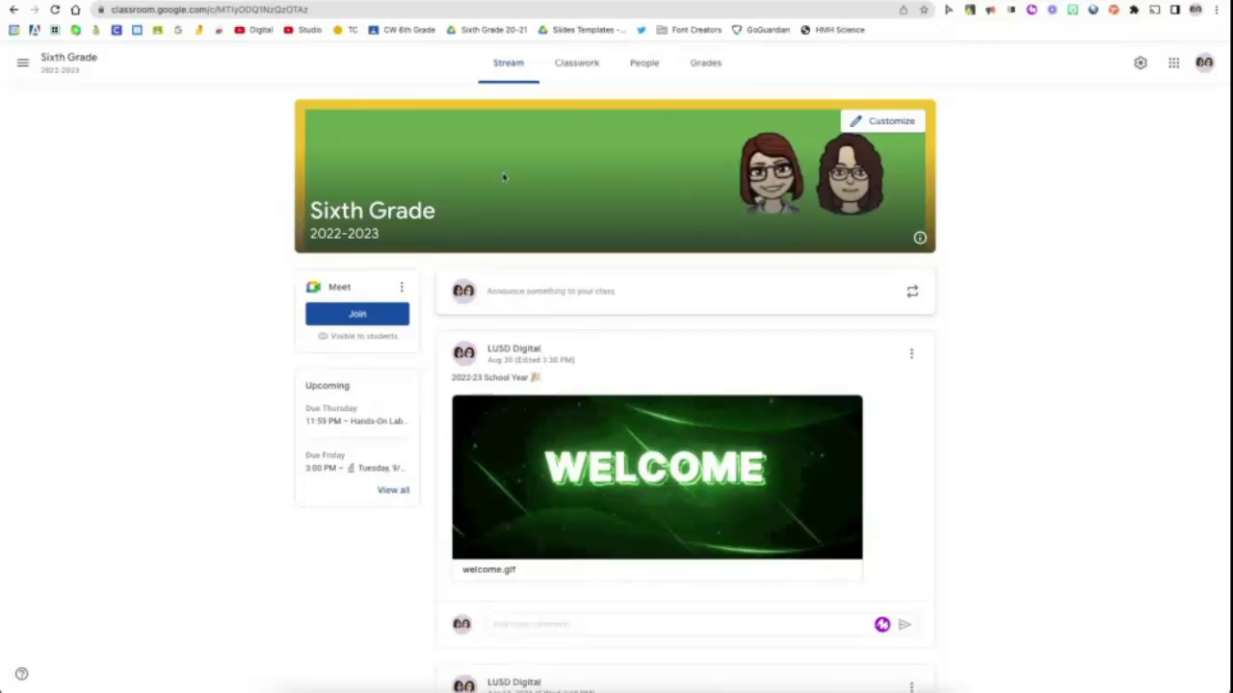
Move the April 12 post about submitting at-home assignments on time to the top of the class stream
scroll(512, 180, "down", 1)
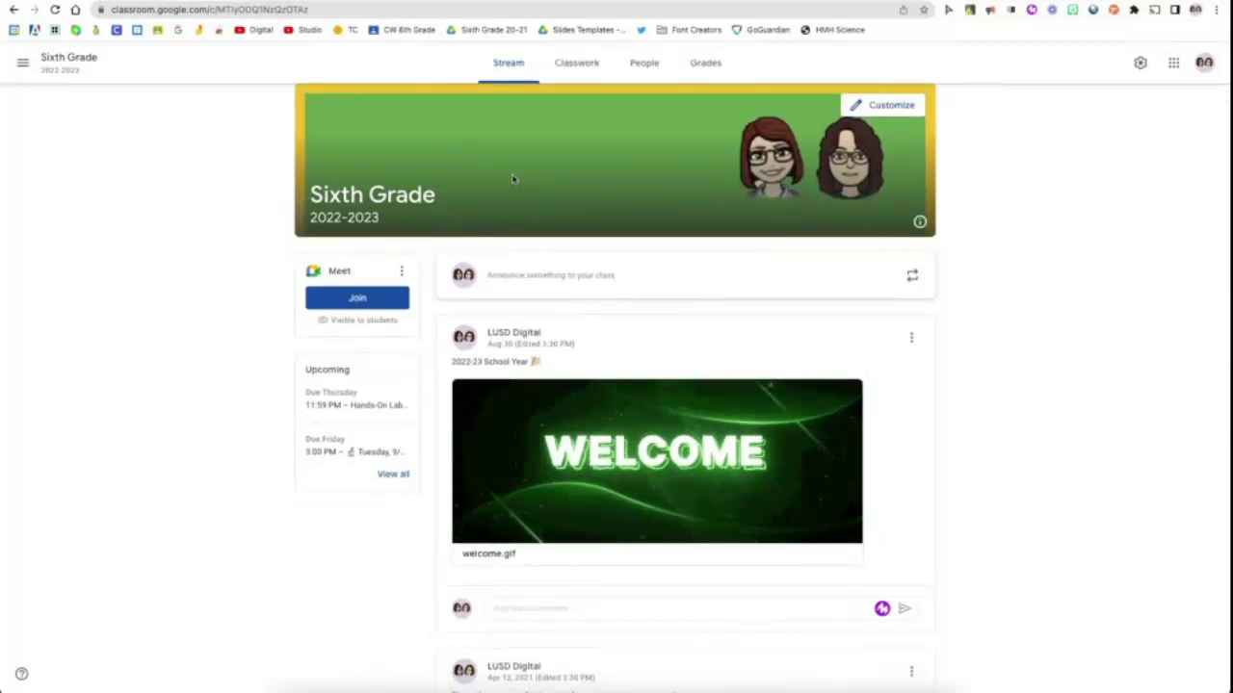
scroll(657, 222, "down", 1)
scroll(659, 225, "down", 3)
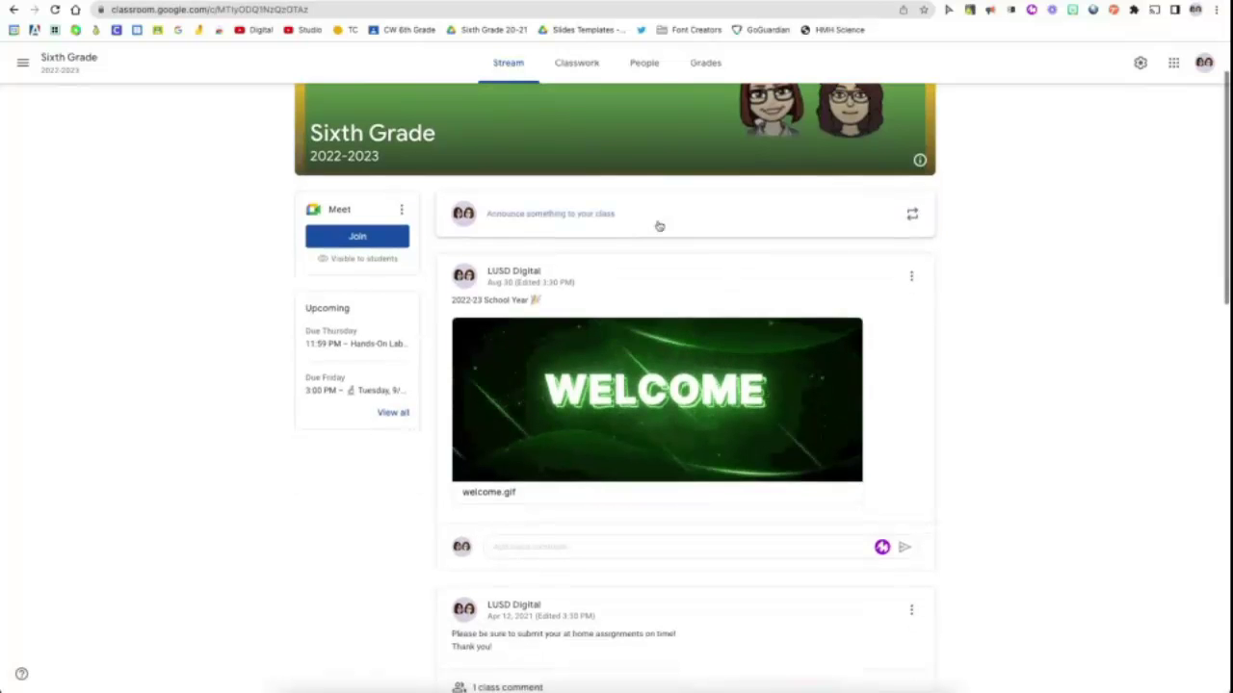
scroll(659, 225, "down", 3)
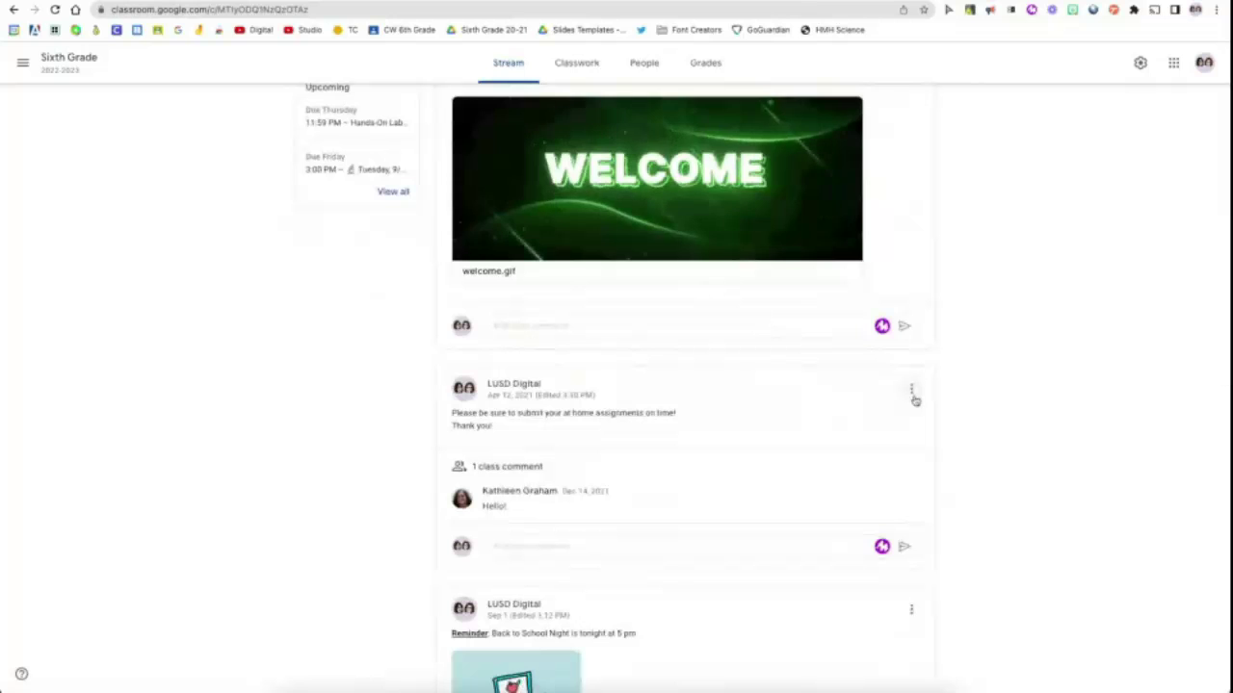
left_click(912, 395)
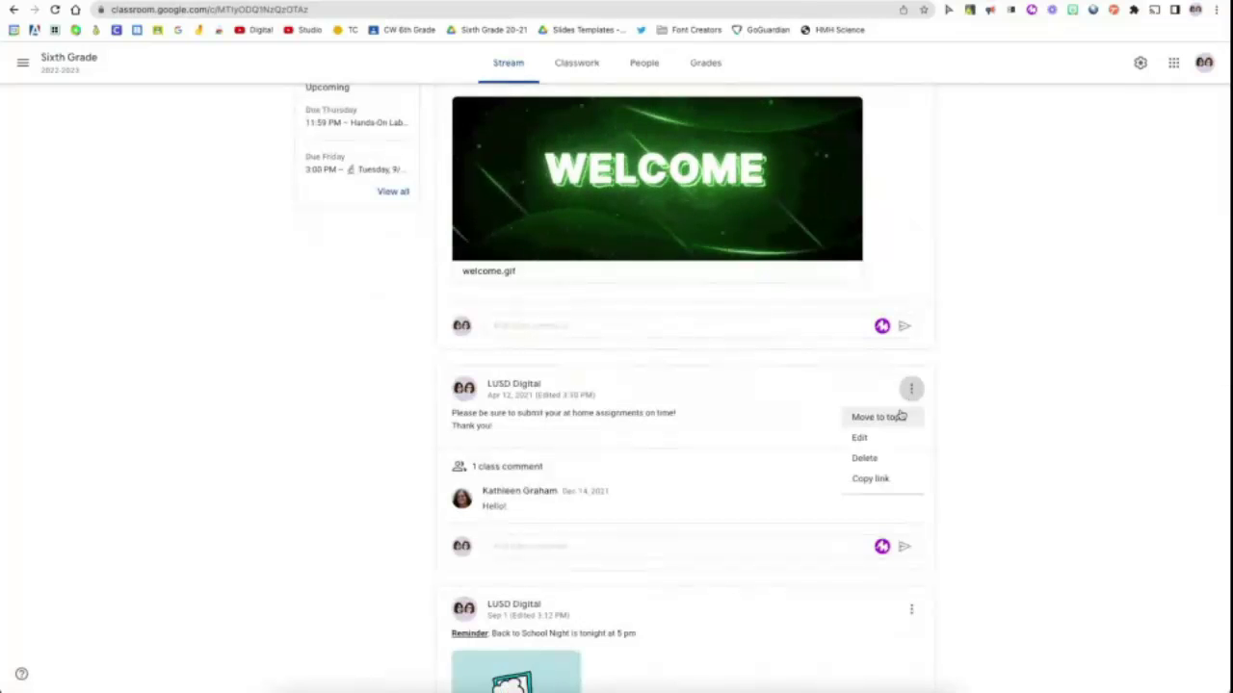
left_click(898, 415)
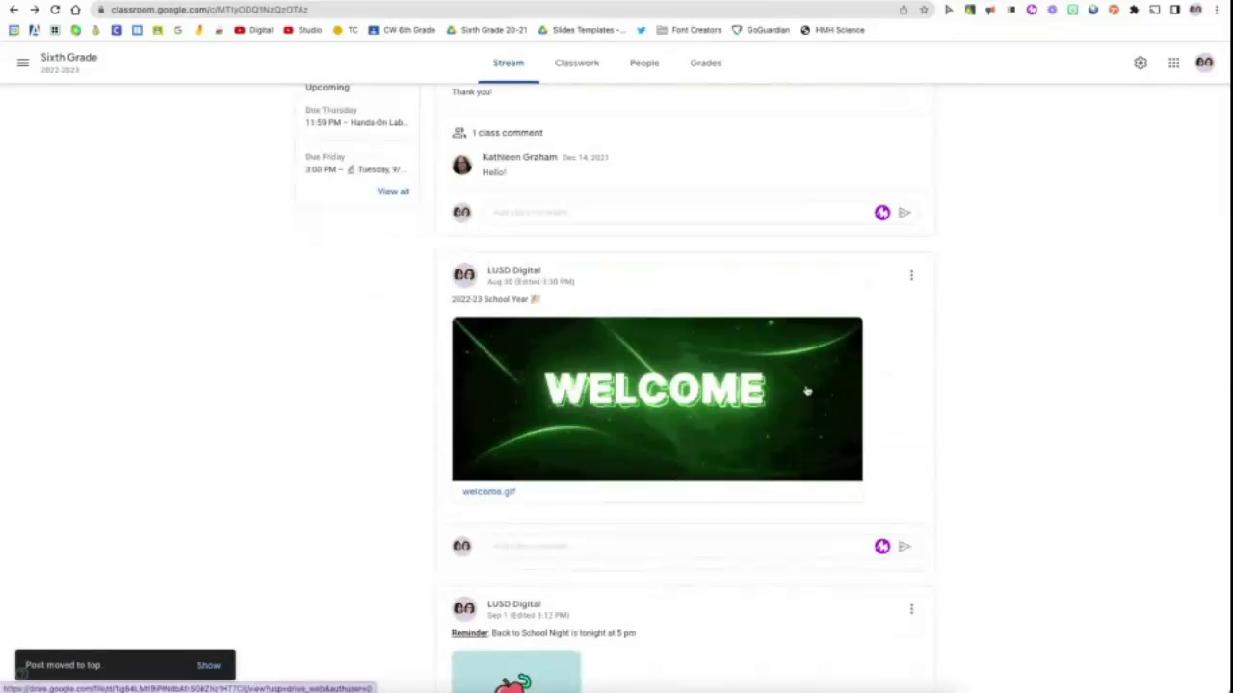
scroll(806, 389, "up", 4)
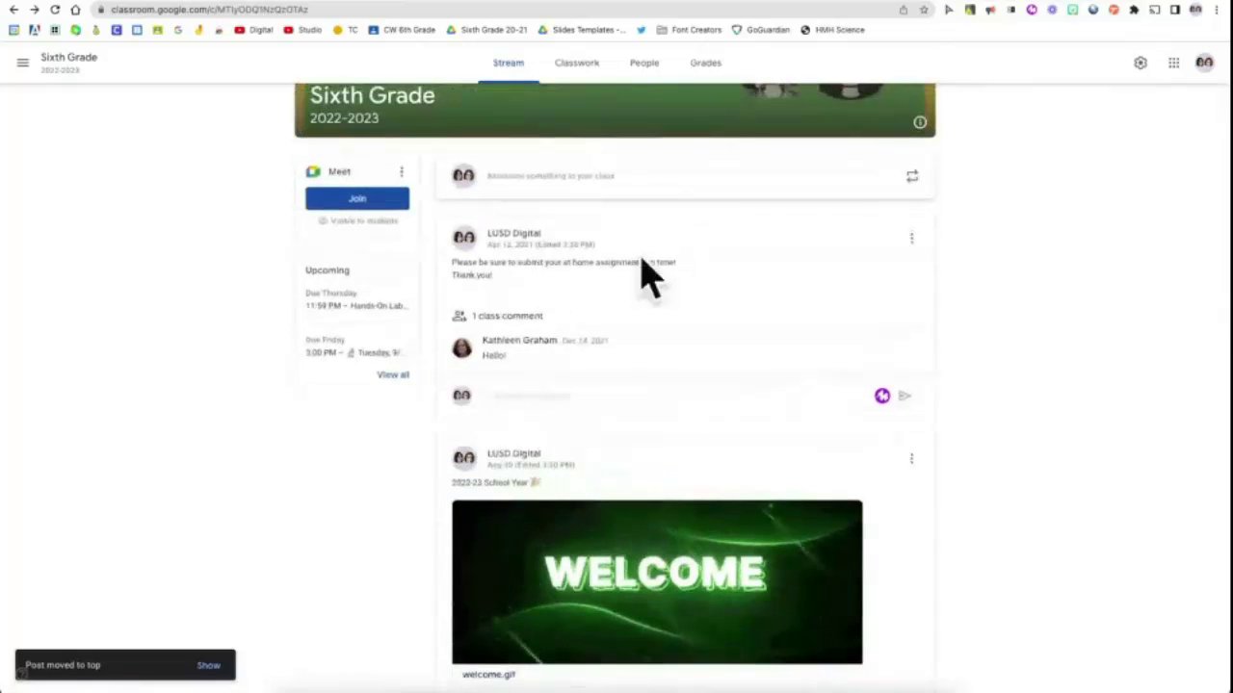
Move the Back to School Night reminder post to the top of the class stream
scroll(693, 262, "down", 1)
scroll(693, 260, "down", 5)
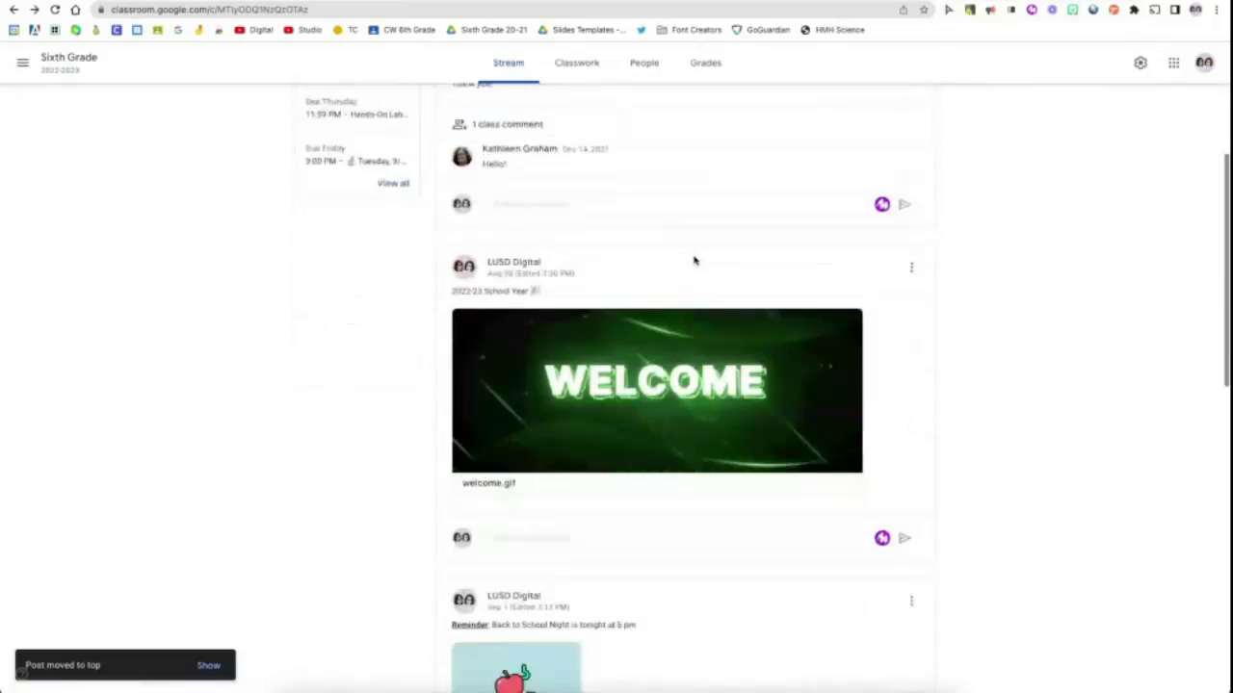
scroll(694, 258, "down", 1)
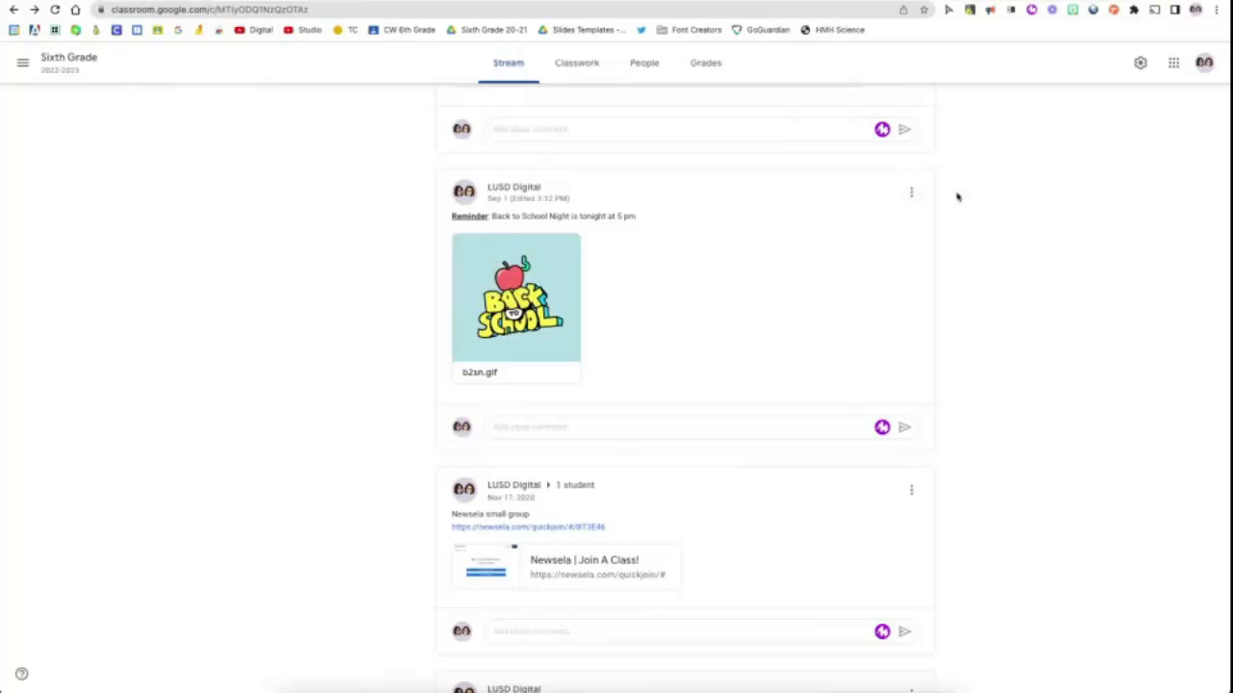
left_click(910, 194)
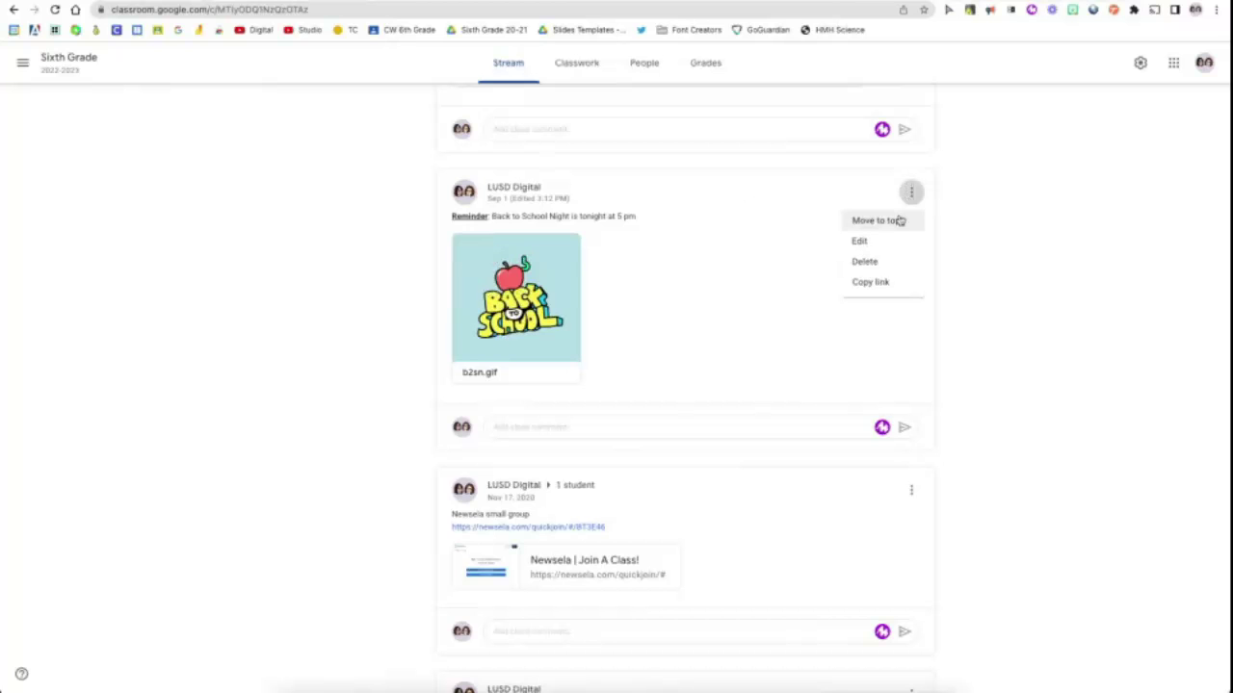
left_click(898, 220)
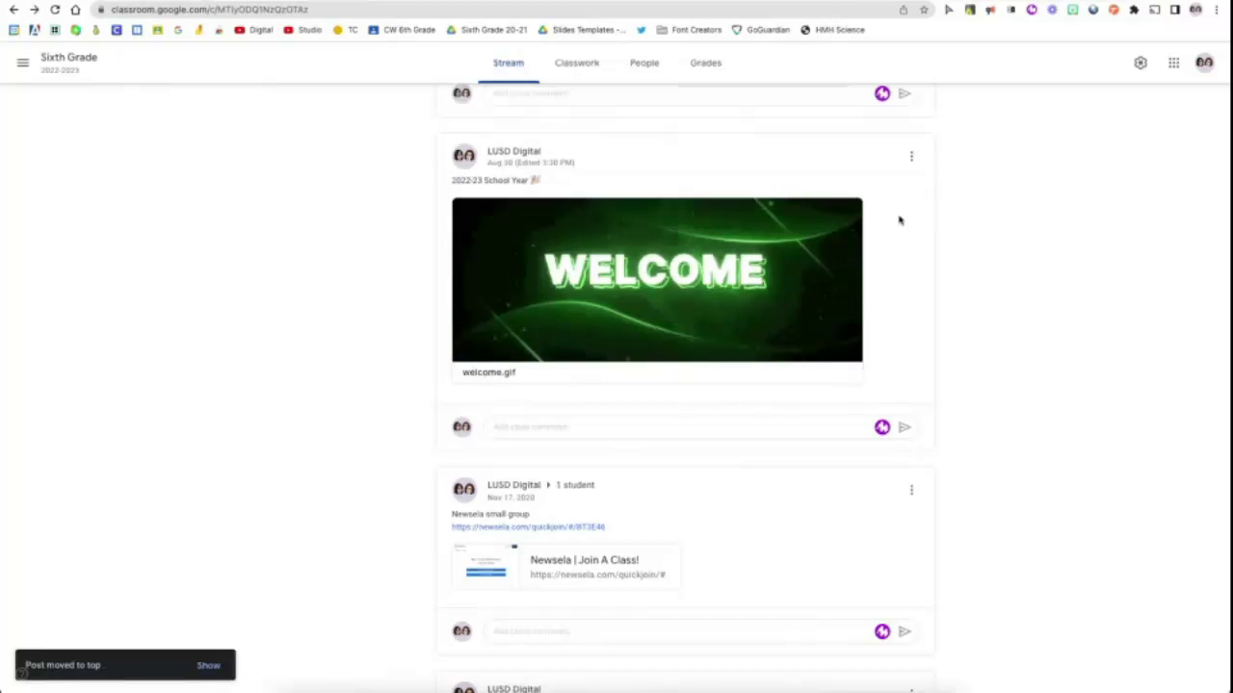
scroll(868, 259, "up", 4)
scroll(867, 260, "up", 3)
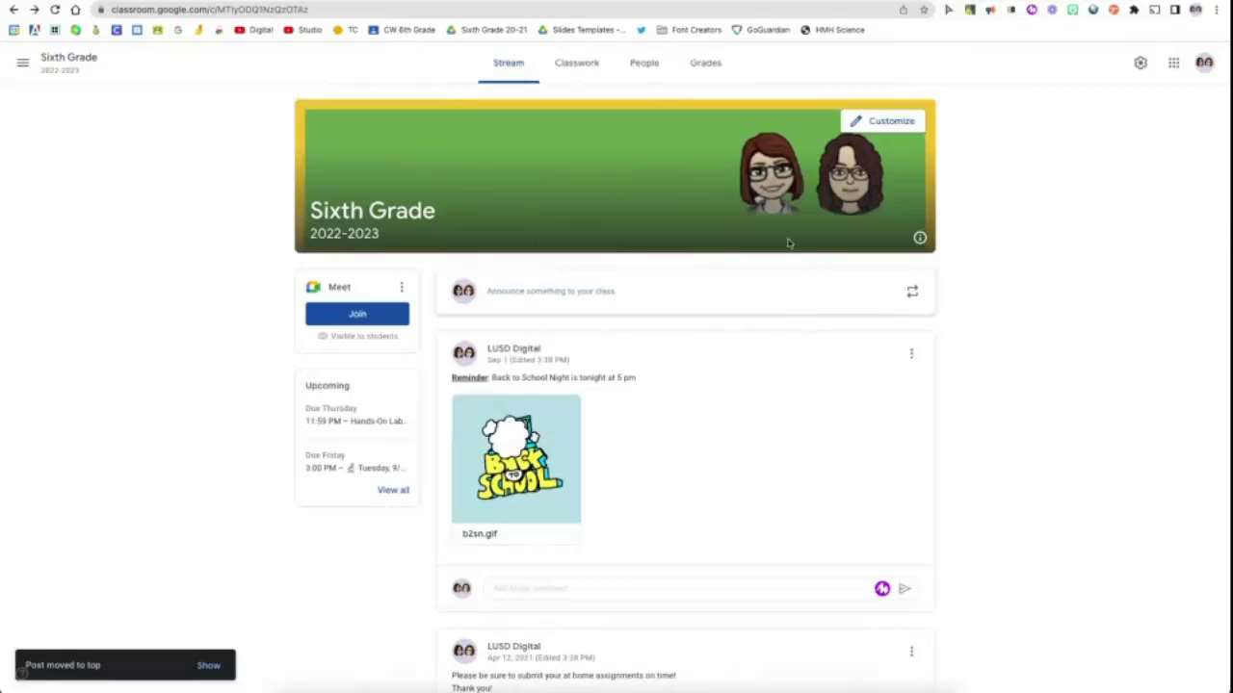
Go to the classwork and move the Hands-On Lab Worksheet into the Week 3 topic, above Tuesday's Water Cycle assignment
left_click(587, 77)
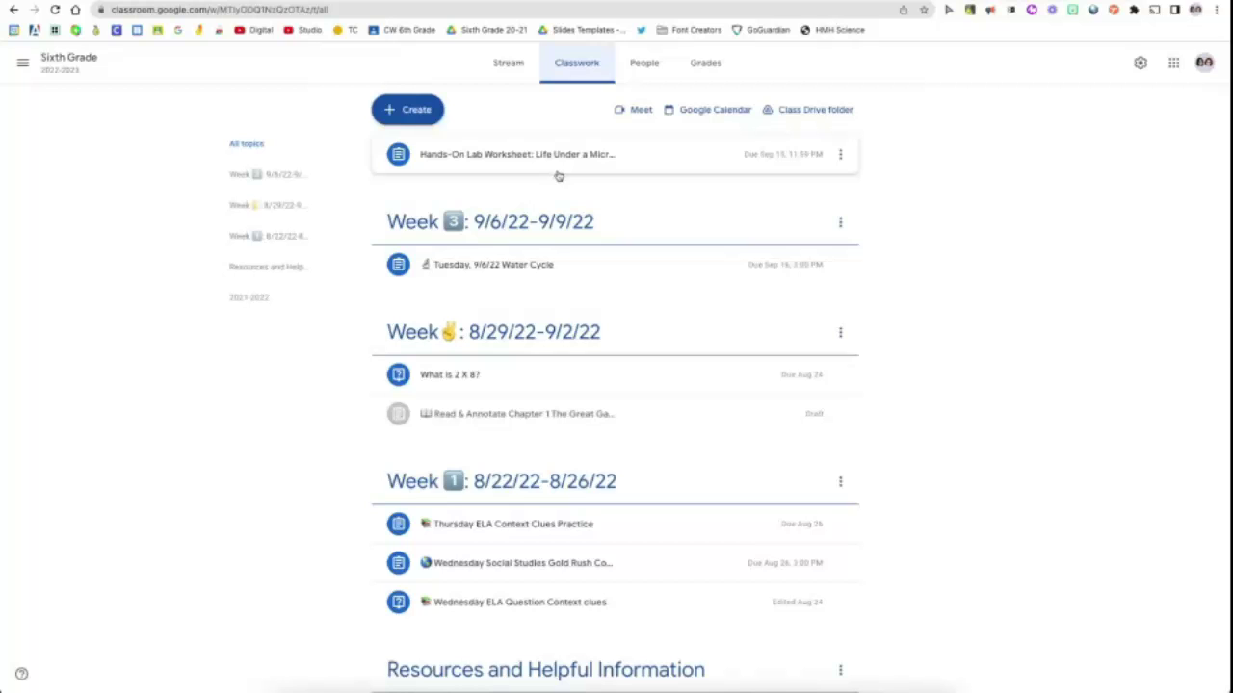
left_click_drag(581, 159, 579, 246)
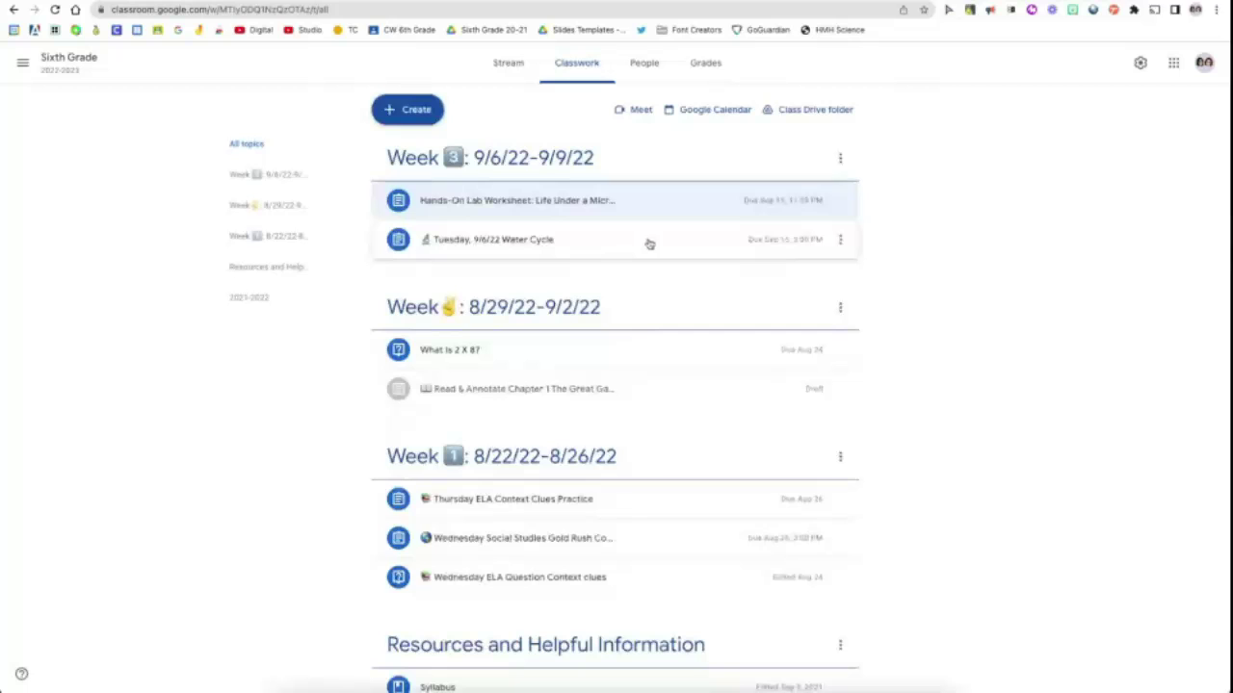
left_click(841, 239)
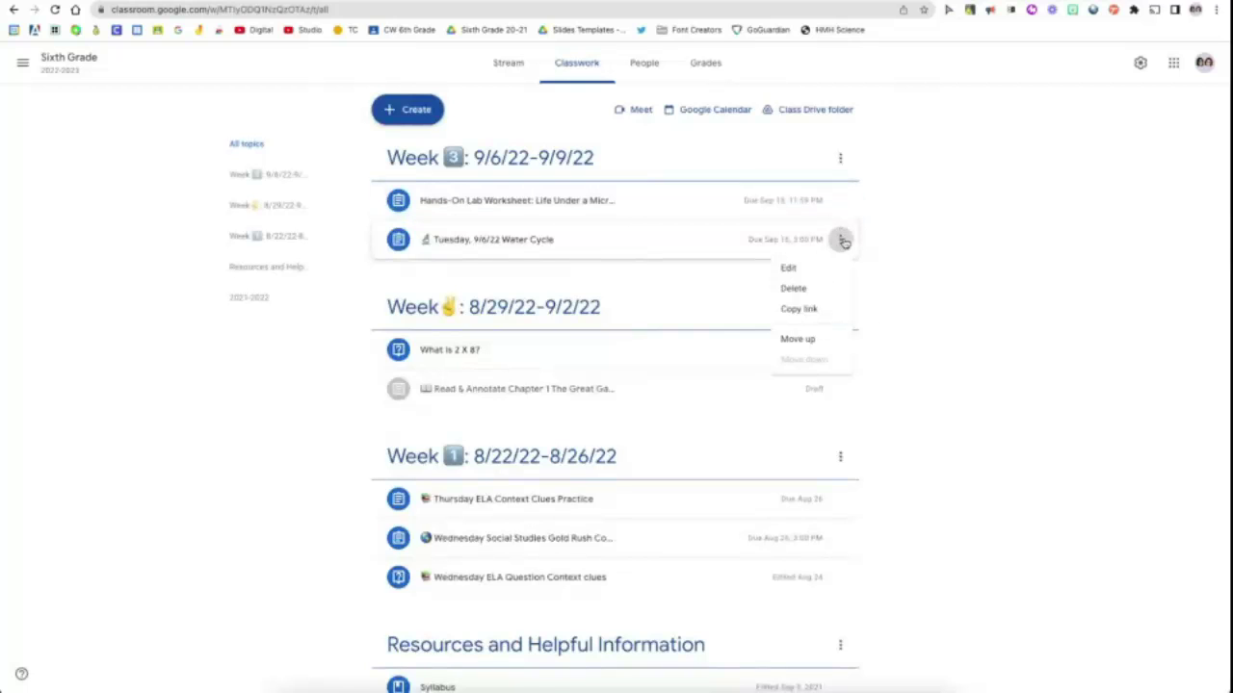
left_click(893, 224)
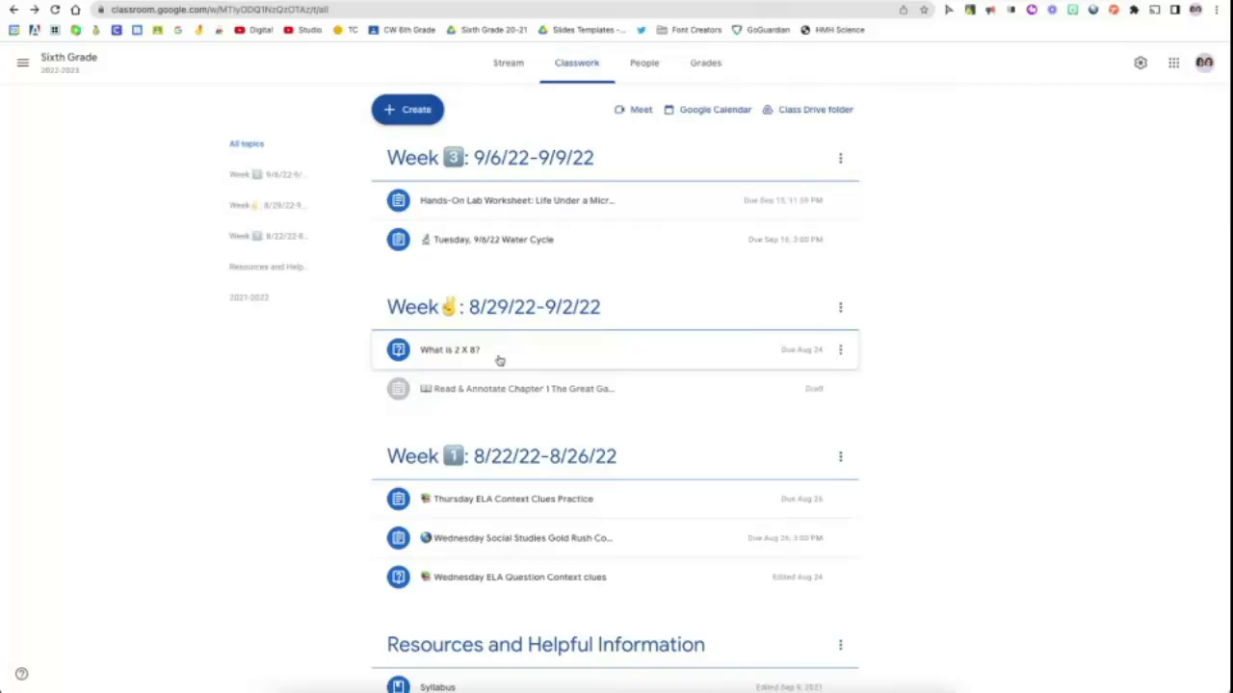
Move Thursday ELA Context Clues Practice into Week 3 below the Water Cycle assignment, and the Hands-On Lab Worksheet to the start of Week 2
left_click_drag(512, 508, 542, 231)
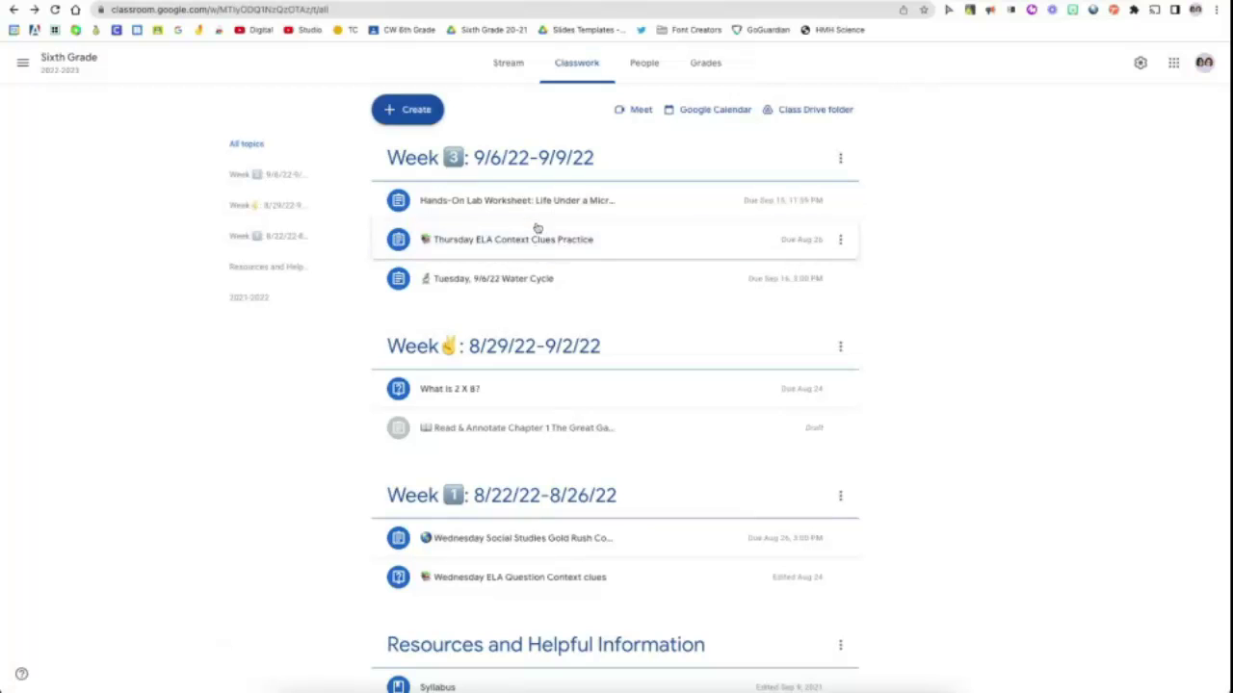
left_click_drag(531, 276, 531, 243)
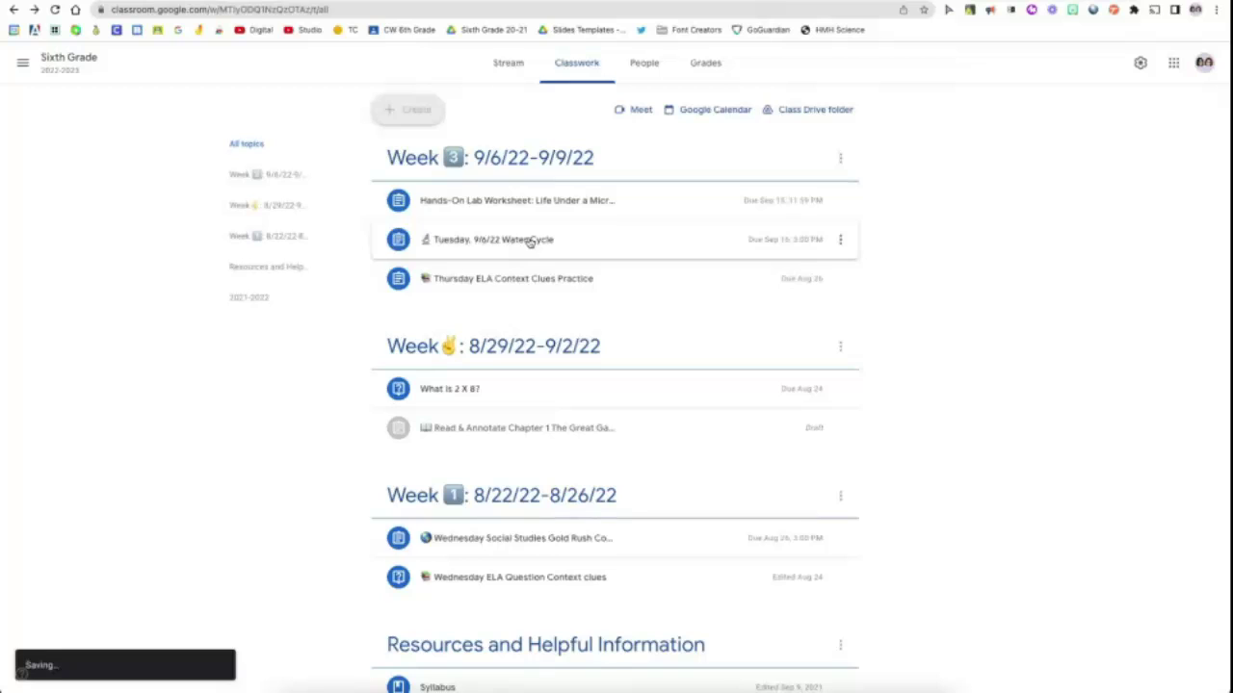
left_click_drag(539, 201, 545, 294)
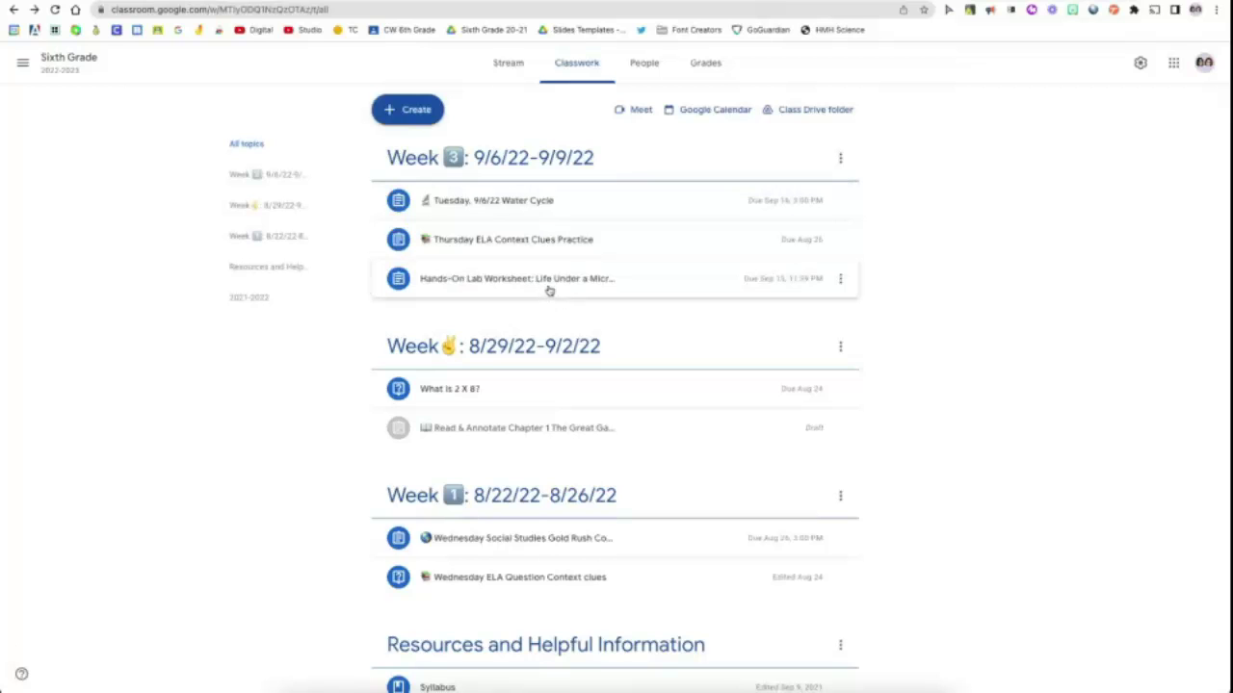
left_click_drag(549, 290, 565, 411)
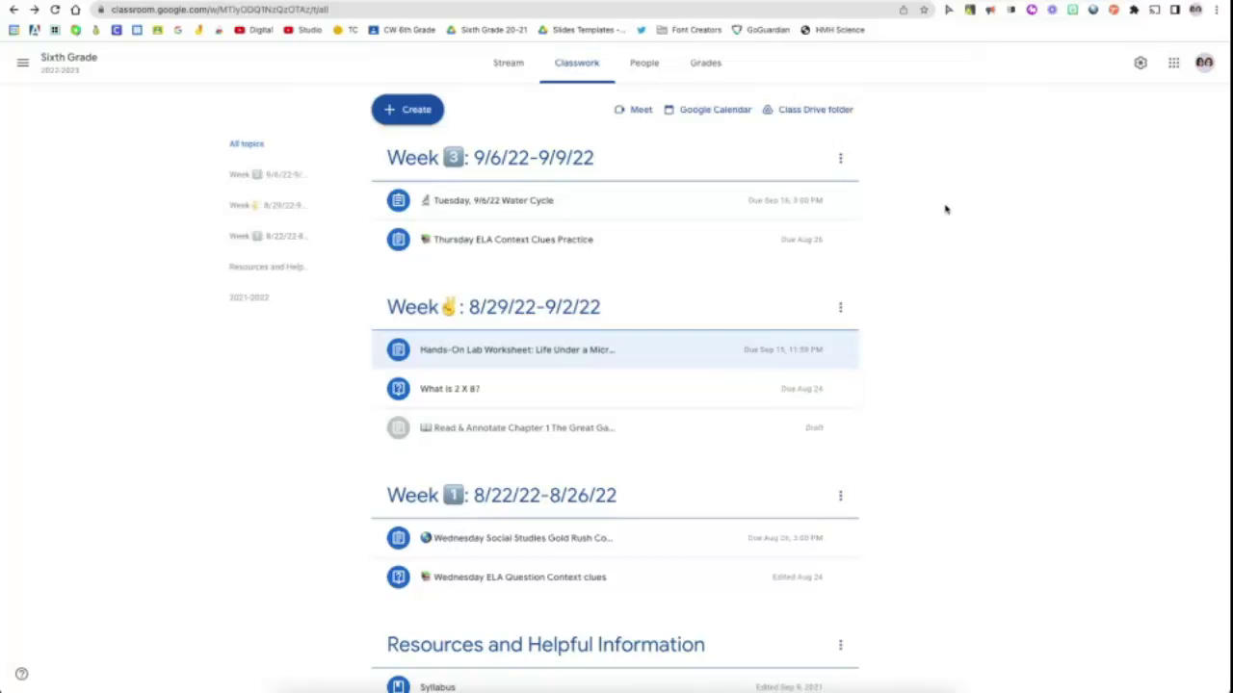
Move the whole Week 3 topic below the Week 2 topic and return it to its place above Week 2
scroll(842, 160, "down", 1)
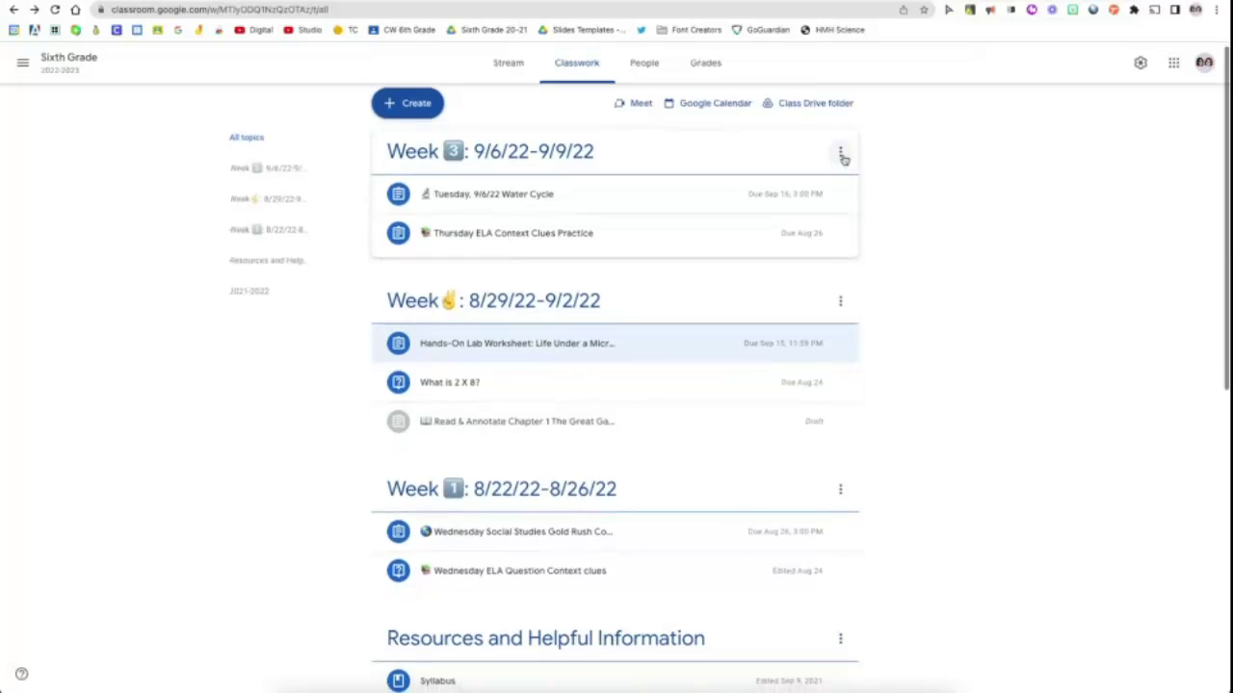
left_click(841, 154)
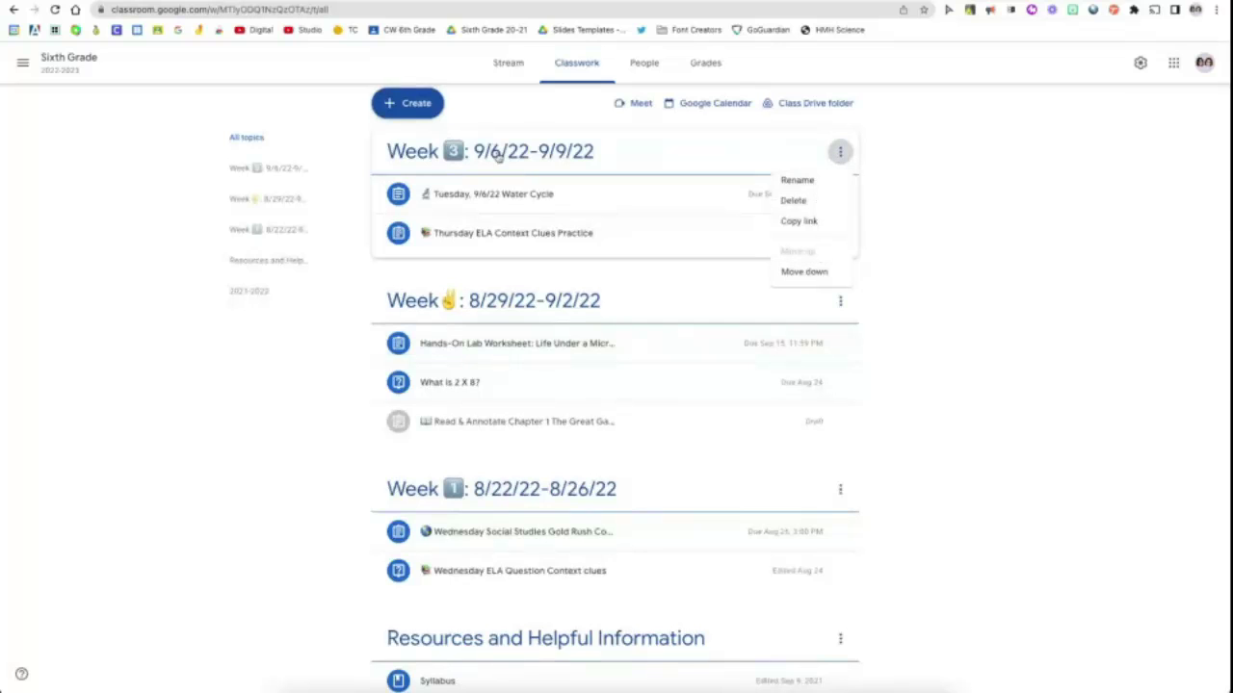
left_click(802, 274)
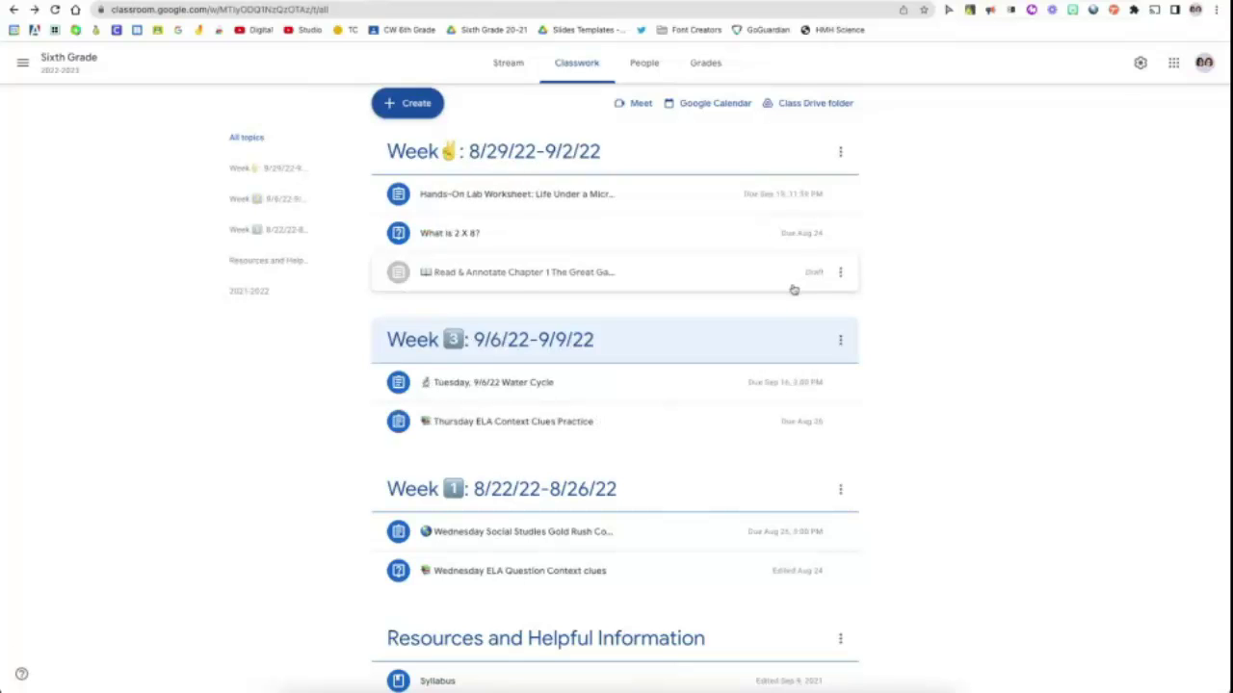
left_click(842, 347)
left_click(822, 441)
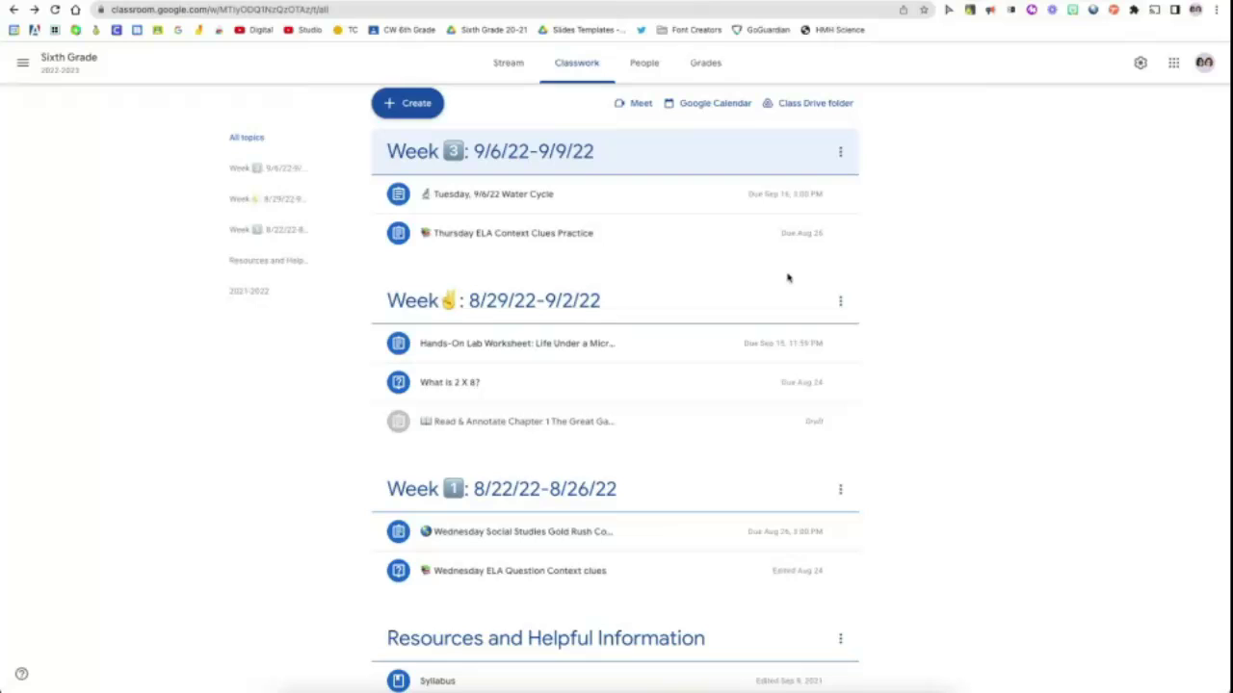
Start reusing an existing post, with the Sandbox/Holding Zone class as its source
left_click(420, 112)
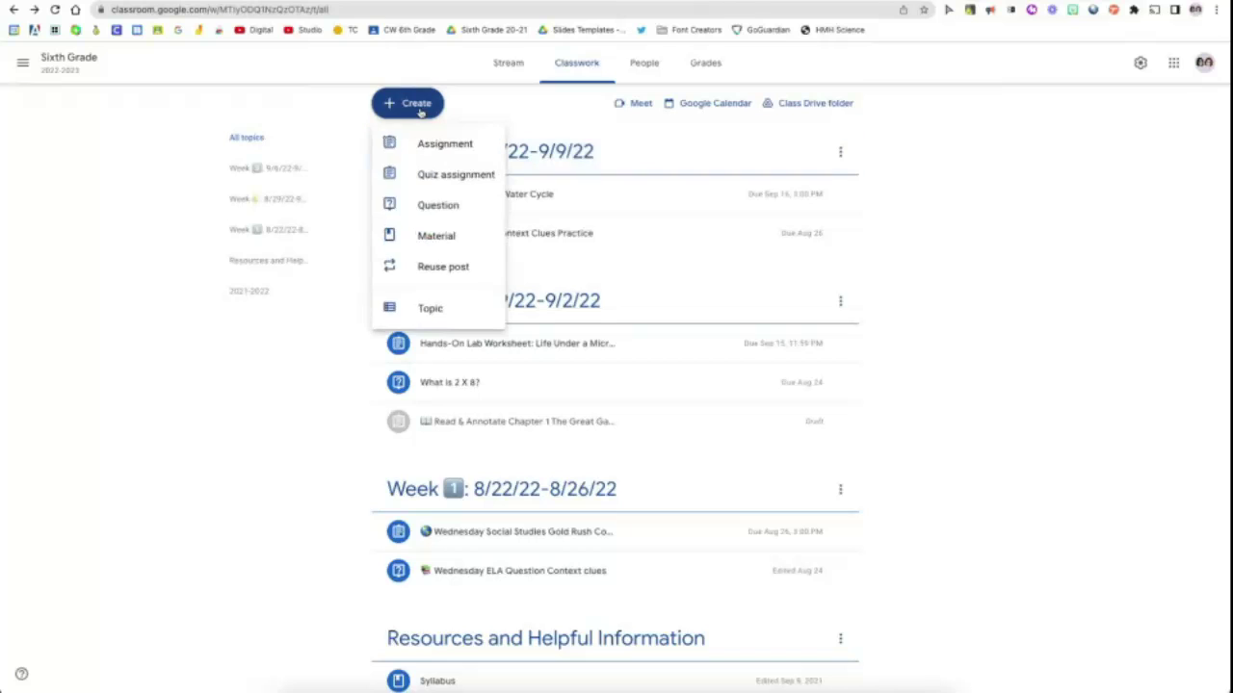
left_click(474, 272)
left_click(397, 219)
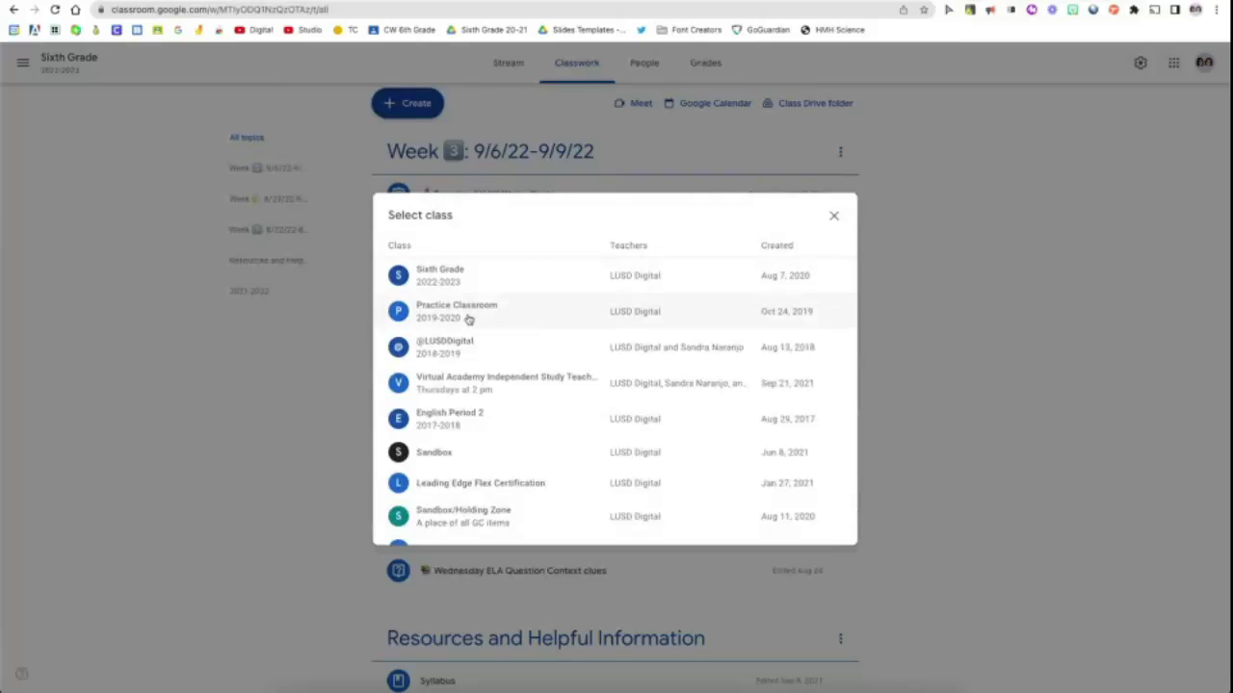
scroll(469, 319, "down", 1)
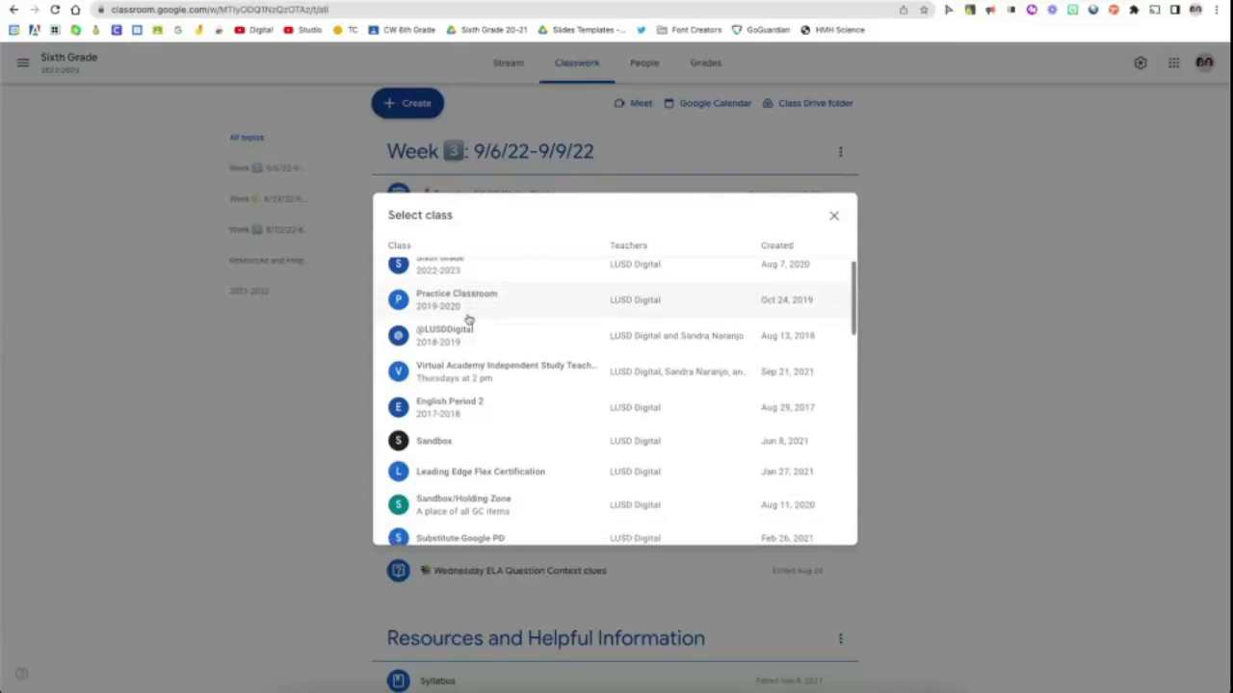
scroll(469, 319, "down", 3)
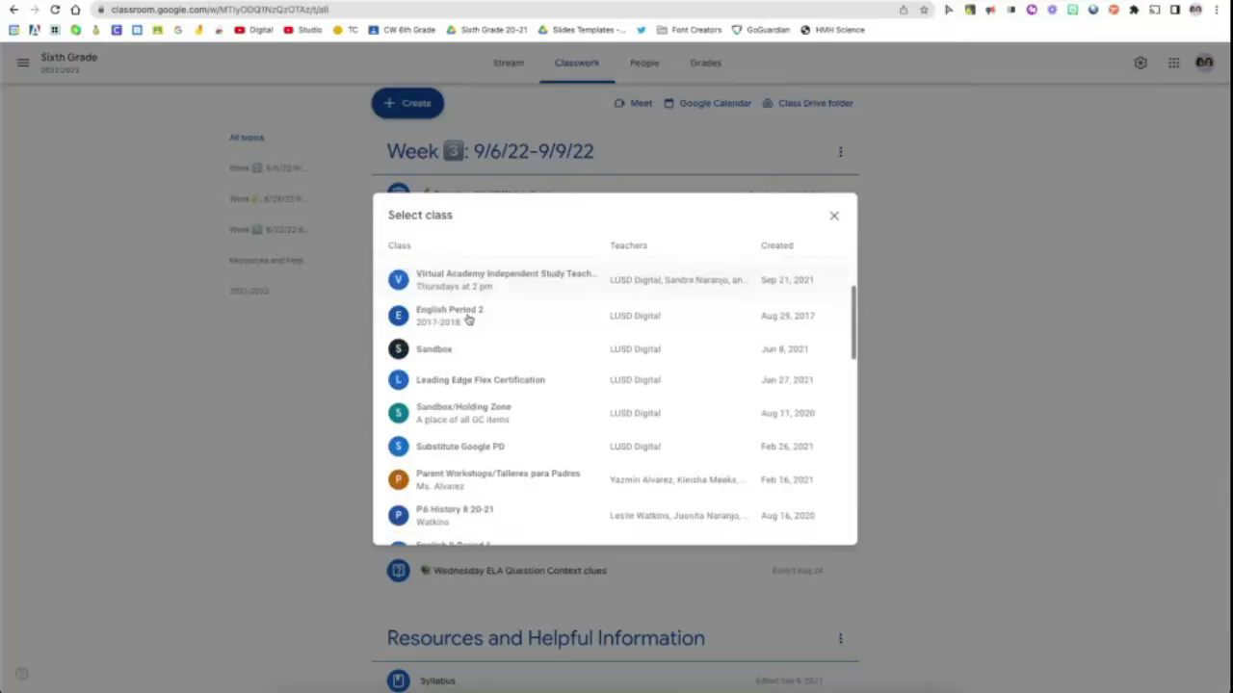
left_click(468, 417)
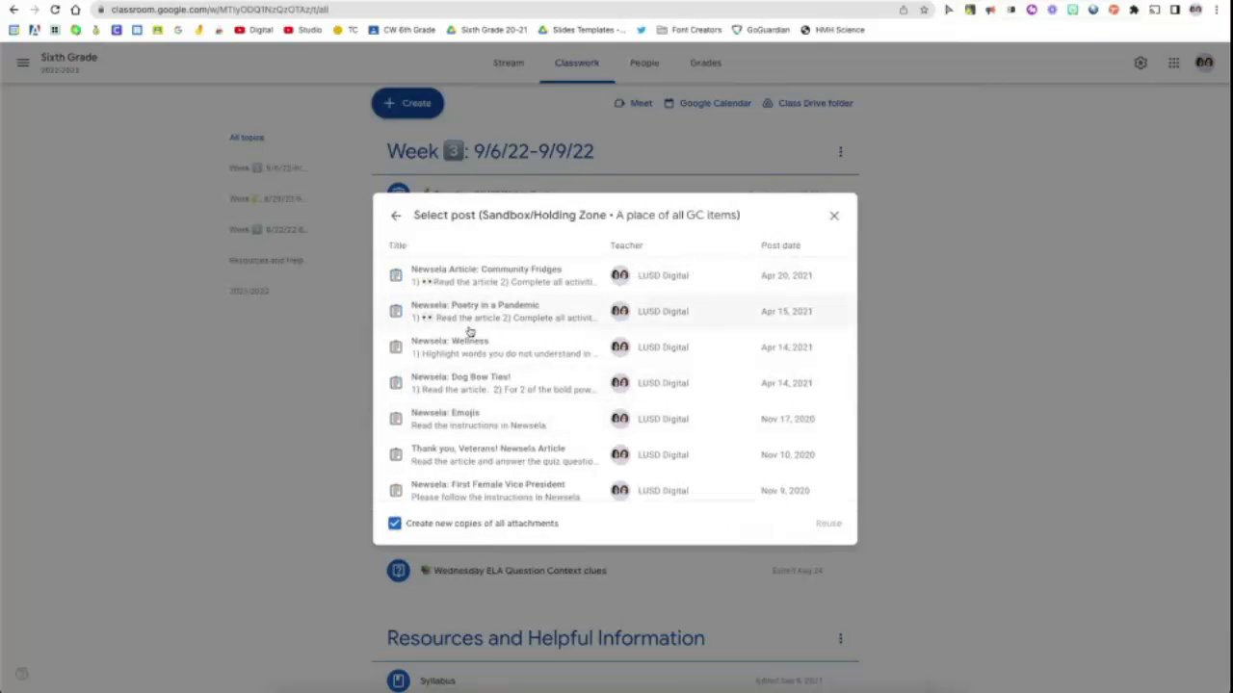
Reuse the Tuesday ELA Context Clues Practice post with new copies of all its attachments
scroll(469, 330, "down", 4)
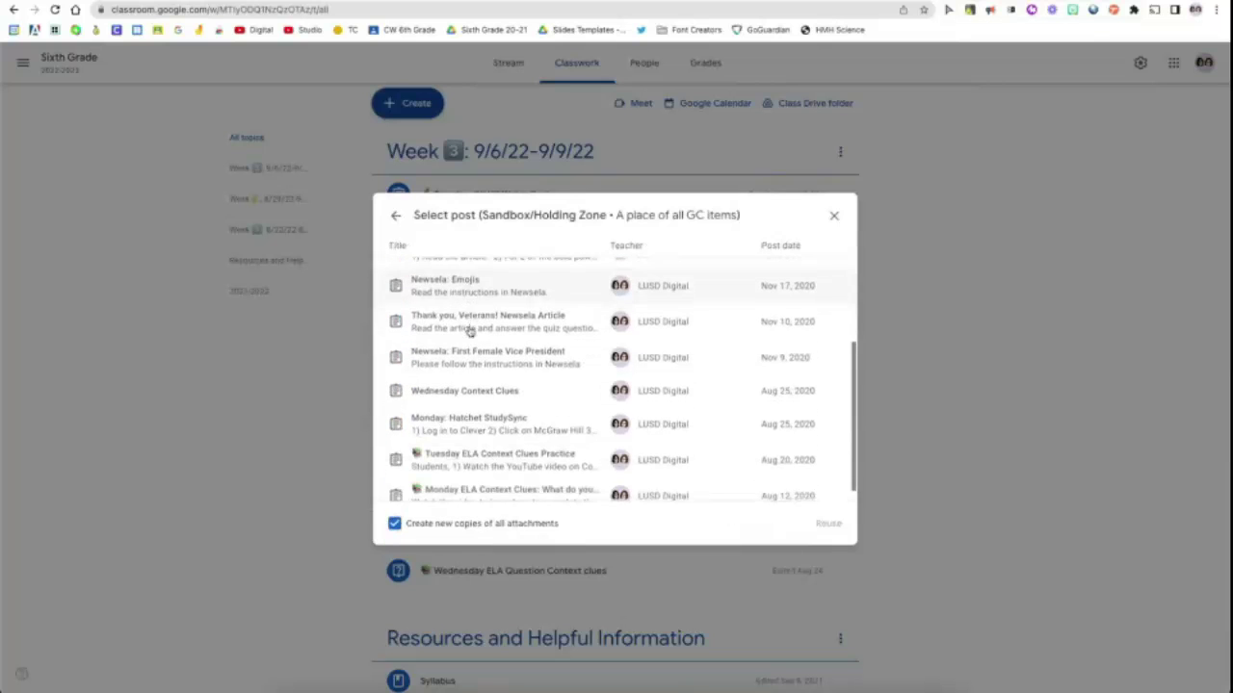
scroll(470, 331, "down", 1)
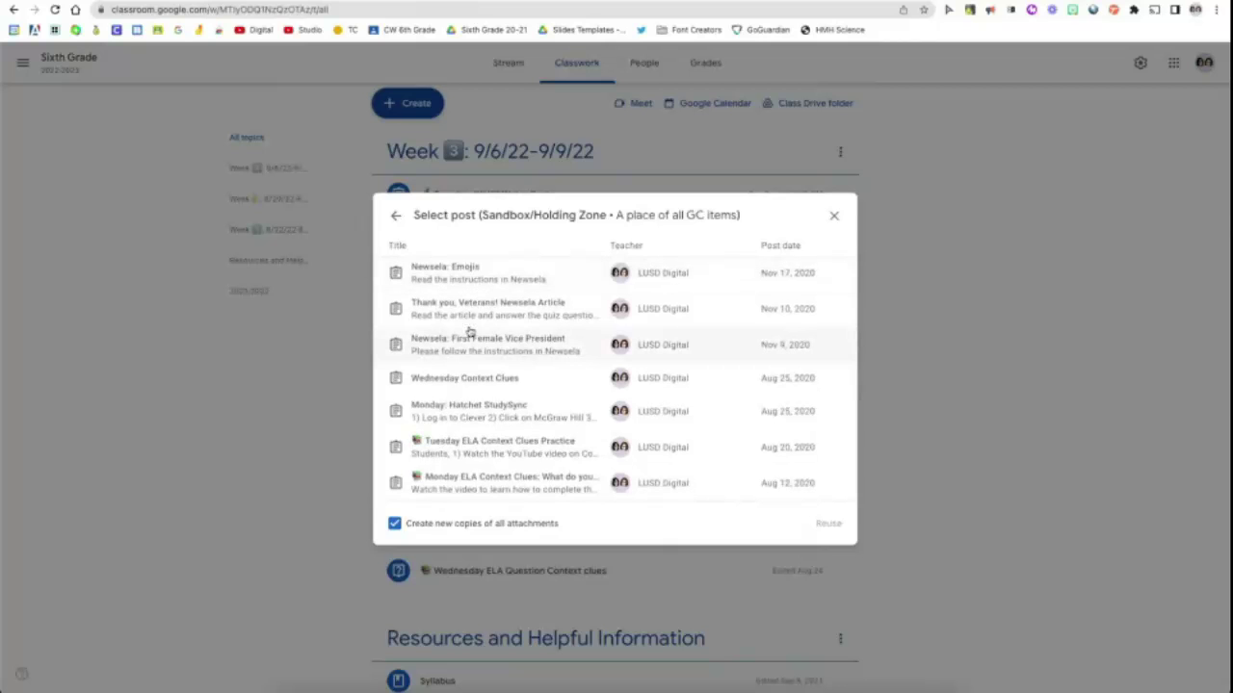
scroll(469, 330, "down", 3)
left_click(484, 455)
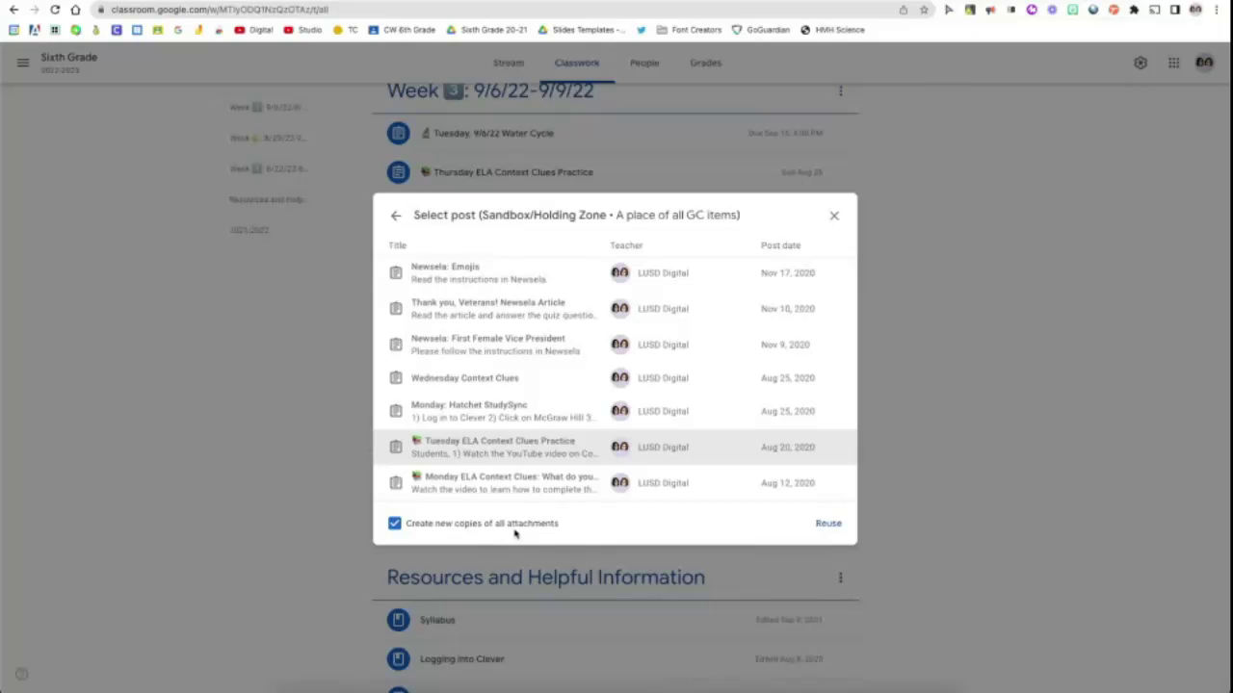
left_click(829, 526)
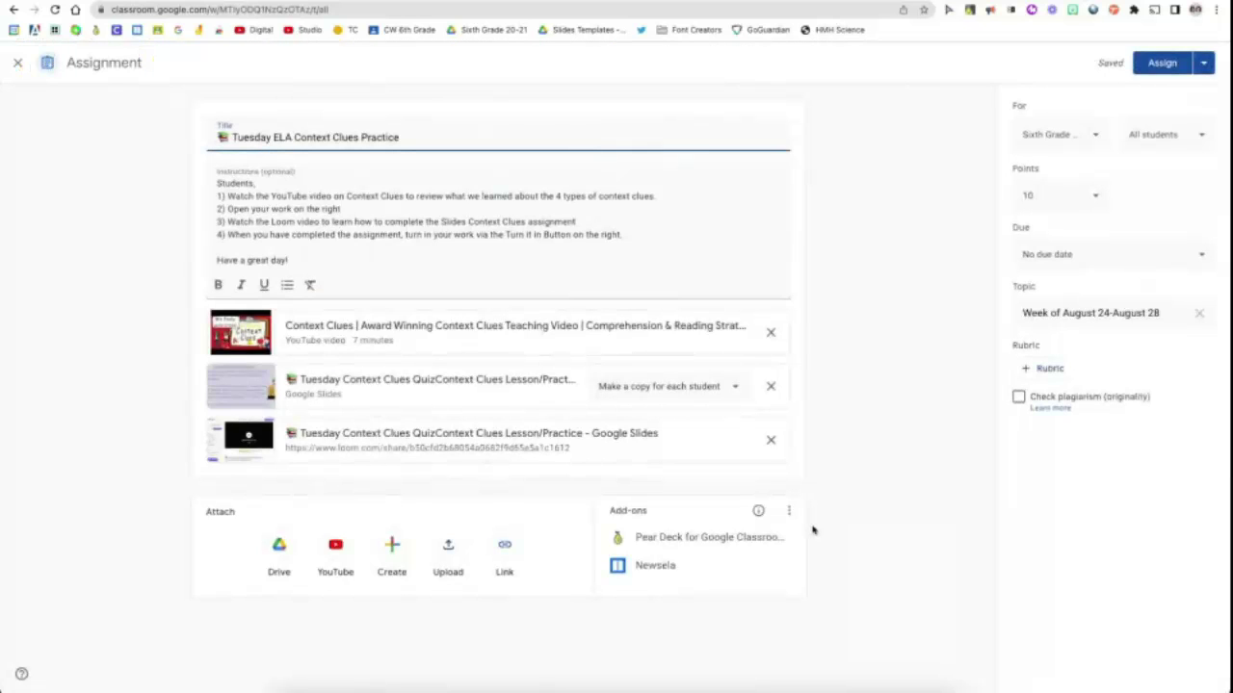
left_click(271, 201)
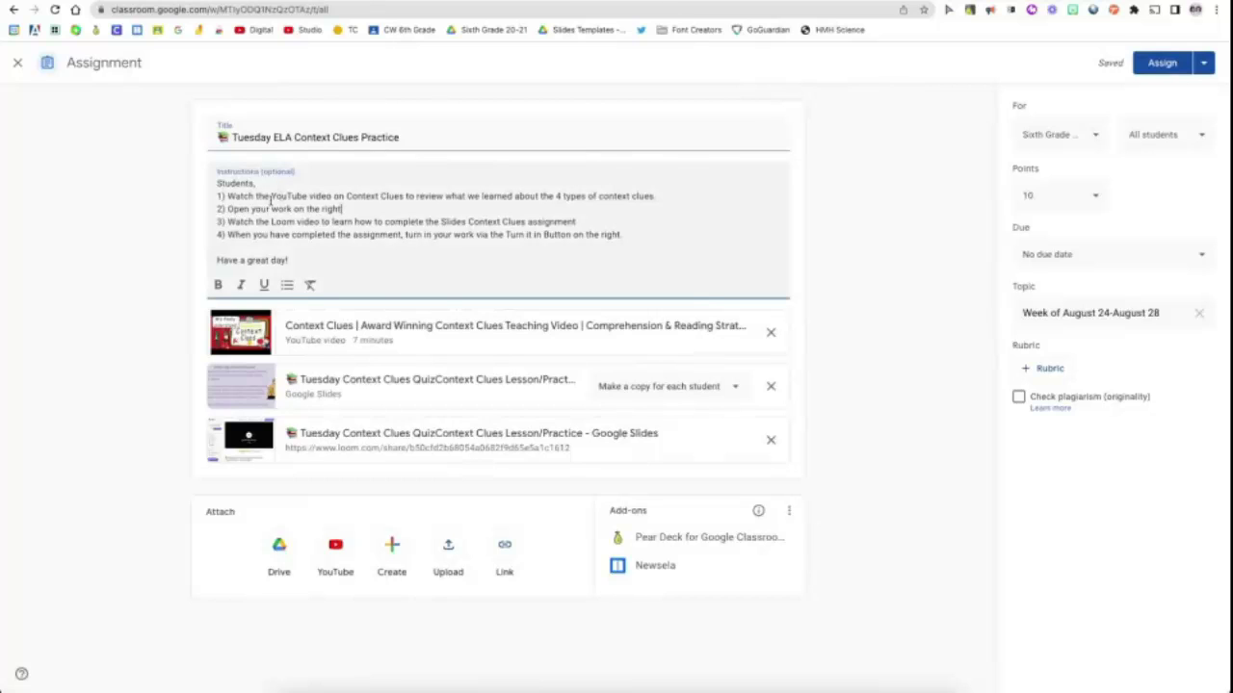
left_click_drag(290, 185, 360, 251)
left_click(362, 250)
Set the points of the reused Tuesday ELA Context Clues Practice assignment to 5
left_click(1077, 188)
left_click_drag(1060, 195, 1015, 200)
type("5")
left_click(1157, 201)
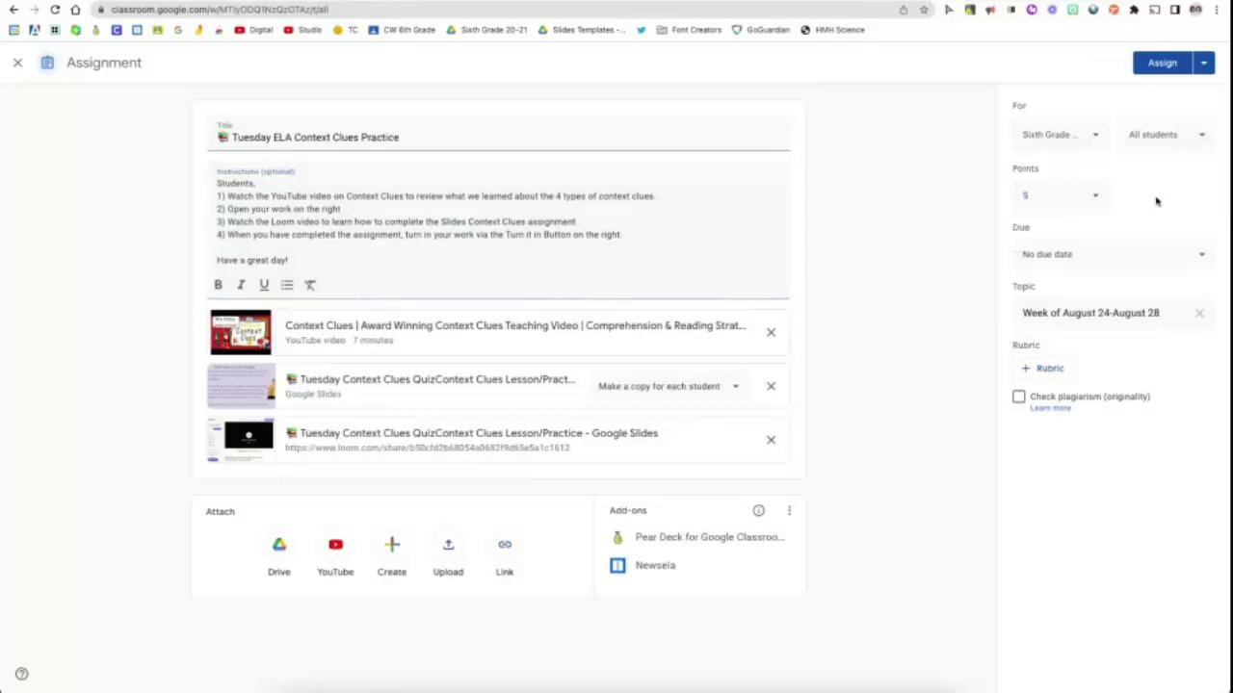
Set the assignment's due date to Friday, September 23
left_click(1123, 252)
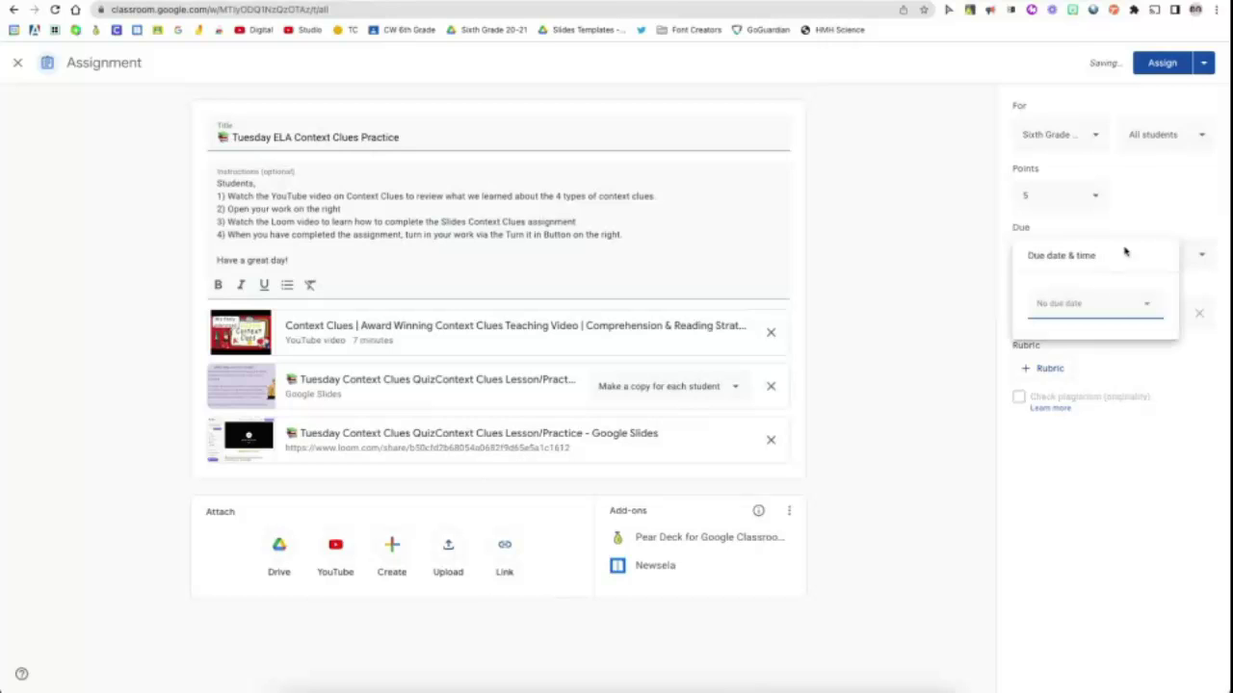
left_click(1115, 309)
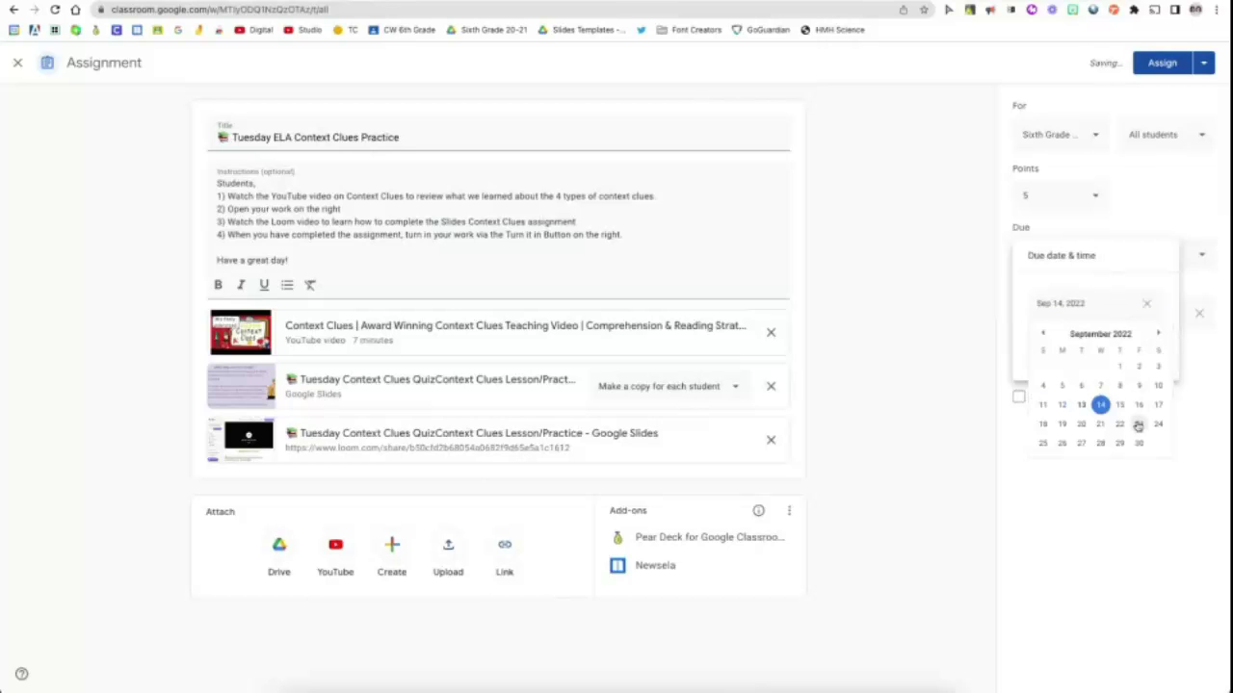
left_click(1139, 424)
left_click(1176, 208)
Replace the assignment's topic with Week 3: 9/6/22-9/9/22
left_click(1150, 320)
left_click(1199, 313)
left_click(1150, 314)
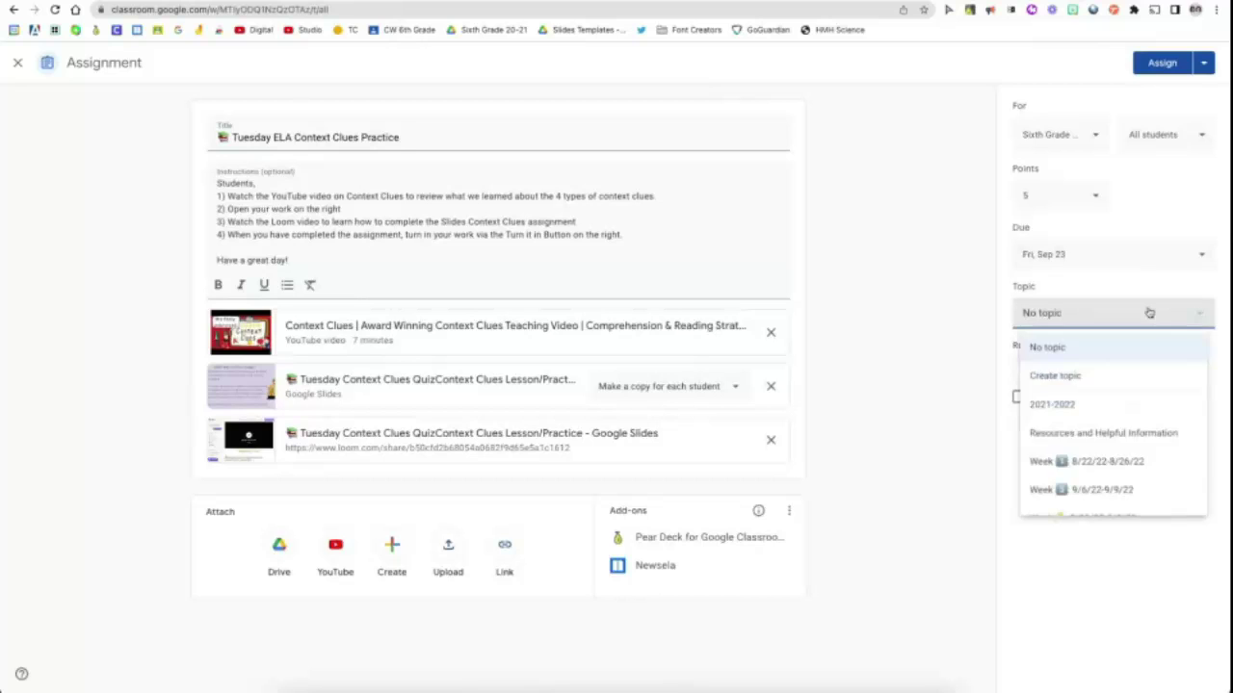
left_click(1082, 503)
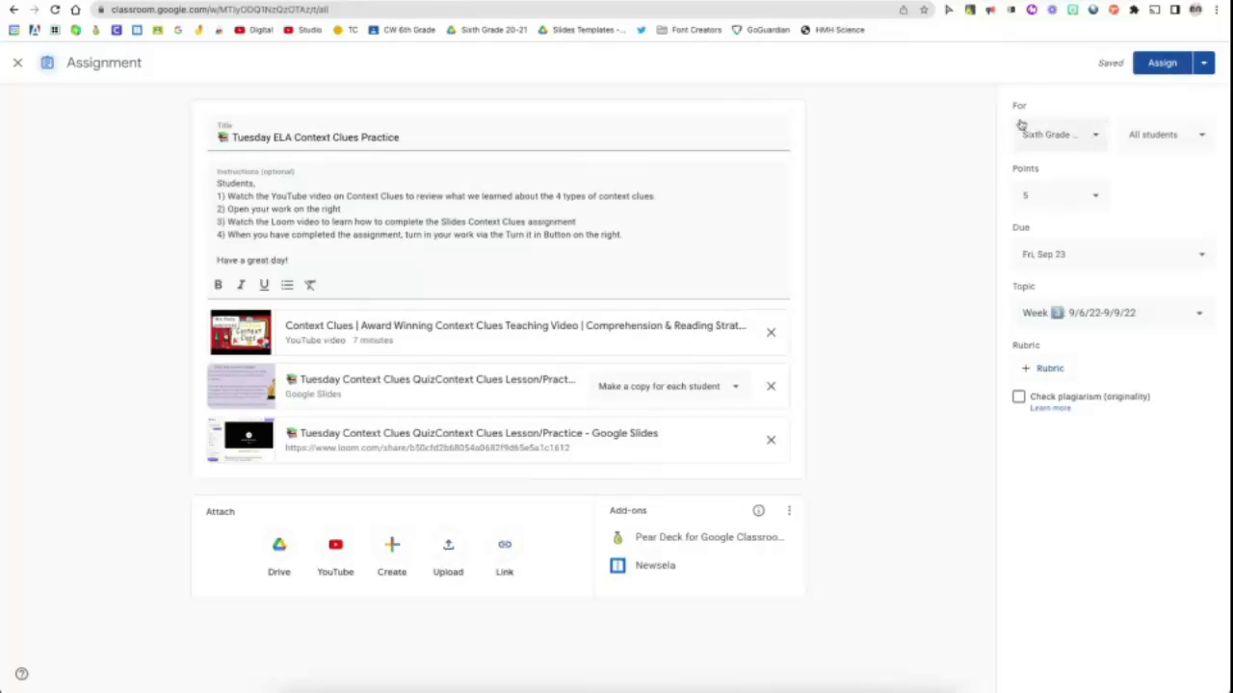
Add the Sandbox/Holding Zone class as a second recipient of the assignment alongside Sixth Grade
left_click(1099, 136)
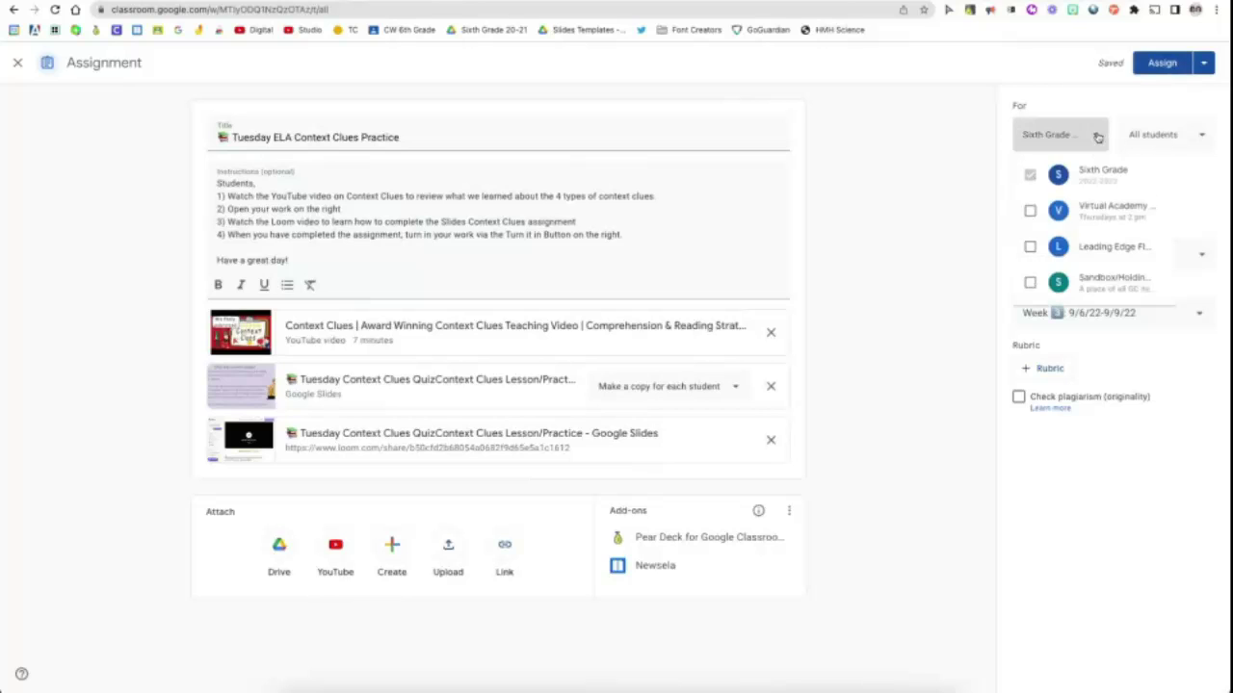
left_click(1028, 281)
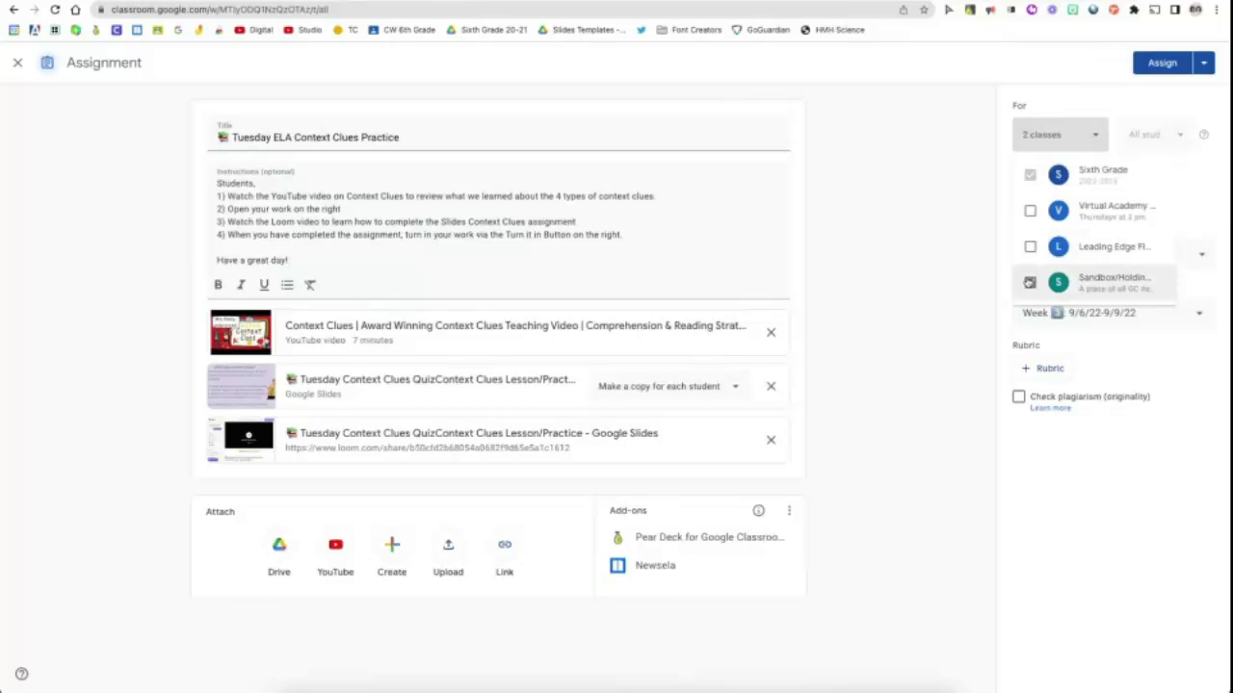
left_click(1030, 248)
left_click(1030, 249)
left_click(1191, 191)
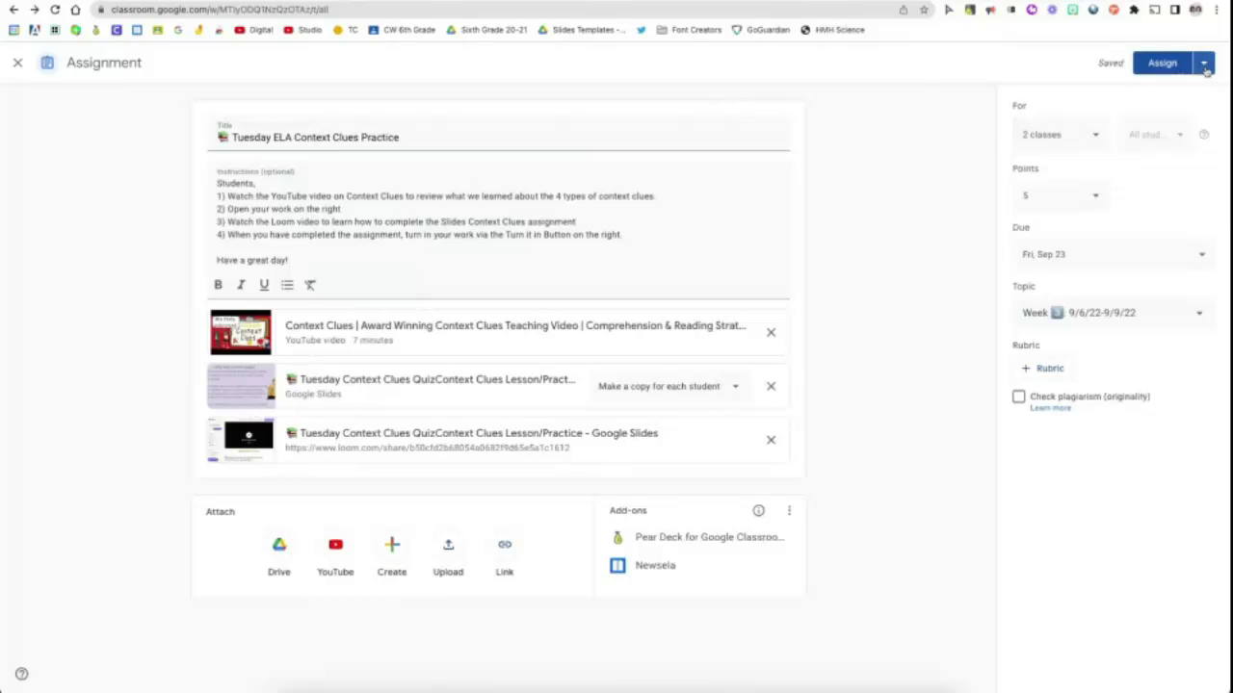
Start scheduling the assignment for both classes, with Sixth Grade publishing on Sep 14, 2022 at 9:00 AM
left_click(1205, 68)
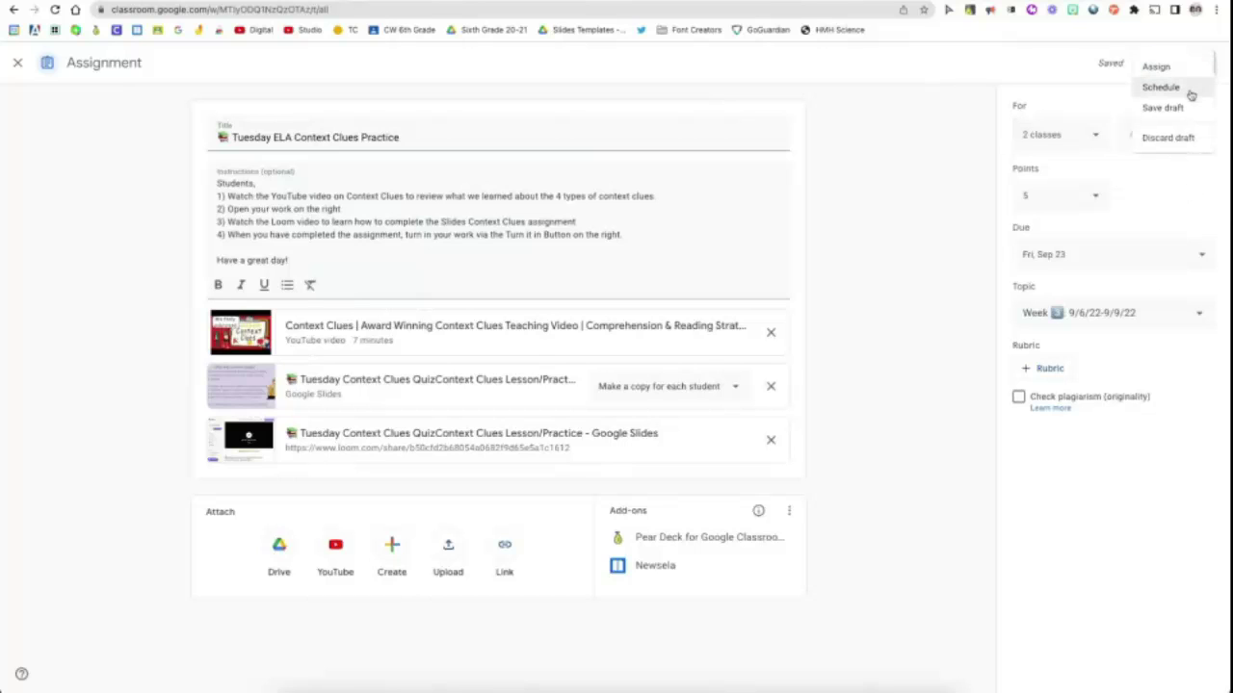
left_click(1191, 93)
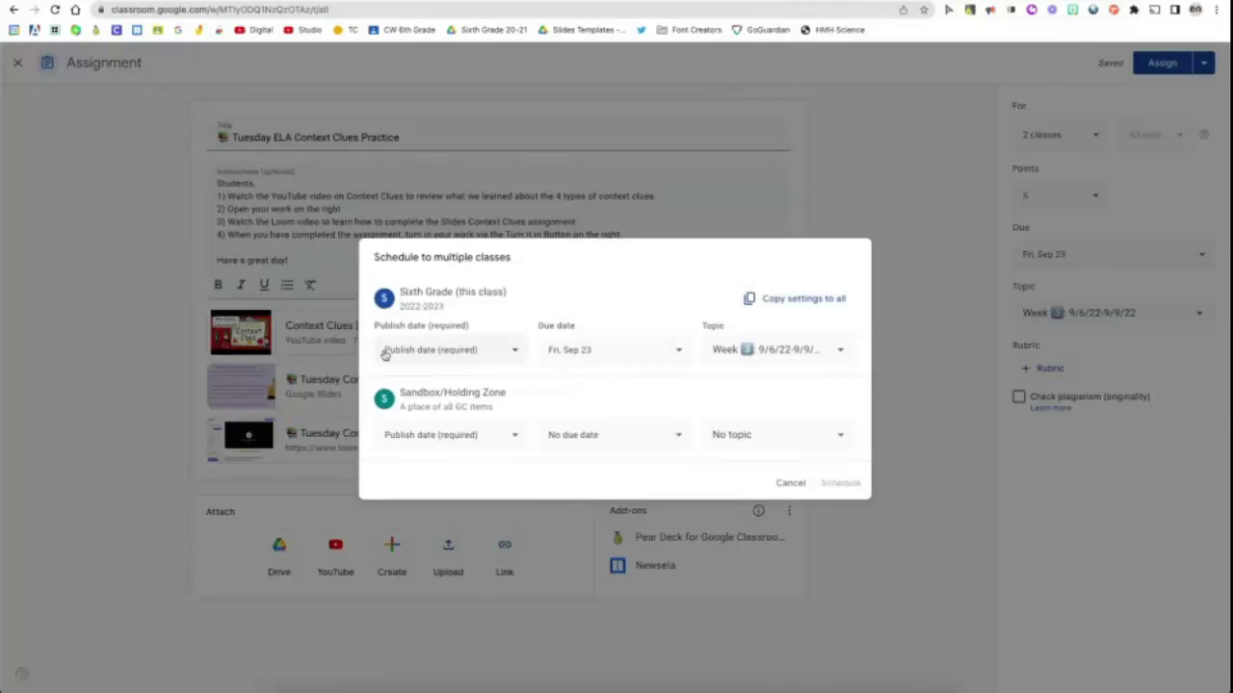
left_click(501, 353)
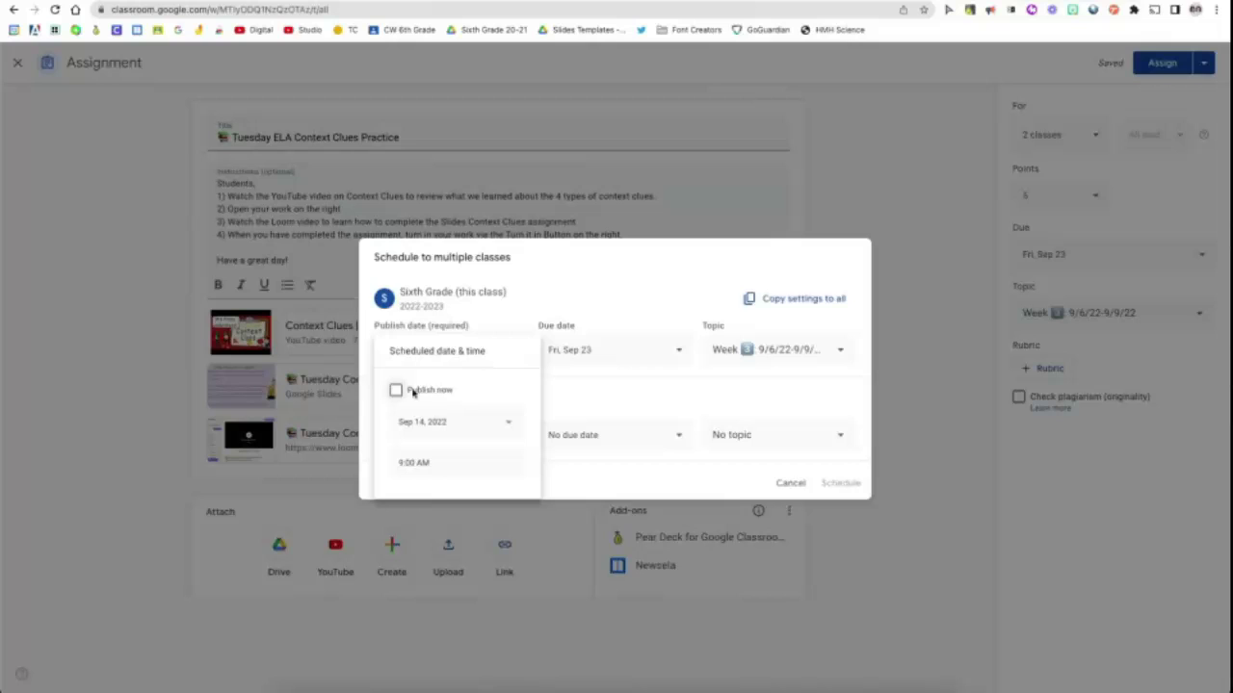
left_click(454, 424)
left_click(462, 526)
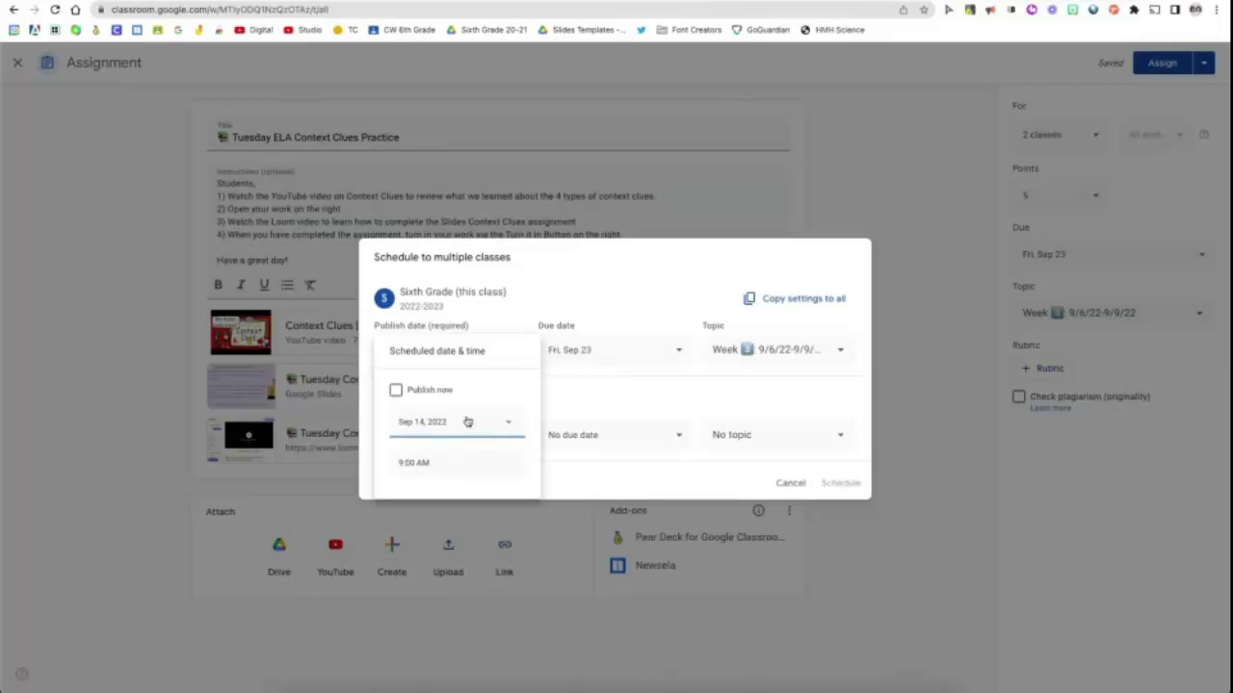
left_click(599, 402)
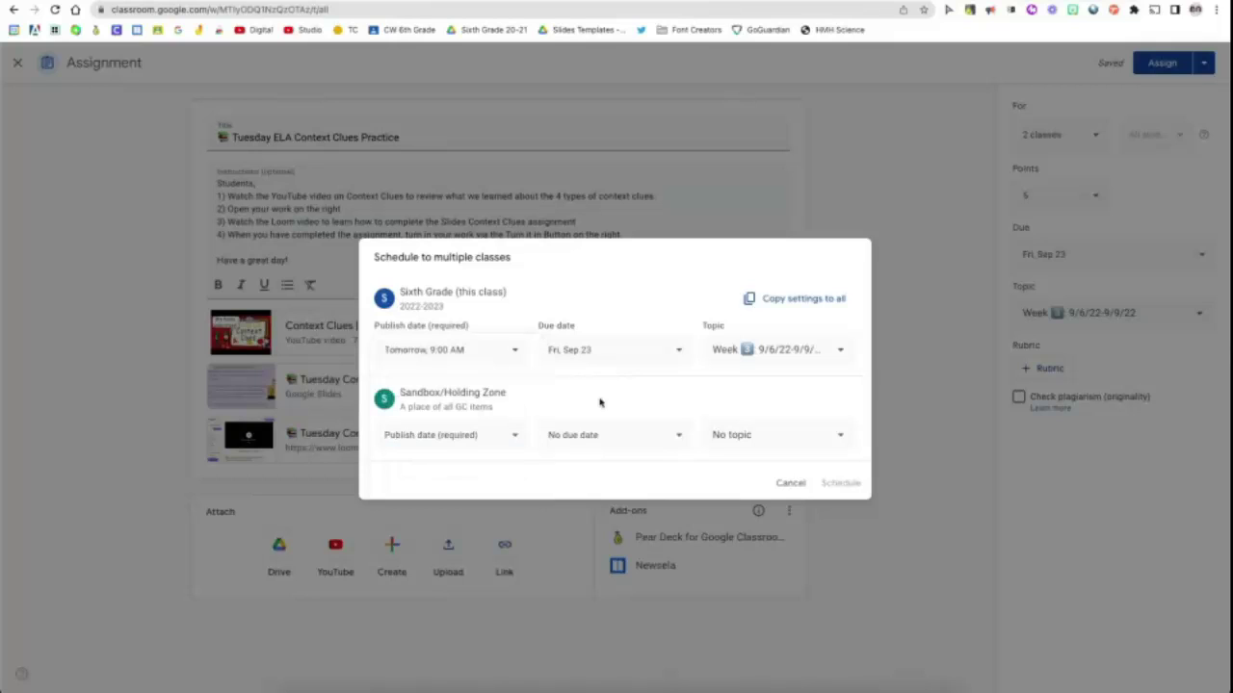
Set the Sandbox/Holding Zone class to publish the assignment on Sep 14, 2022 at 11:00 AM
left_click(493, 439)
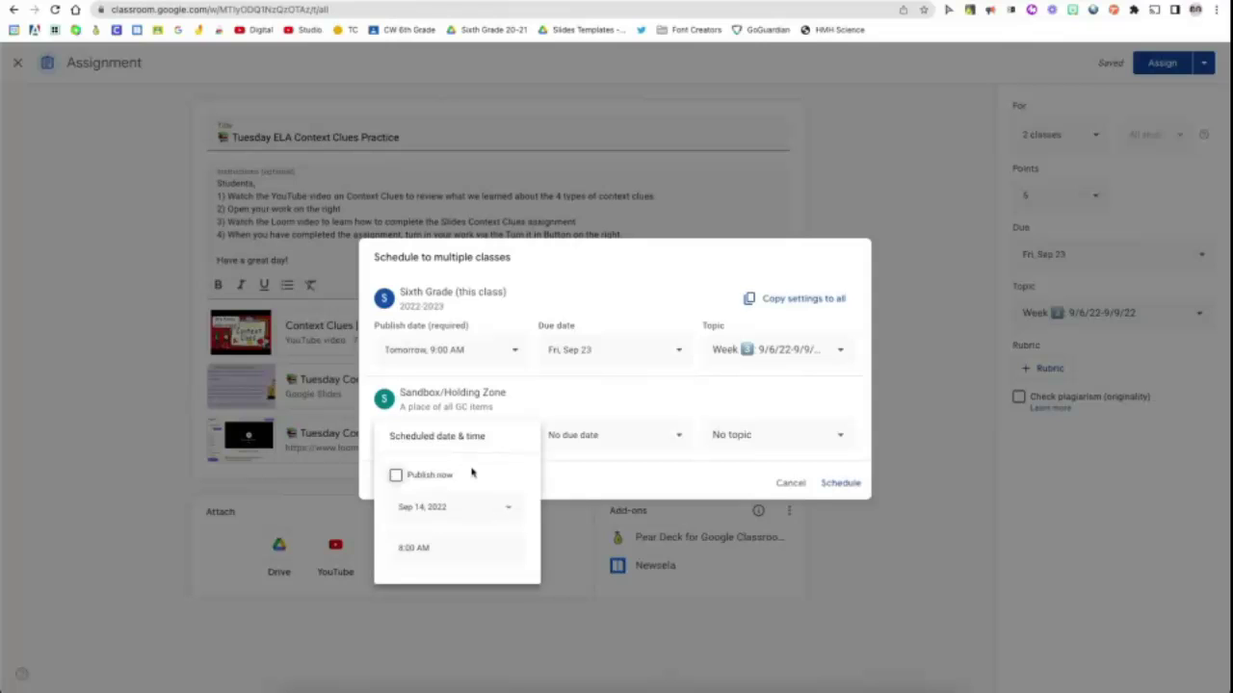
left_click(424, 549)
left_click(403, 550)
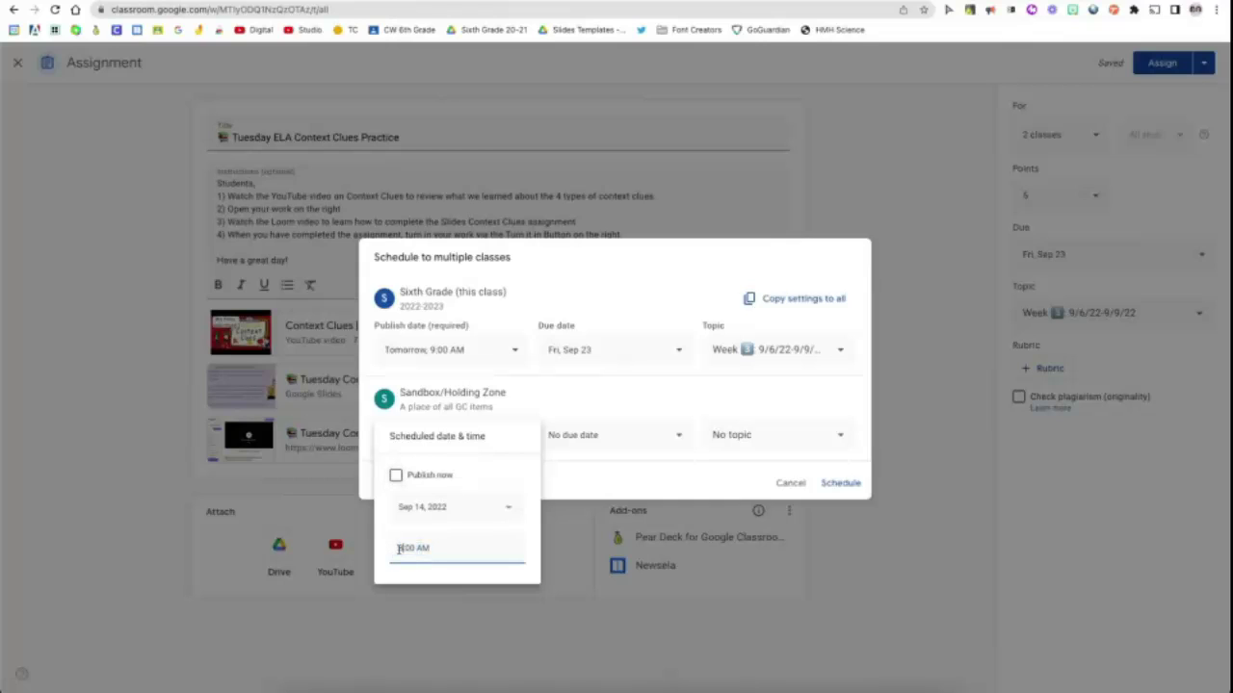
key("BackSpace")
type("11")
left_click(590, 484)
Set the due date for the Sandbox/Holding Zone class to Friday, September 23
left_click(602, 446)
left_click(665, 487)
left_click(669, 593)
Choose the Week 3: 9/6/22-9/9/22 topic for the Sandbox/Holding Zone class and schedule the assignment to both classes
left_click(742, 441)
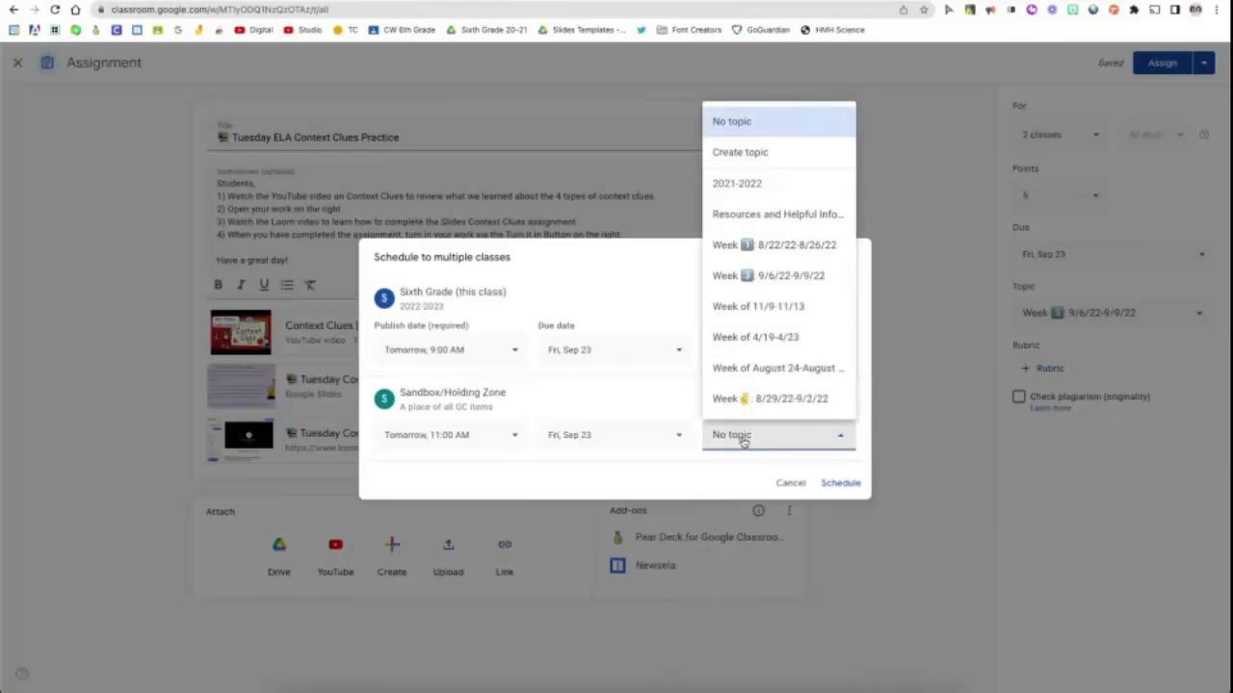
left_click(750, 276)
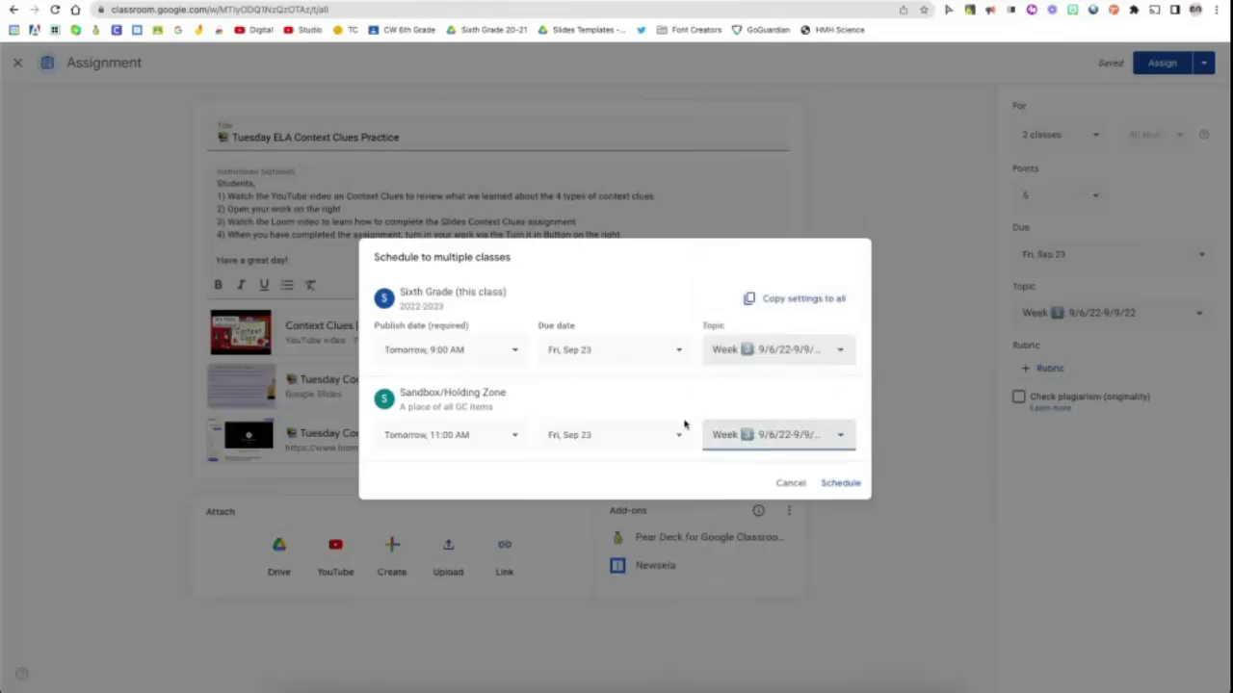
left_click(852, 487)
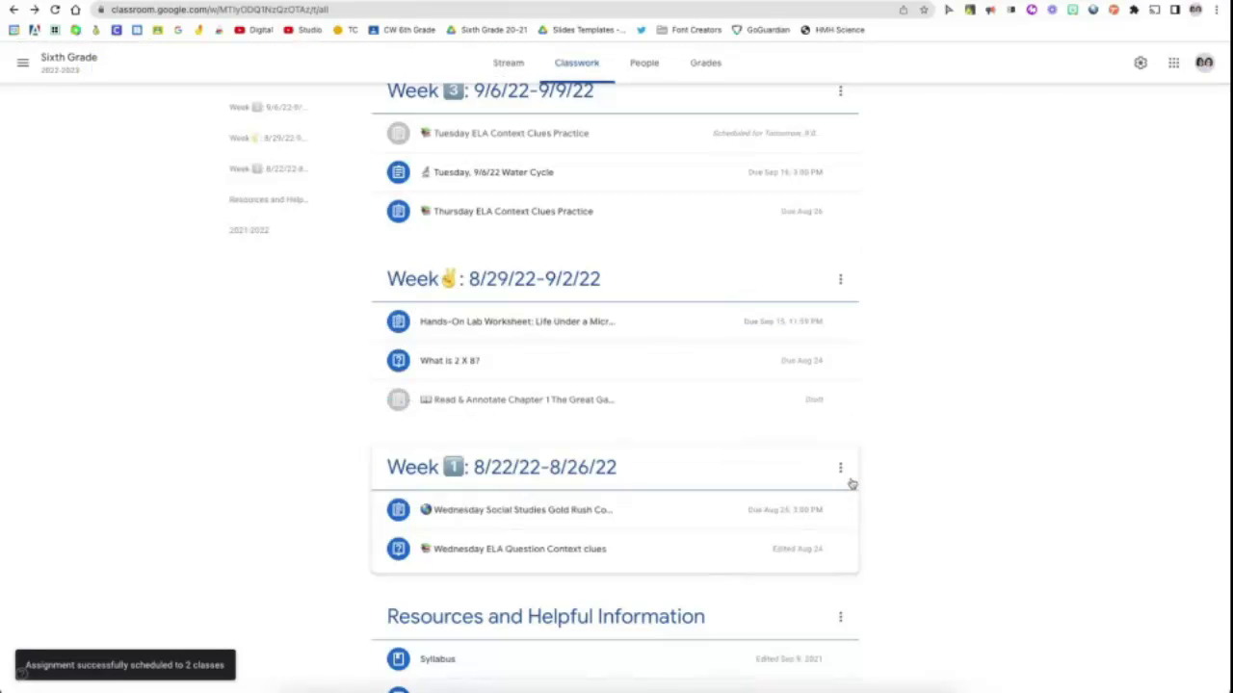
scroll(857, 477, "up", 1)
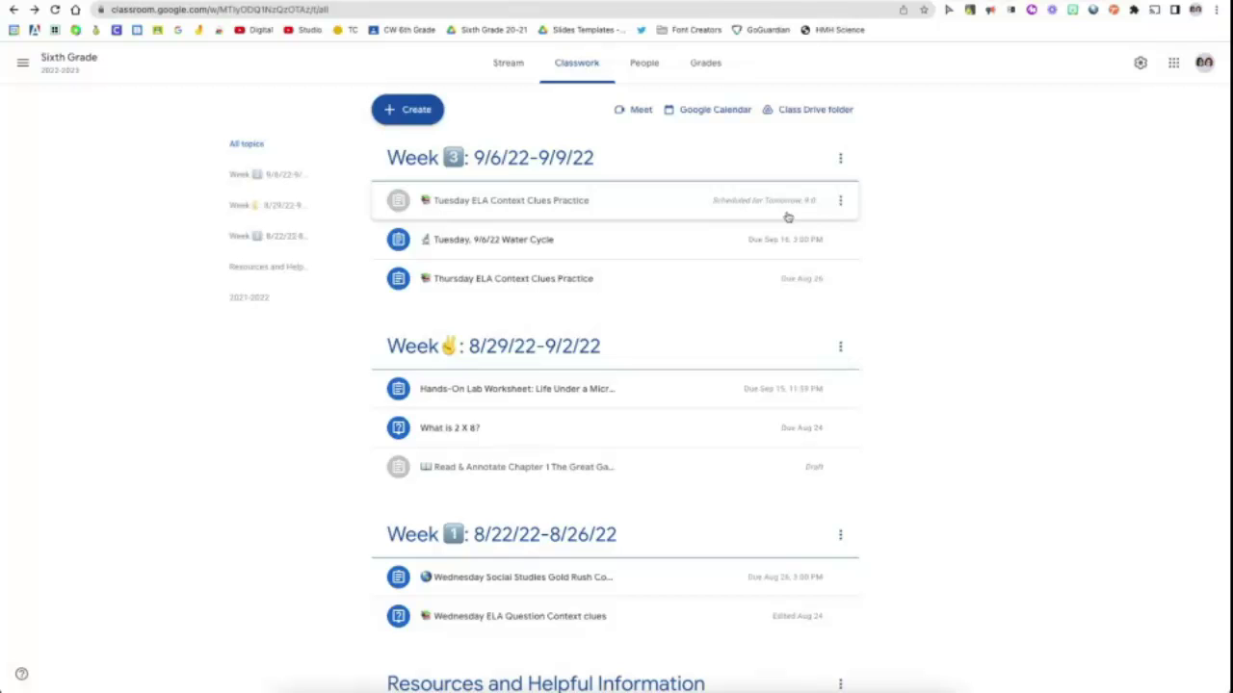
Open the Sixth Grade class's People page and examine its teacher and student lists
left_click(644, 75)
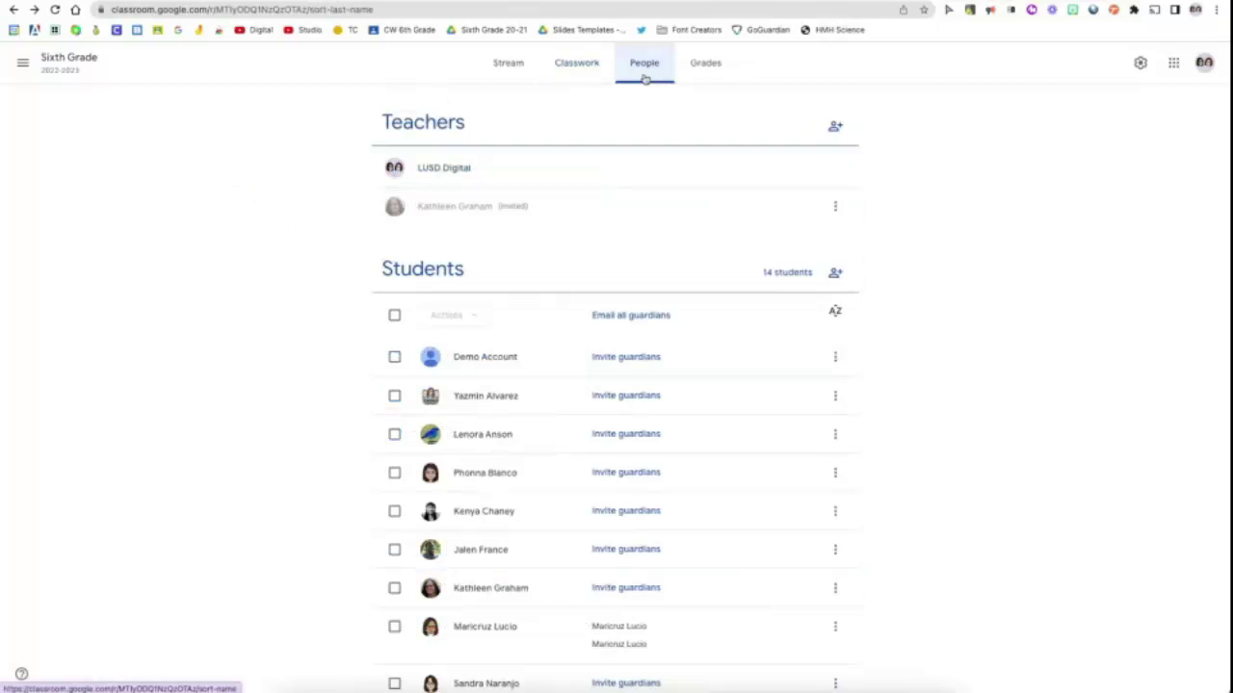
scroll(572, 144, "down", 1)
scroll(534, 135, "up", 1)
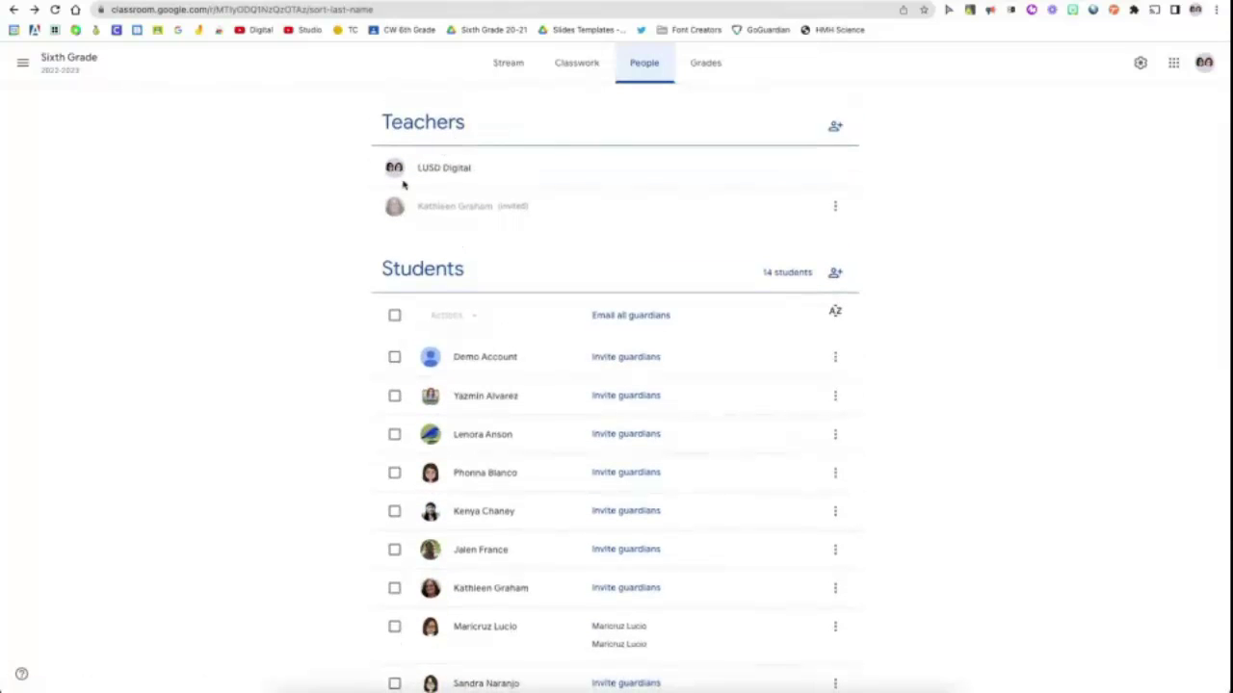
left_click_drag(415, 212, 565, 213)
left_click(565, 213)
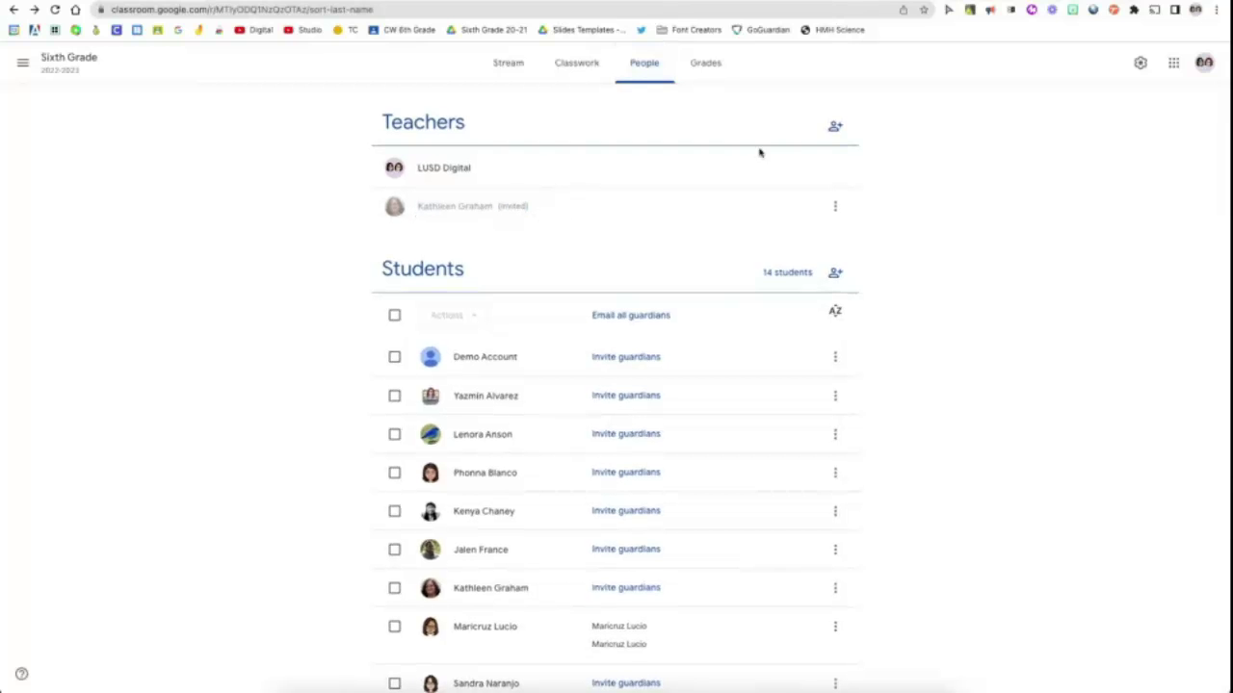
Invite the first suggested contact as a co-teacher of the class
left_click(835, 129)
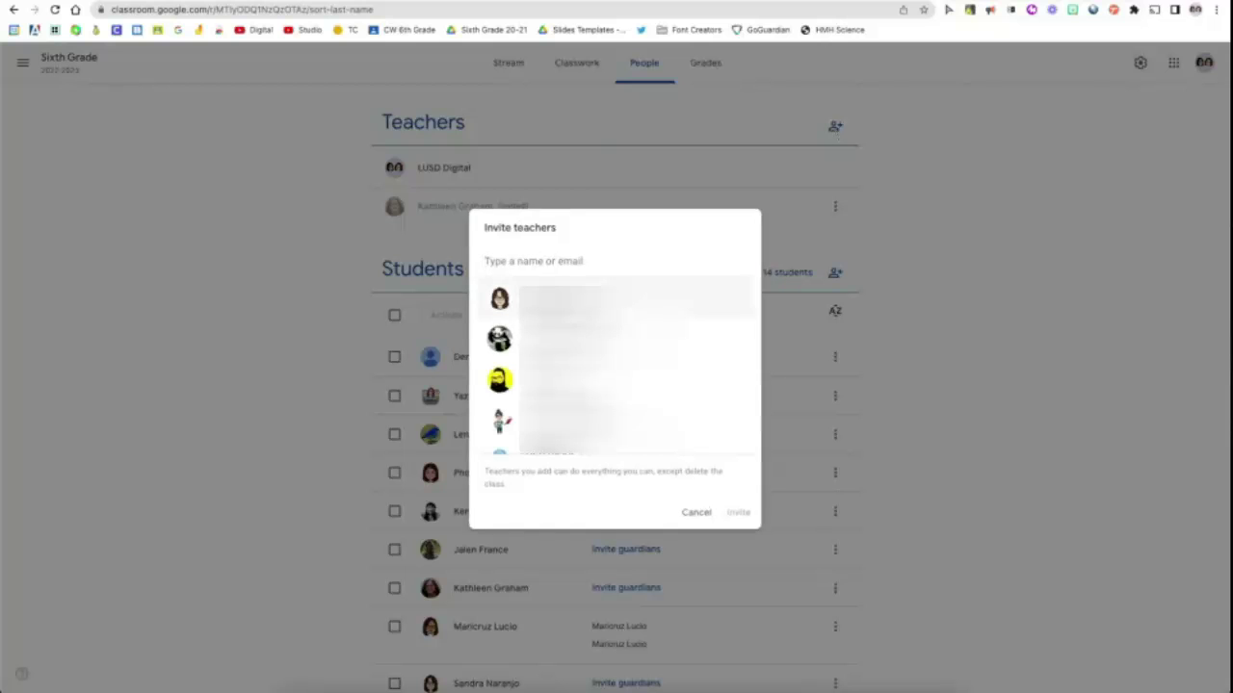
left_click(559, 298)
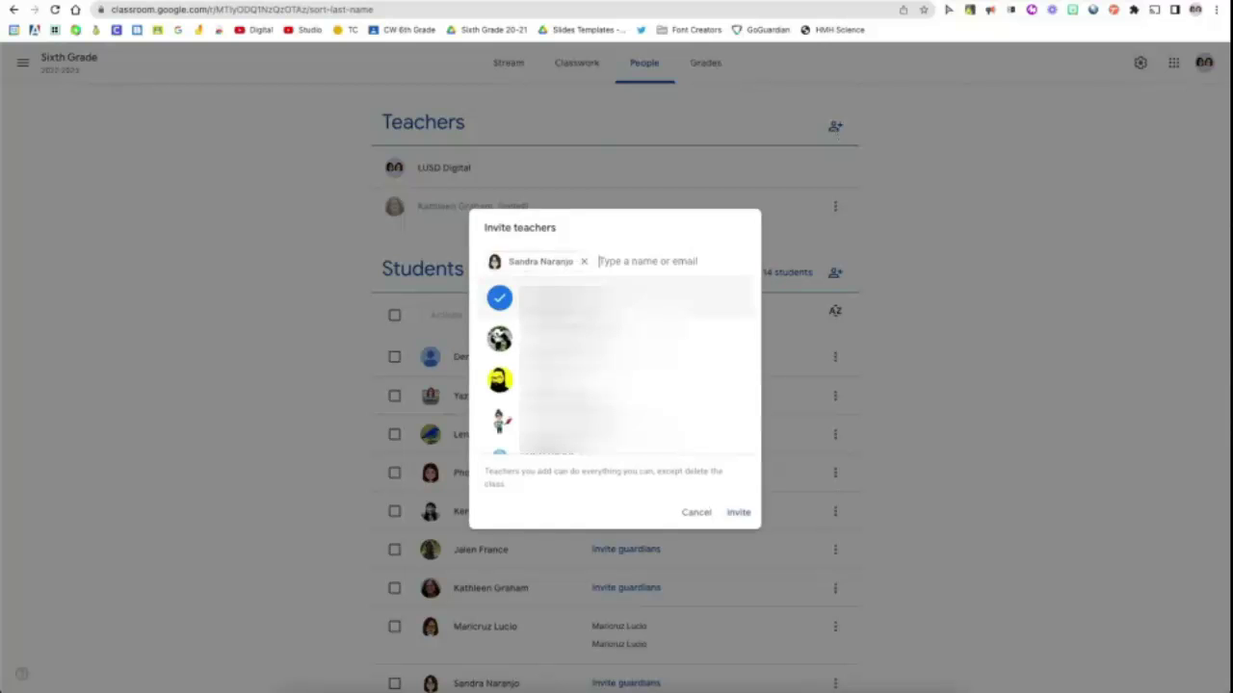
left_click(733, 512)
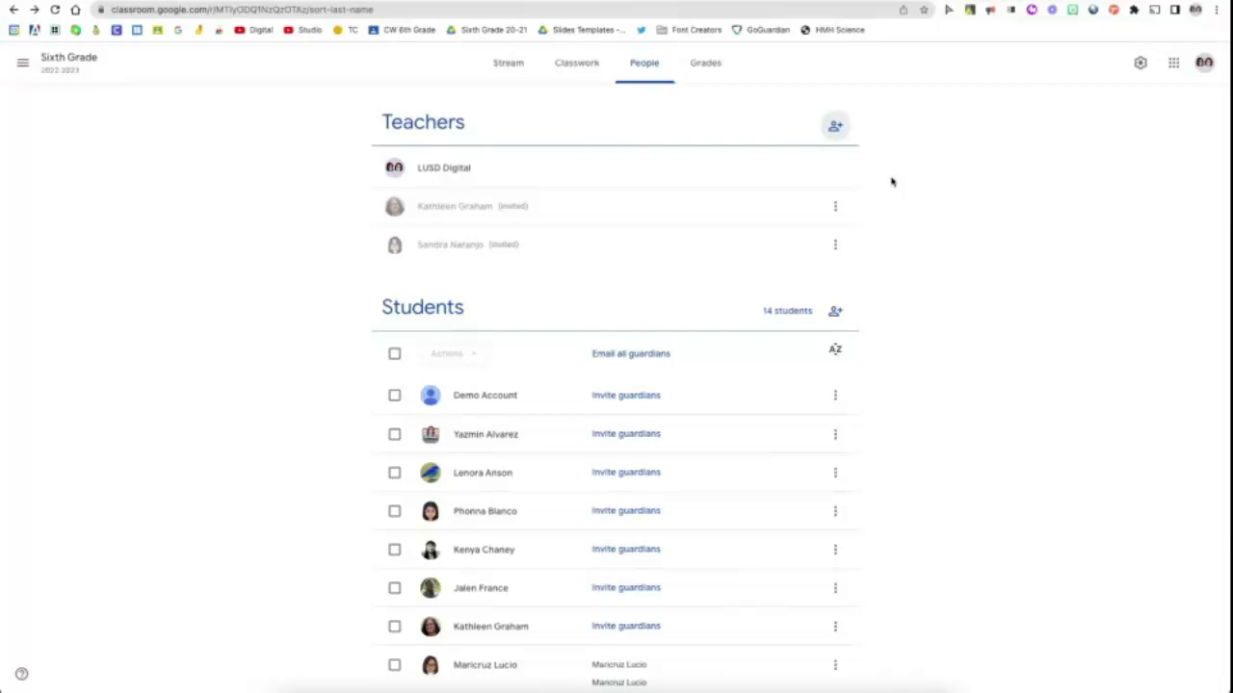
Select all students in the roster and start an email to them
scroll(891, 181, "down", 3)
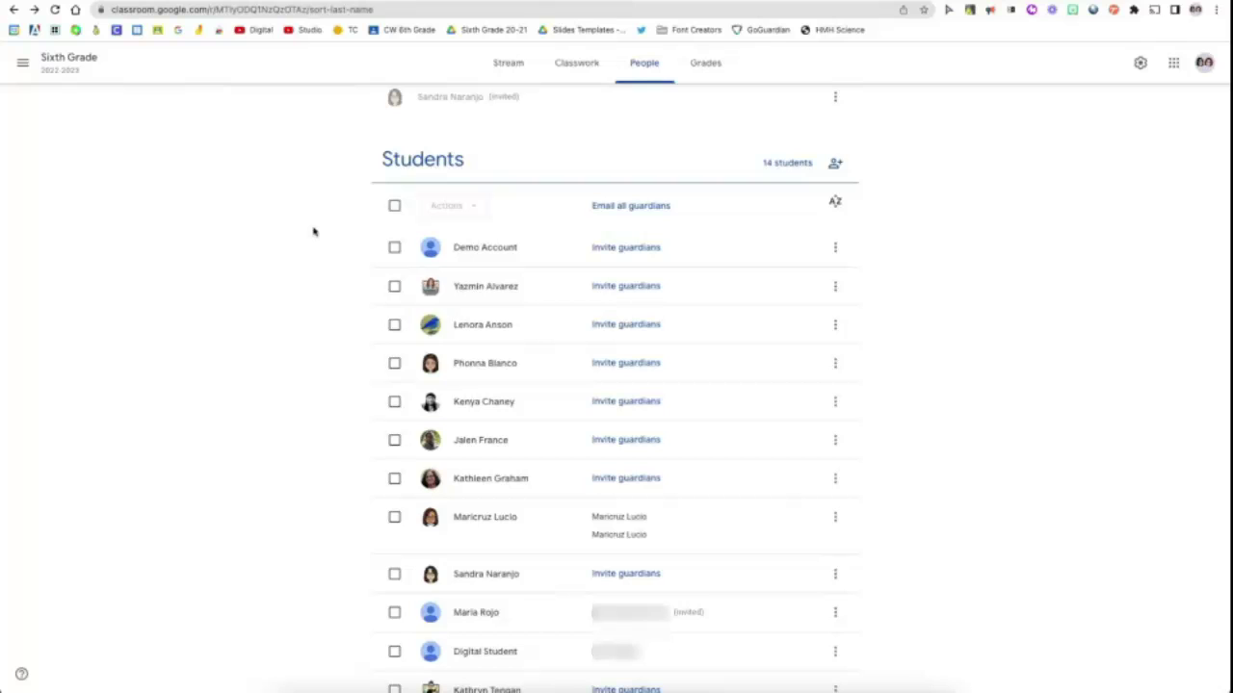
left_click(395, 207)
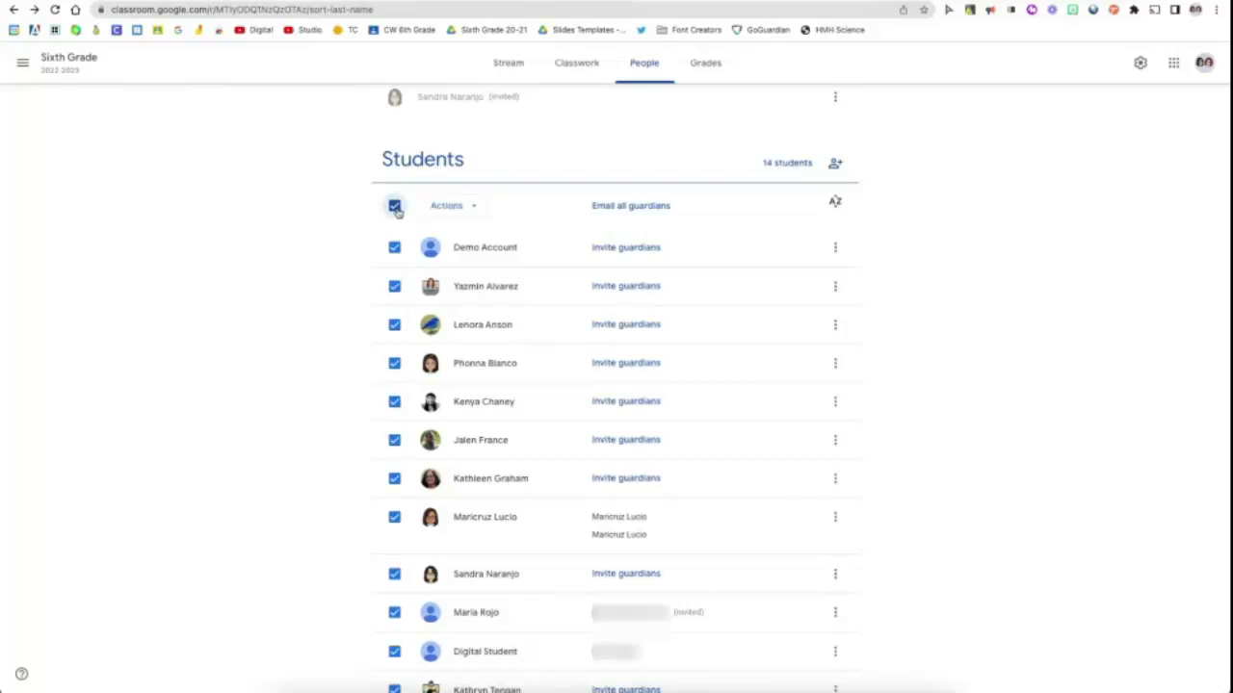
left_click(476, 209)
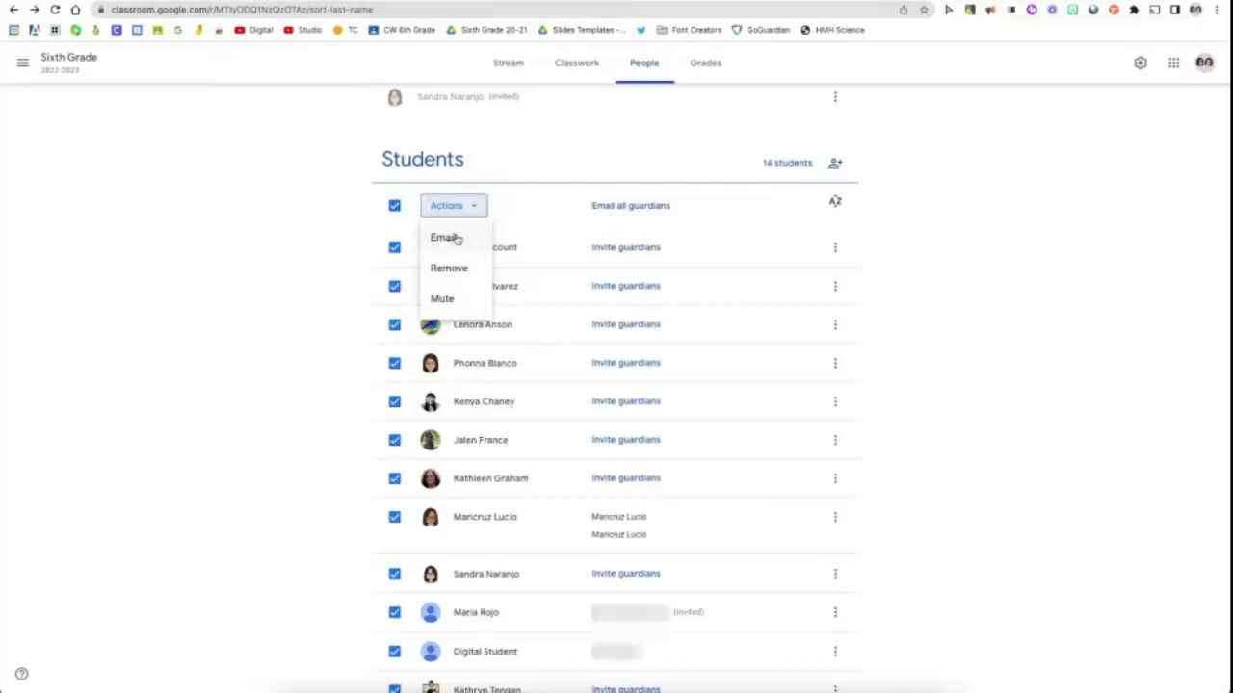
left_click(453, 239)
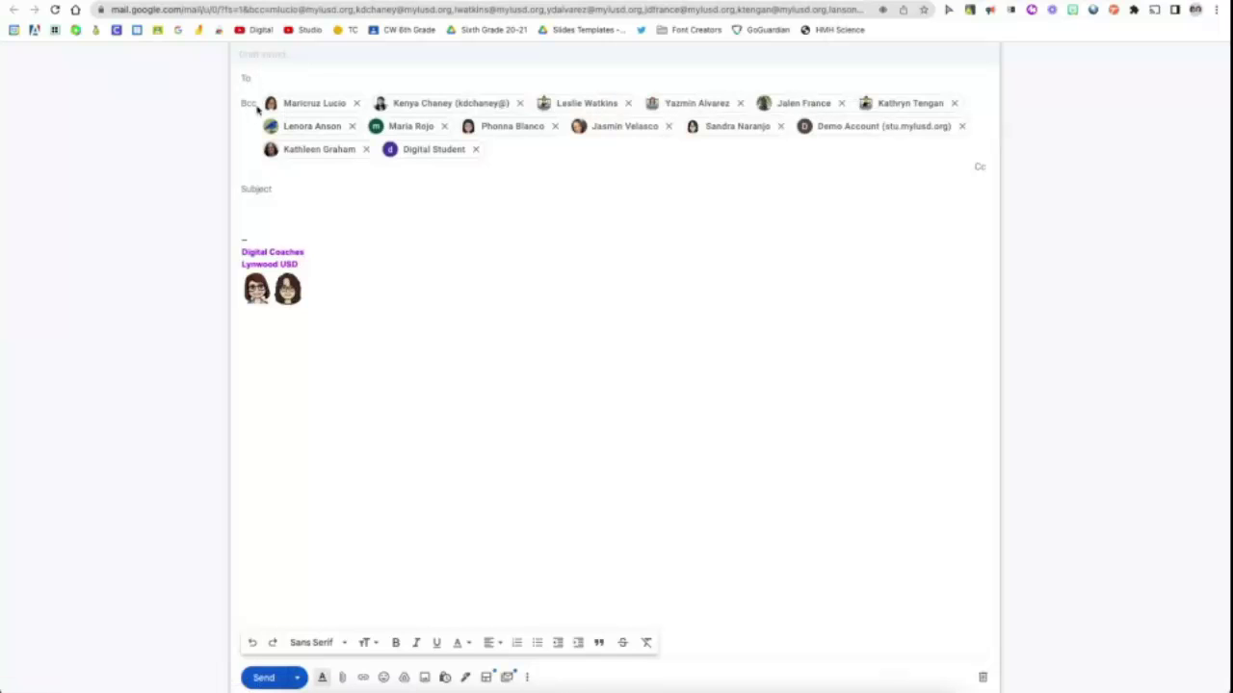
Check the Bcc recipients, subject and body of the student email and discard the draft
left_click_drag(247, 106, 243, 146)
left_click(244, 146)
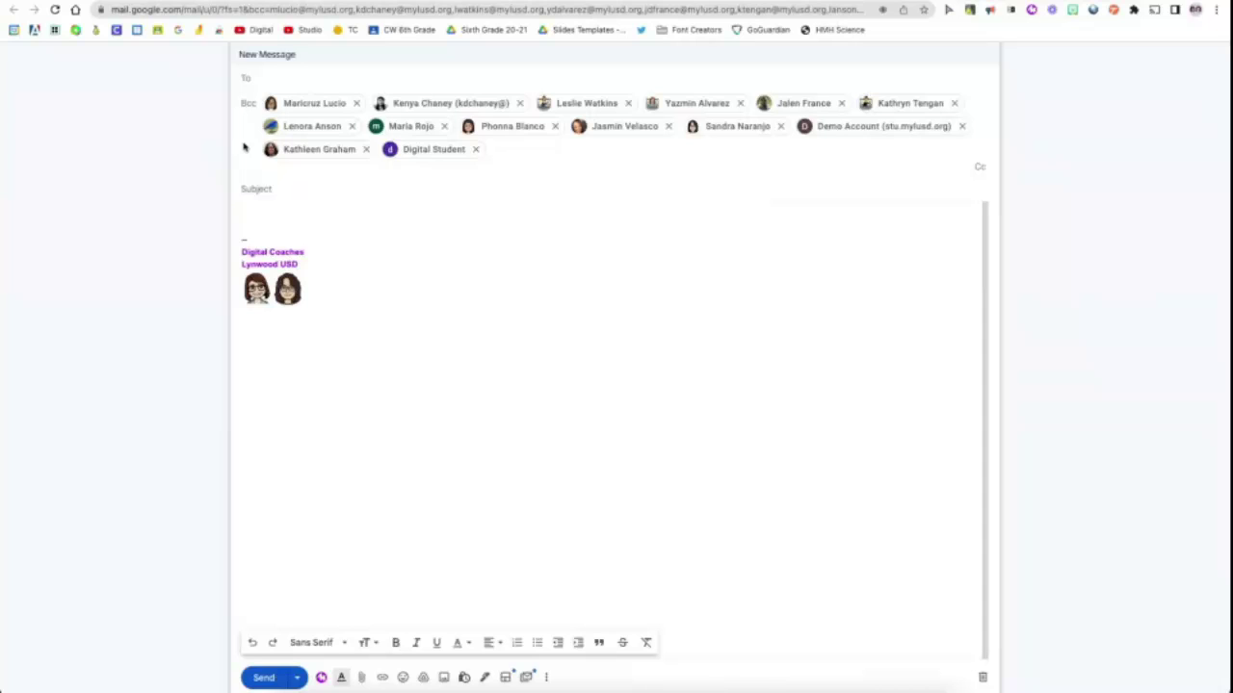
left_click(266, 189)
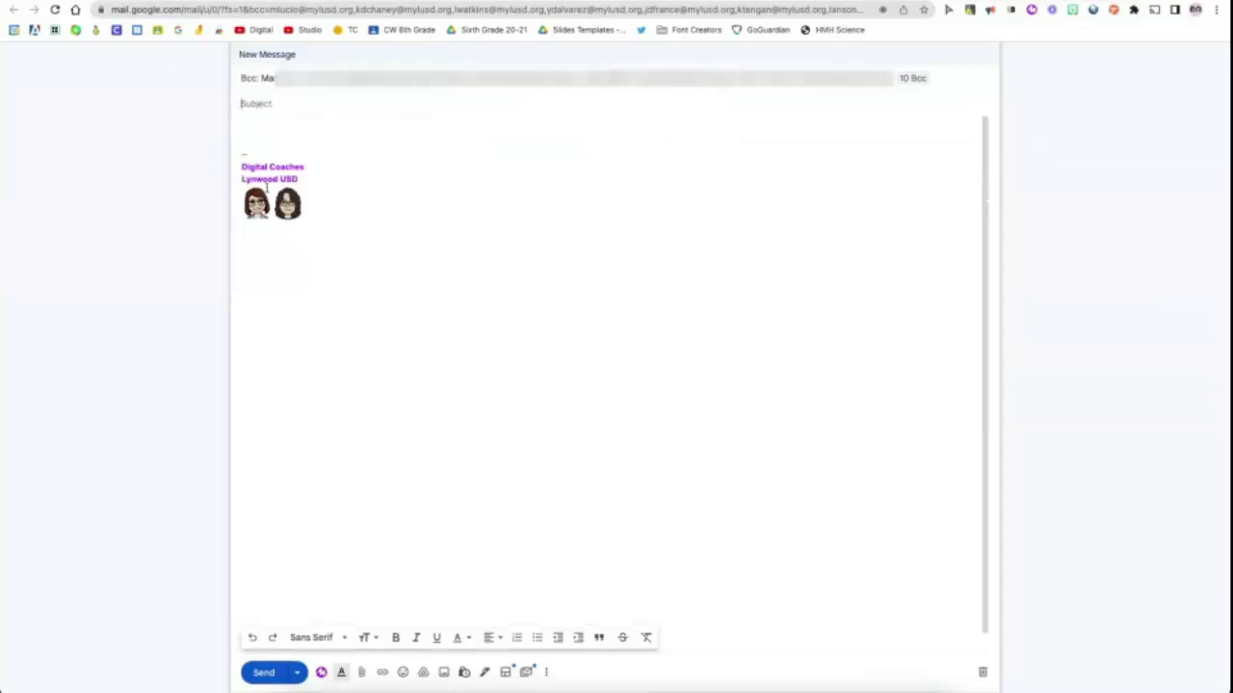
left_click(270, 132)
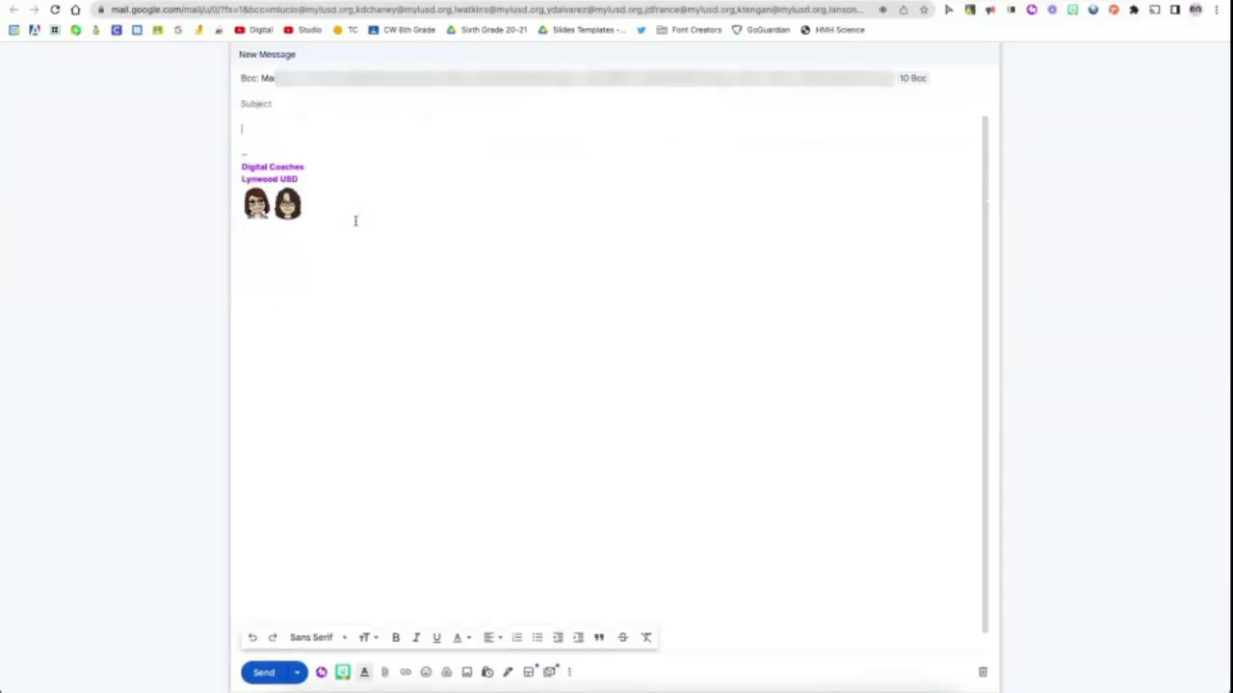
left_click(982, 672)
left_click(724, 107)
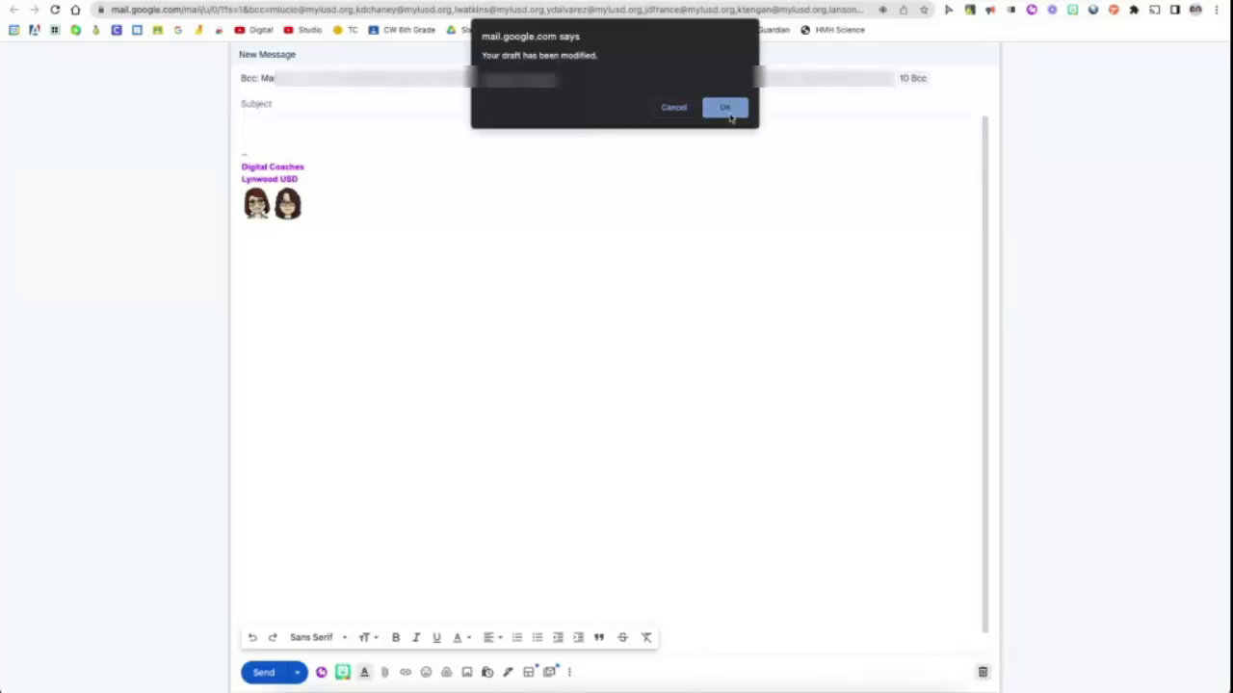
Select the second through fifth students in the roster, view the available bulk actions, and clear the selection
left_click(394, 286)
left_click(393, 324)
left_click(394, 364)
left_click(394, 401)
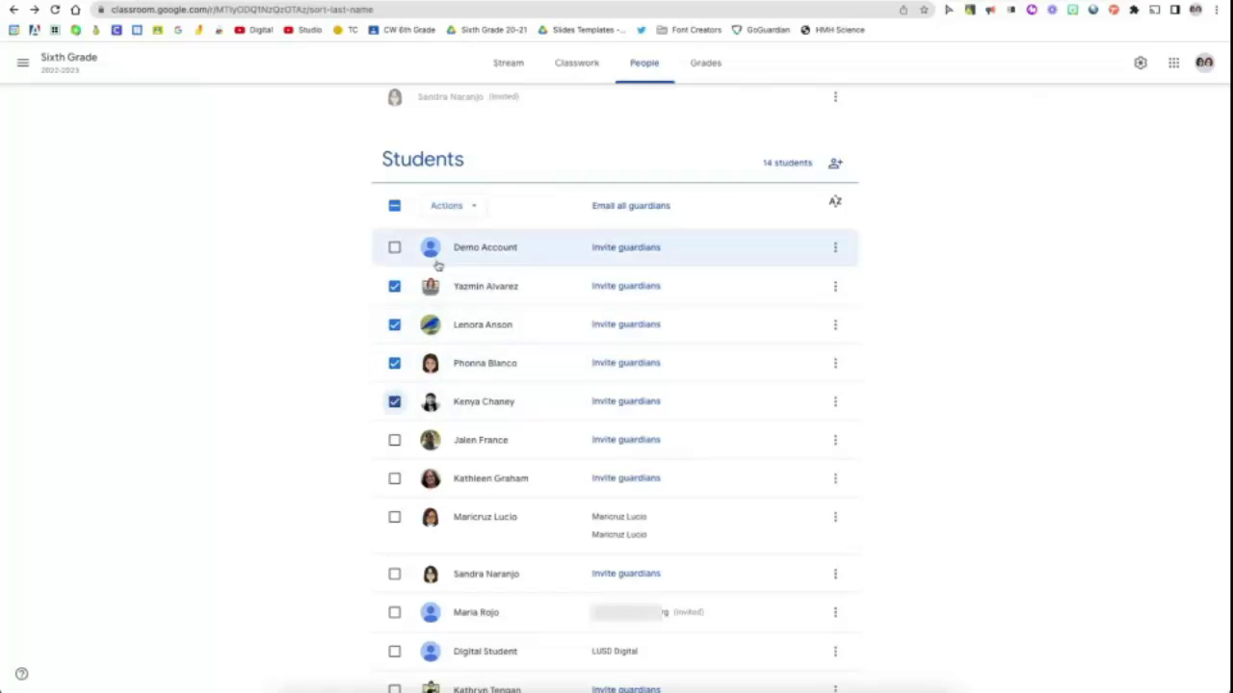
left_click(476, 208)
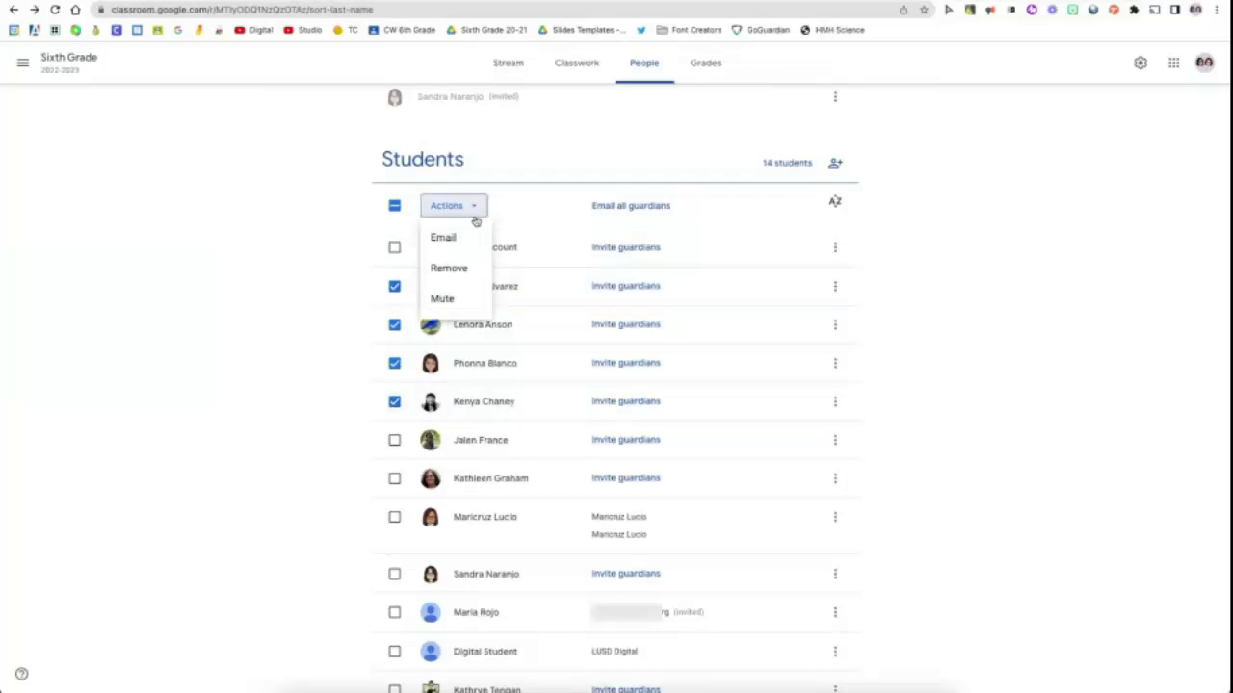
left_click(394, 206)
left_click(394, 207)
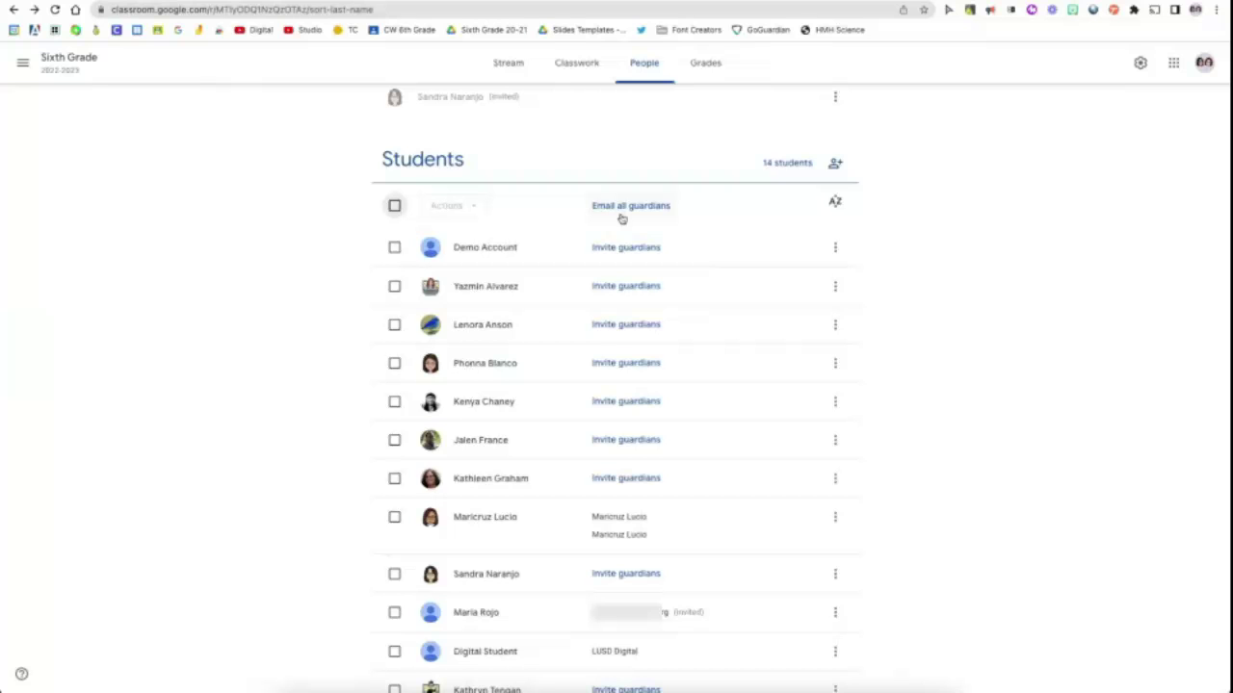
Open the Sixth Grade class settings and bring up the example for guardian summaries
left_click(1140, 64)
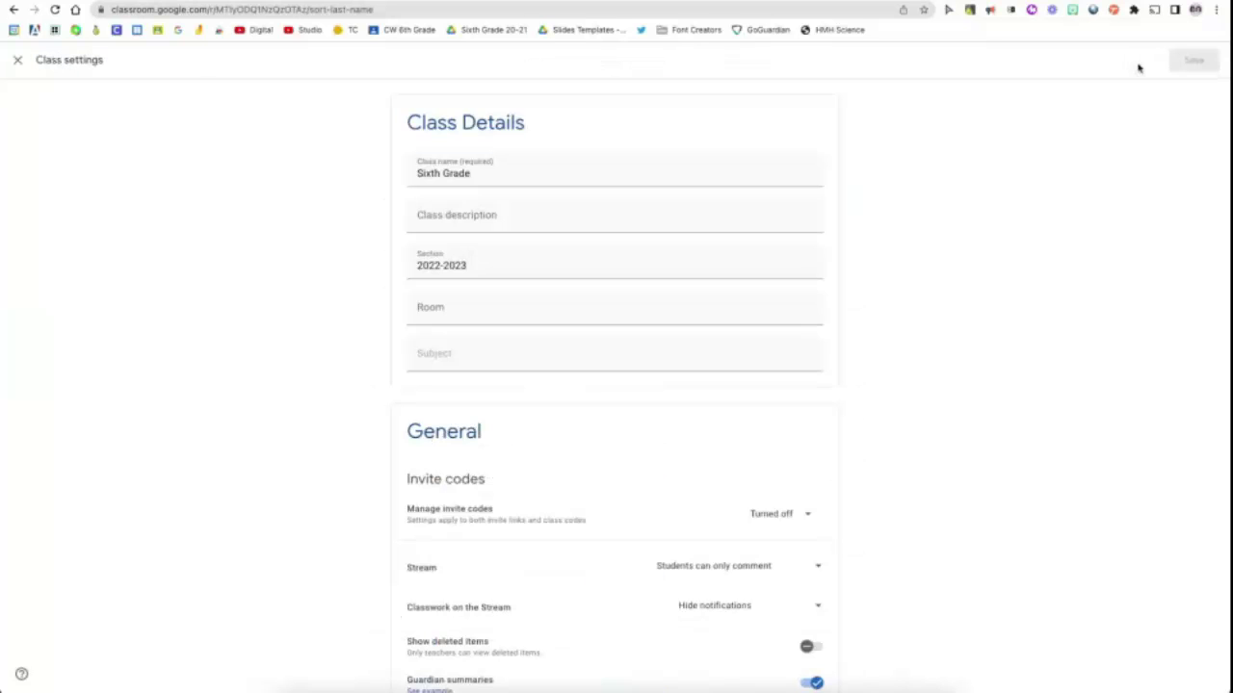
scroll(862, 174, "down", 3)
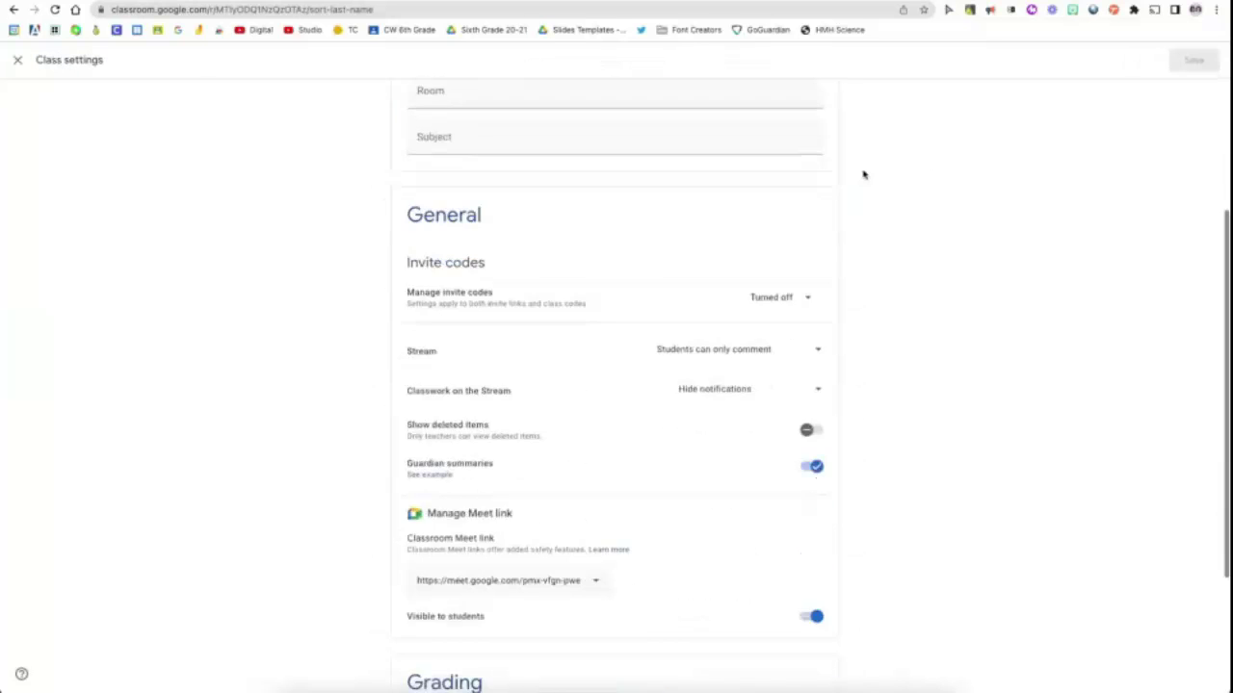
scroll(863, 174, "down", 1)
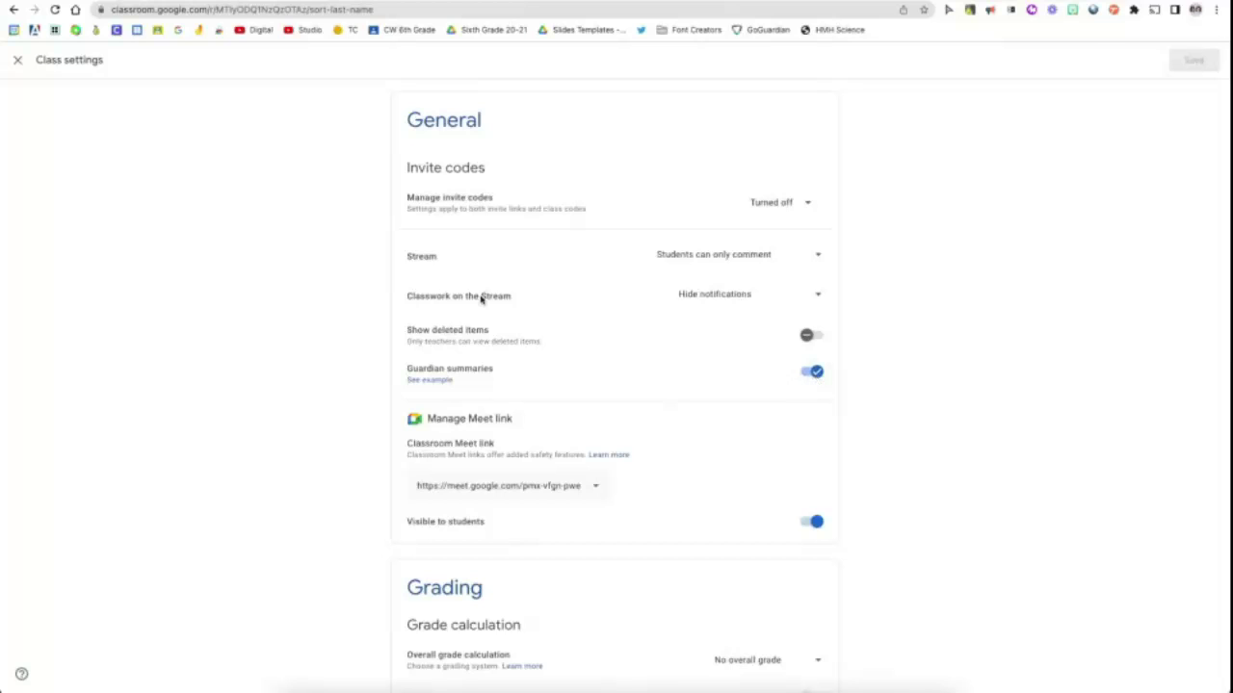
left_click(434, 383)
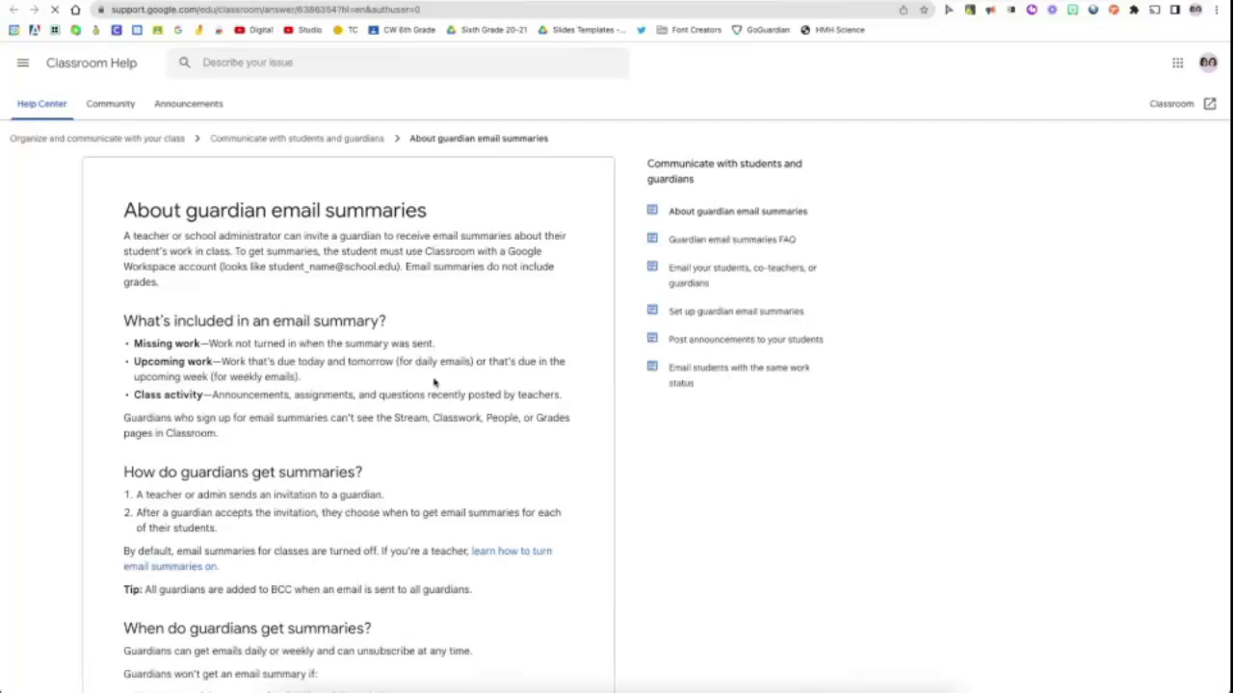
Read the help article on what guardian email summaries include and how and when guardians get them
scroll(433, 383, "down", 2)
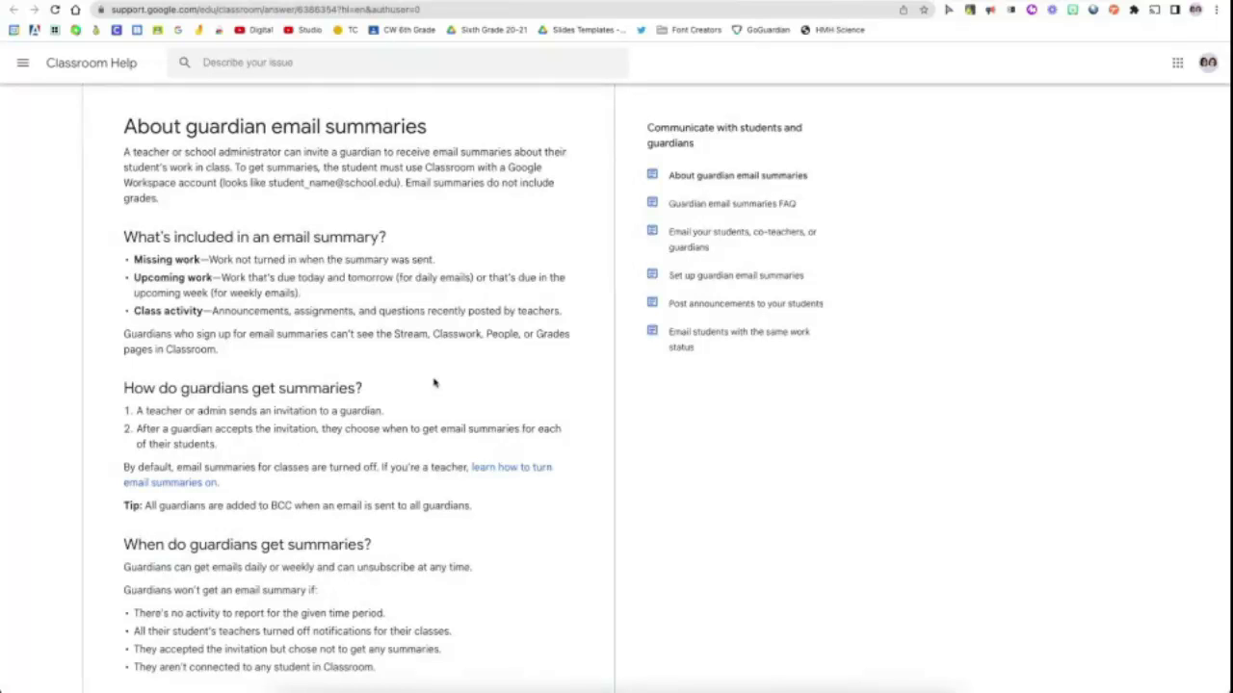
scroll(436, 379, "down", 1)
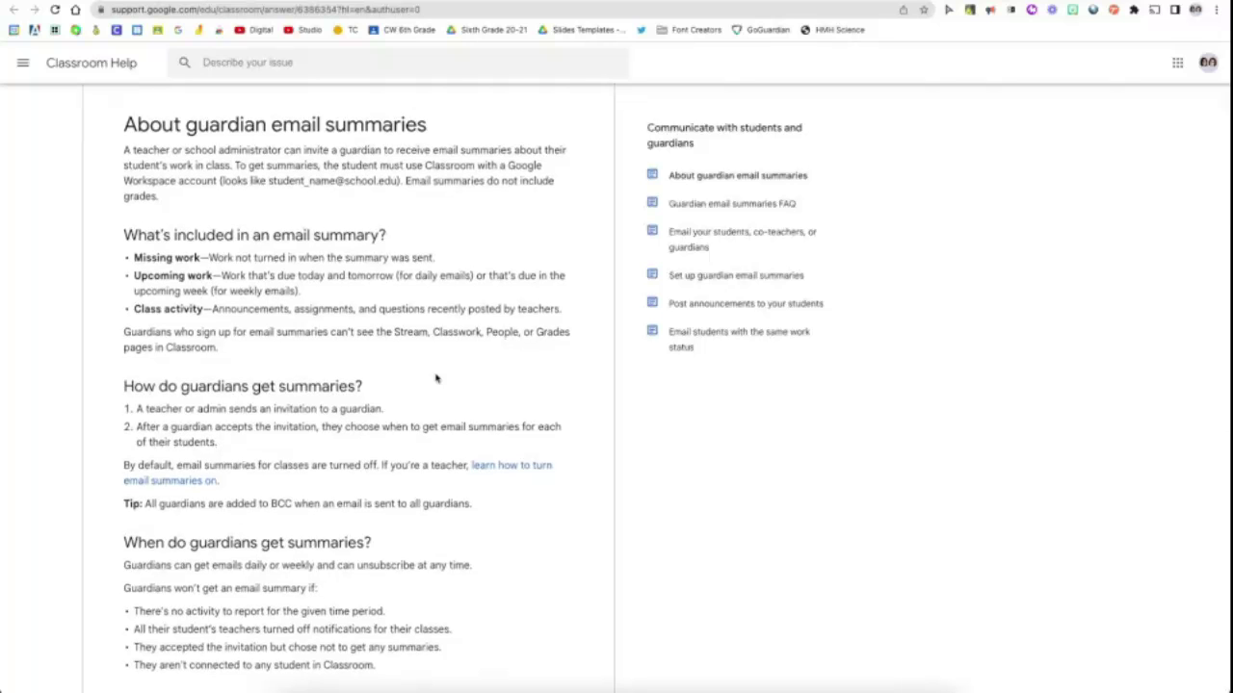
scroll(435, 378, "down", 1)
scroll(435, 378, "down", 1)
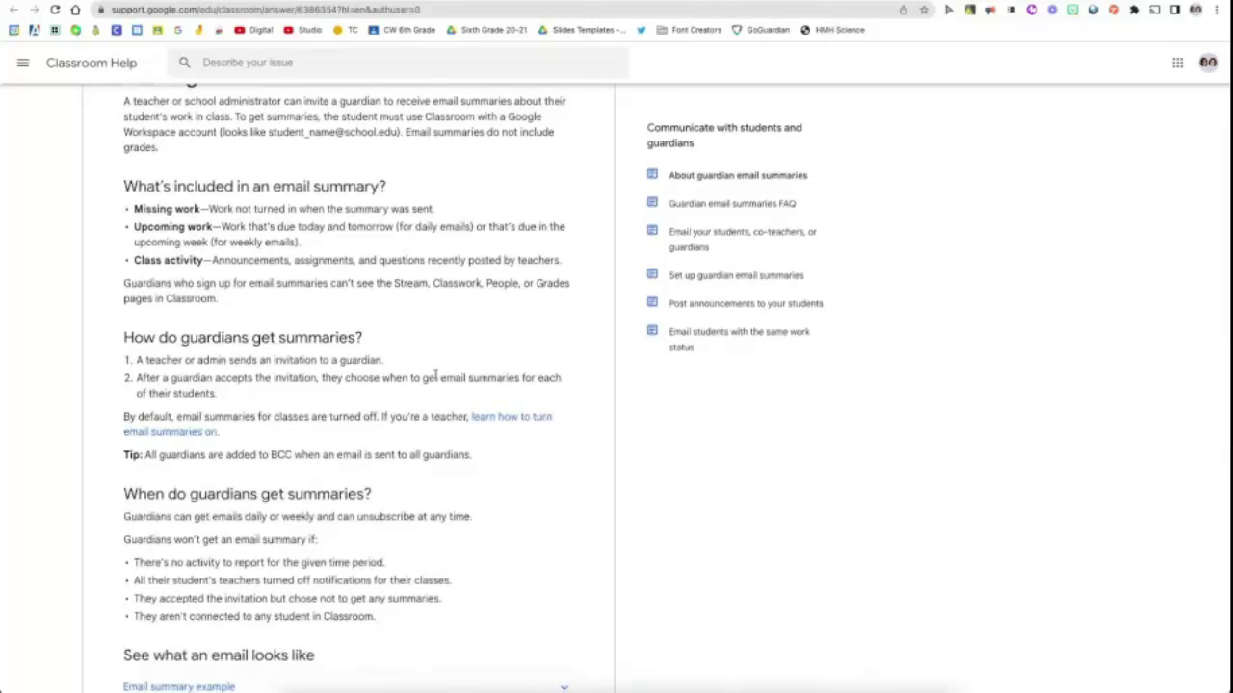
scroll(436, 378, "down", 3)
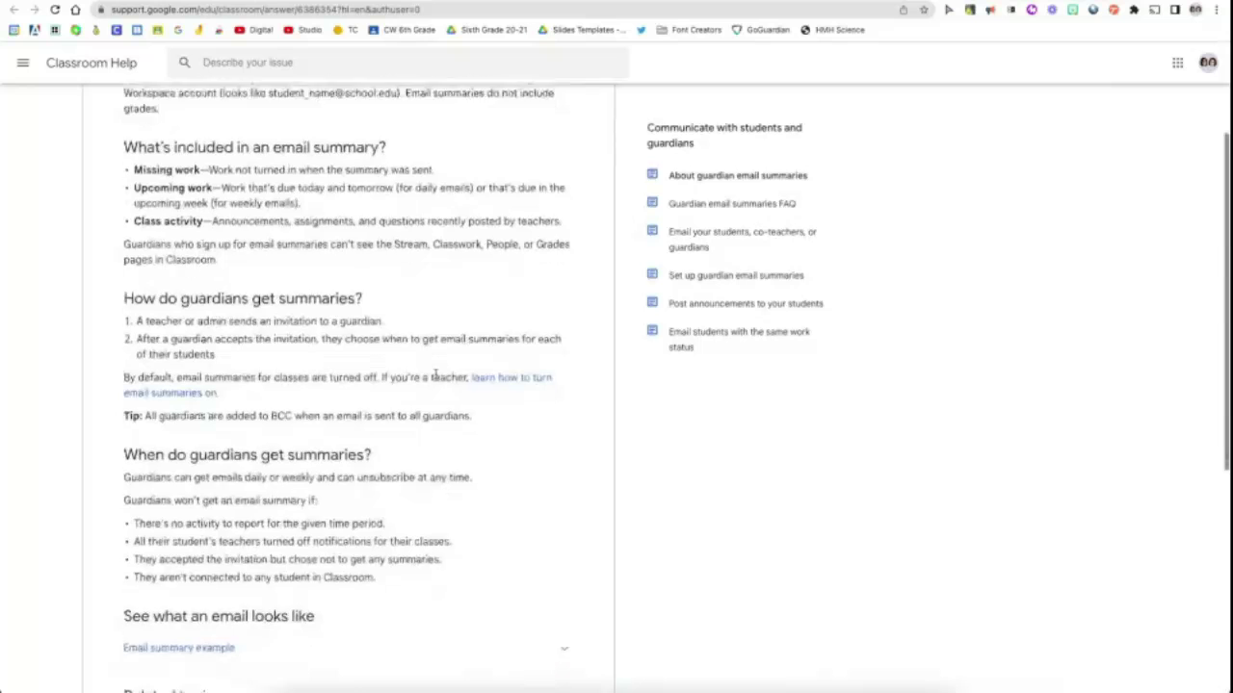
scroll(436, 379, "down", 4)
Expand the email summary example, review the weekly summary down to its end, and return to the class's People page
left_click(267, 375)
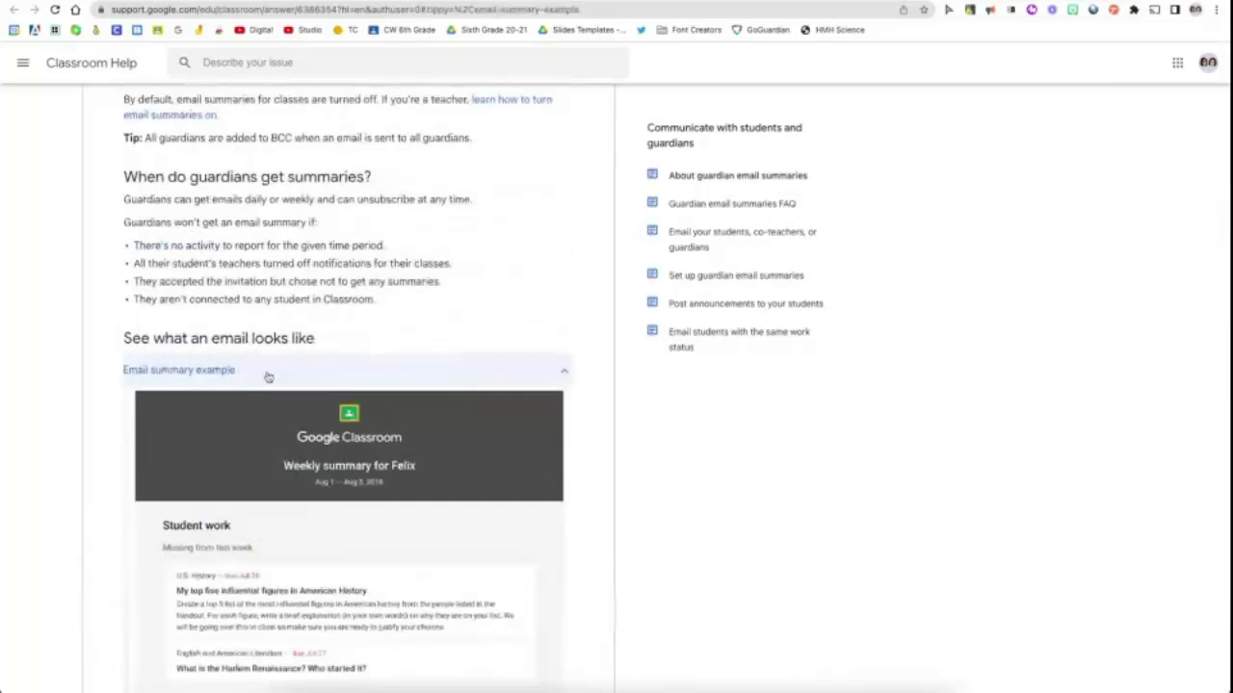
scroll(269, 379, "down", 1)
scroll(269, 379, "down", 5)
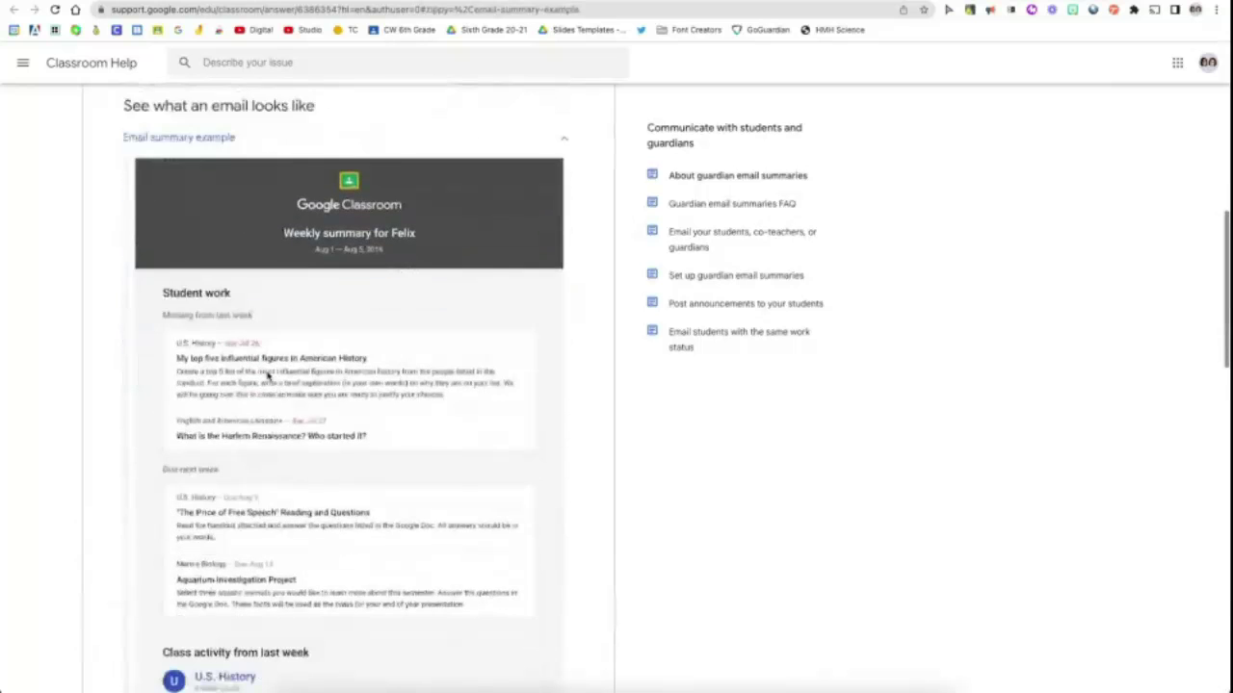
scroll(268, 376, "down", 2)
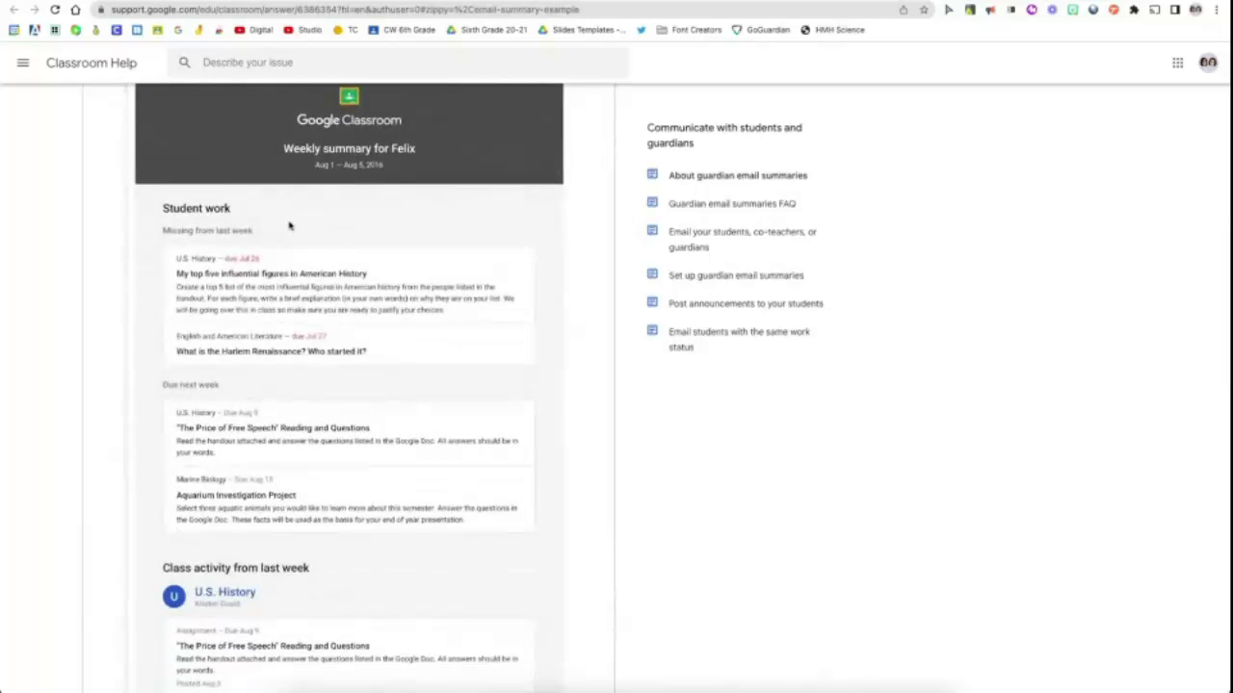
scroll(289, 226, "down", 5)
scroll(289, 225, "down", 1)
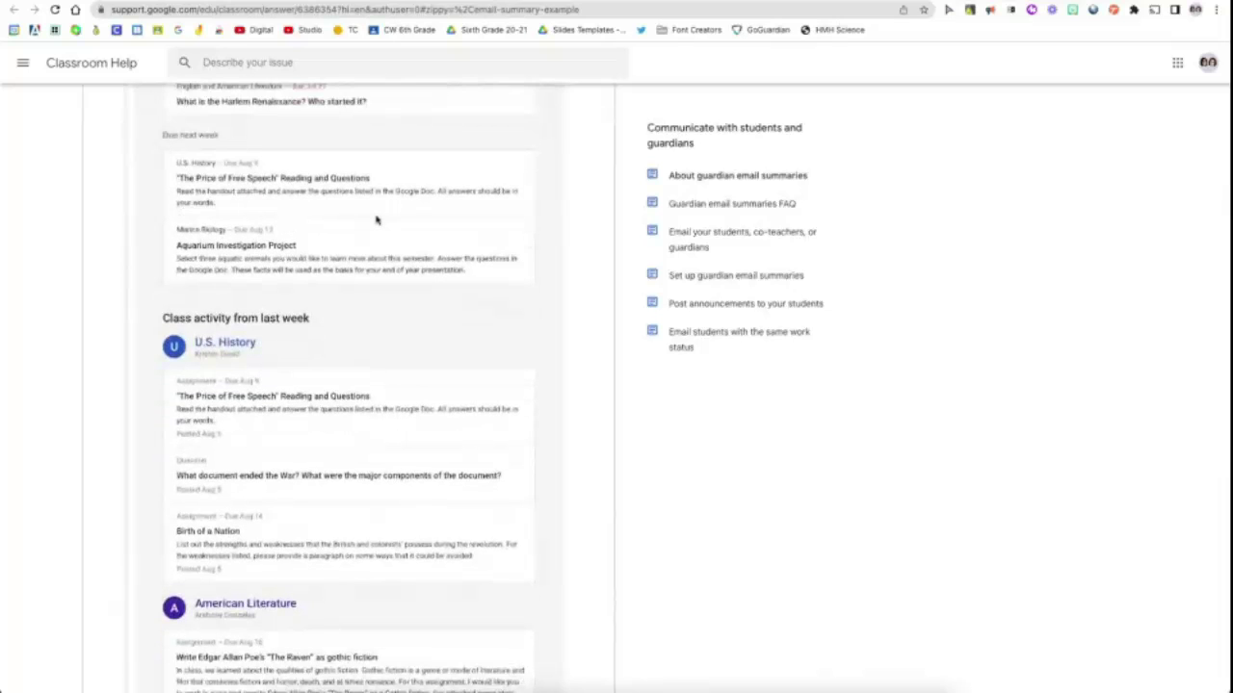
scroll(375, 221, "down", 3)
scroll(321, 294, "down", 3)
scroll(321, 294, "down", 6)
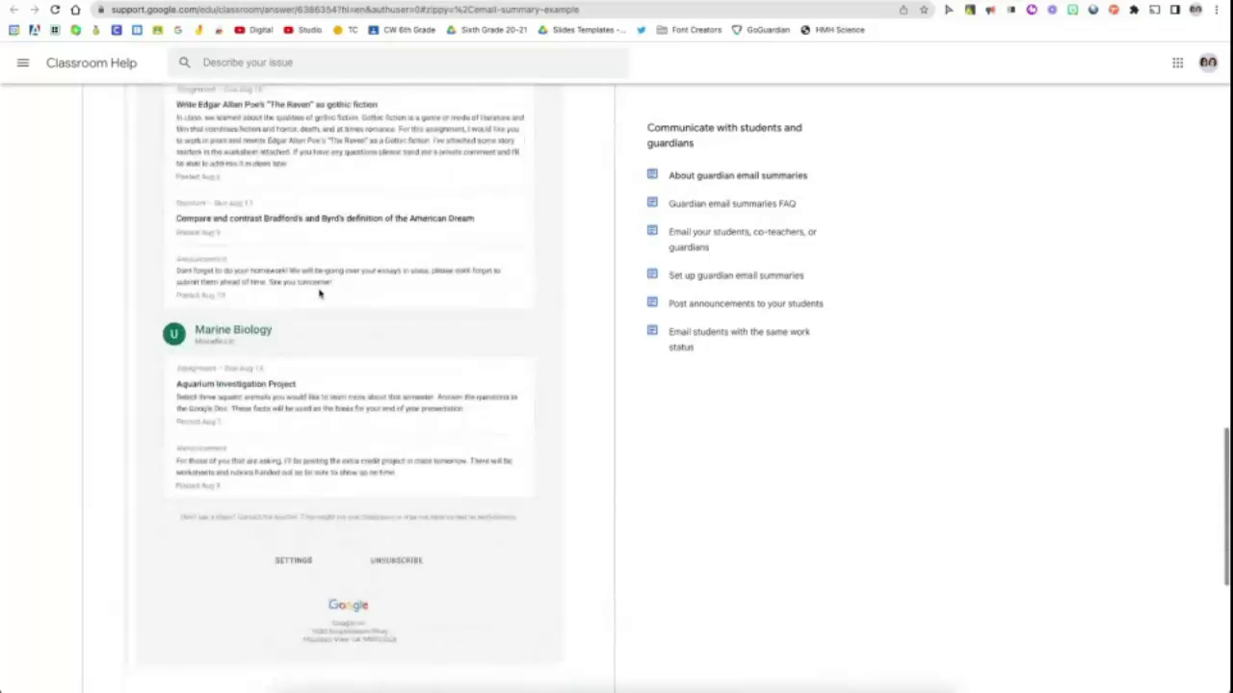
scroll(321, 294, "up", 7)
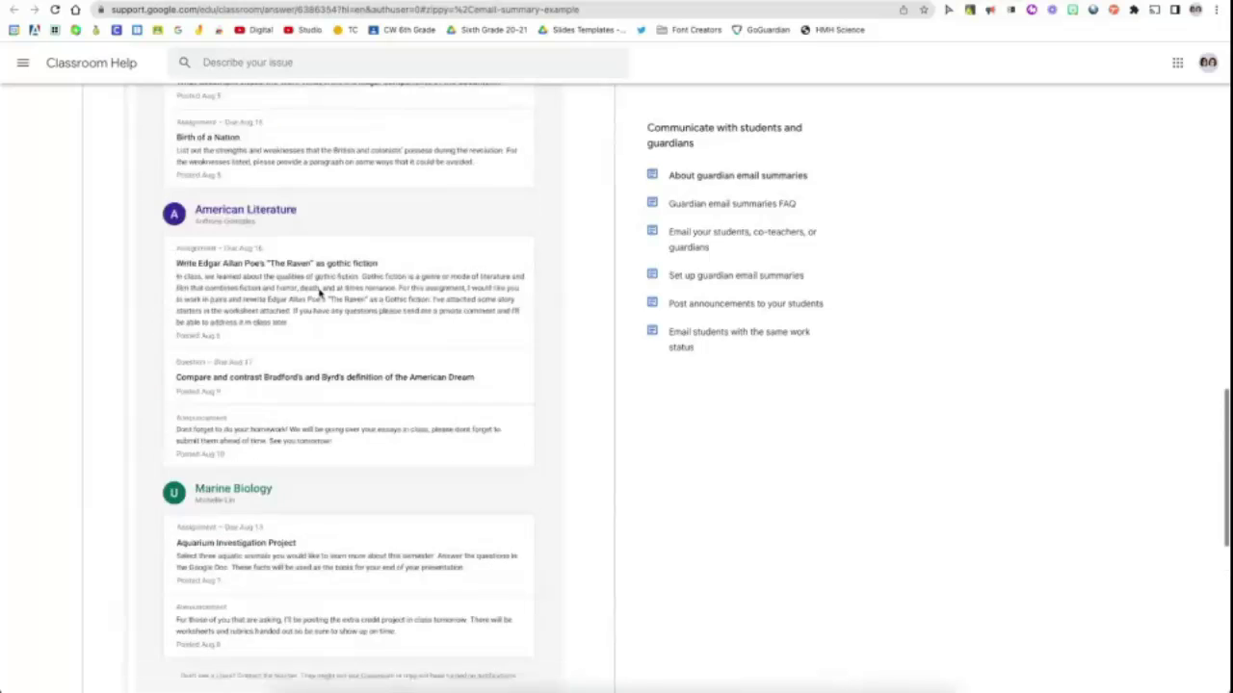
scroll(320, 293, "up", 15)
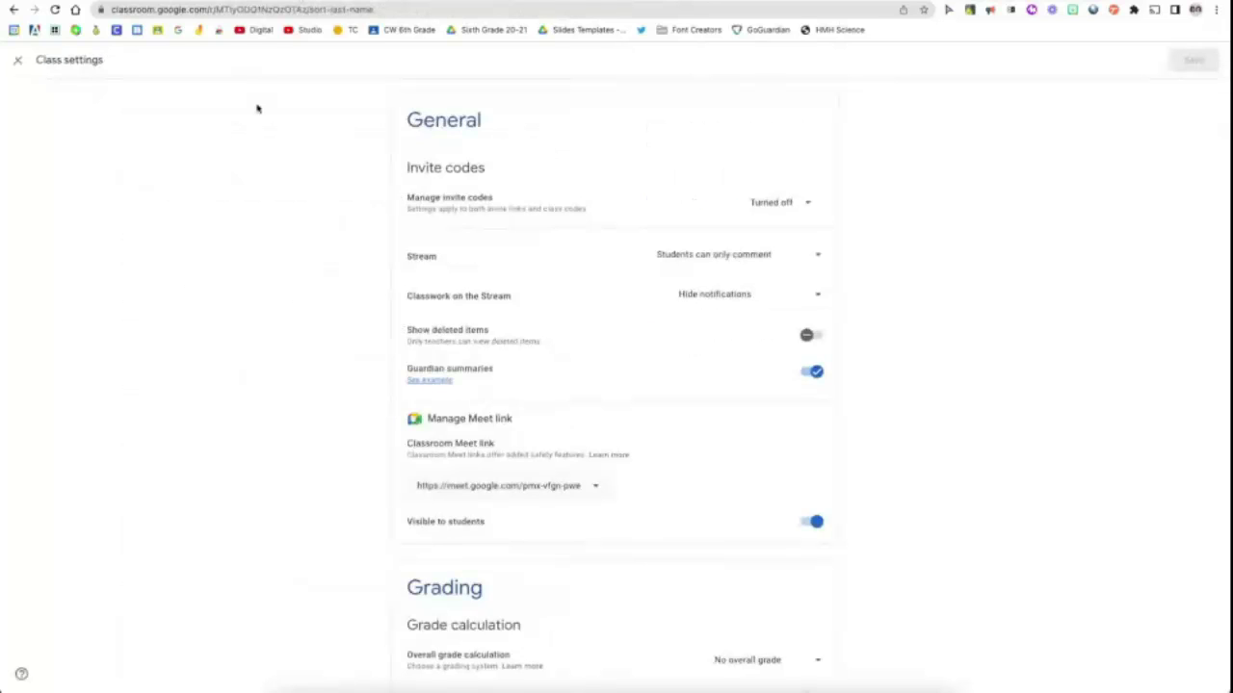
left_click(17, 60)
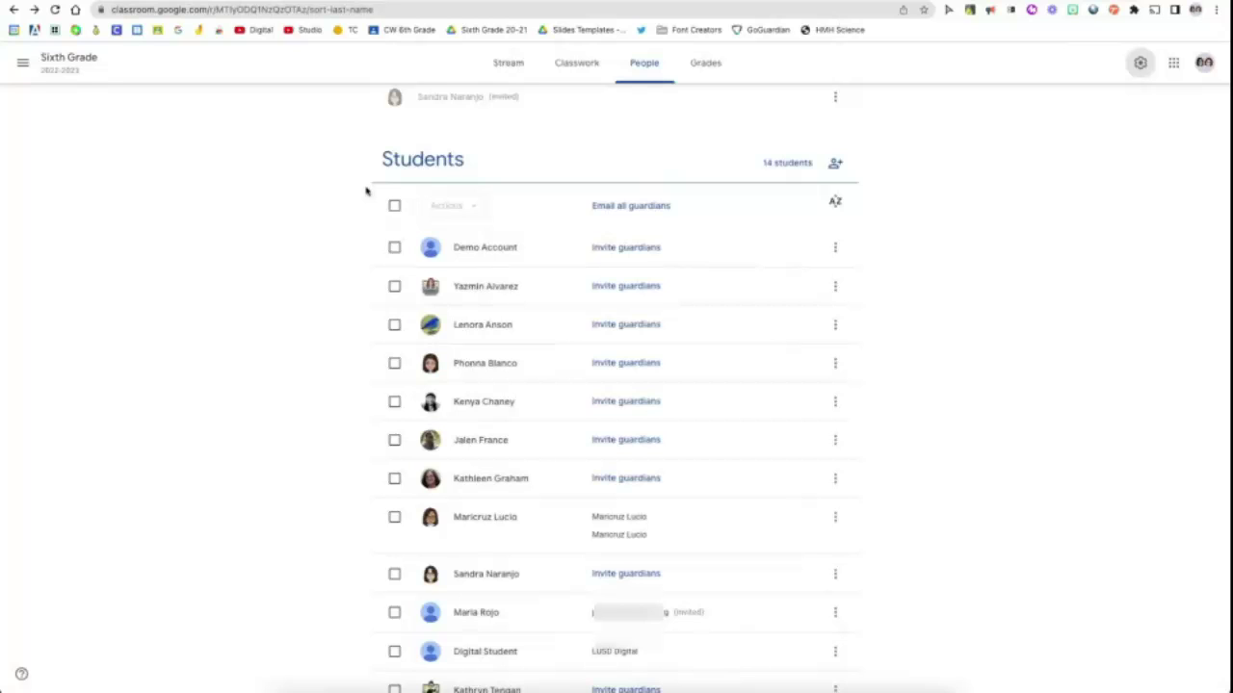
Invite the first two suggested contacts as guardians of the Demo Account student and view the actions available for that student
left_click(607, 247)
left_click(578, 299)
left_click(578, 338)
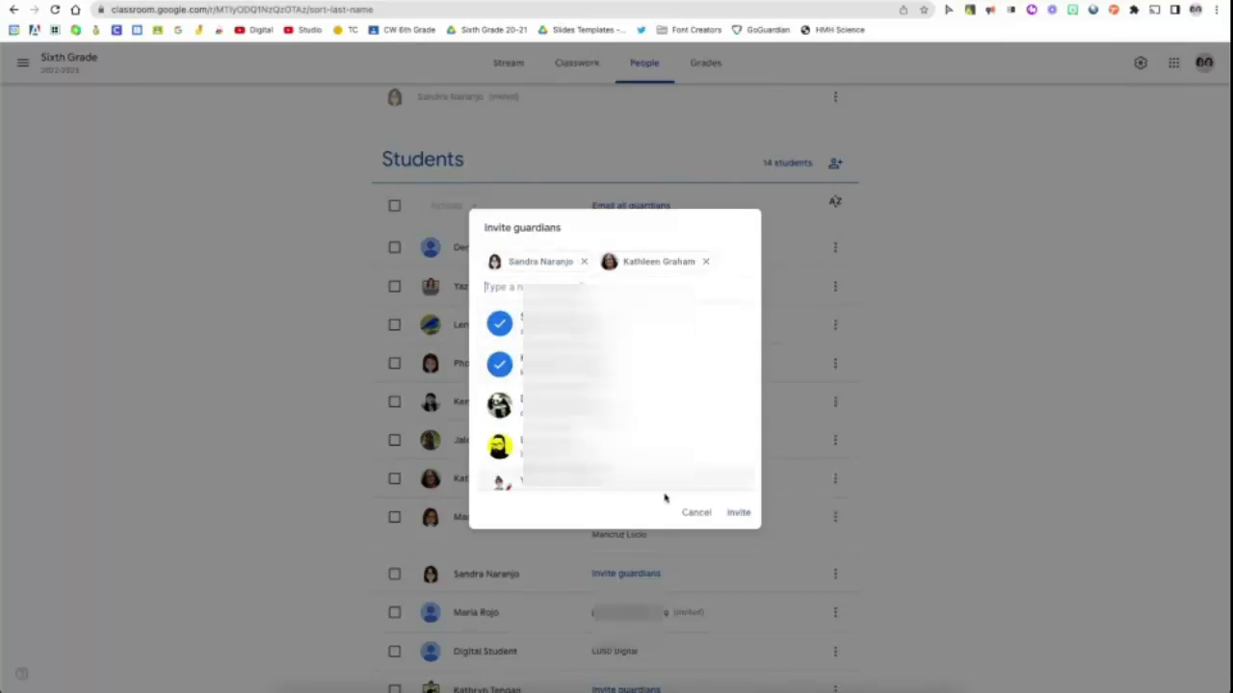
left_click(736, 512)
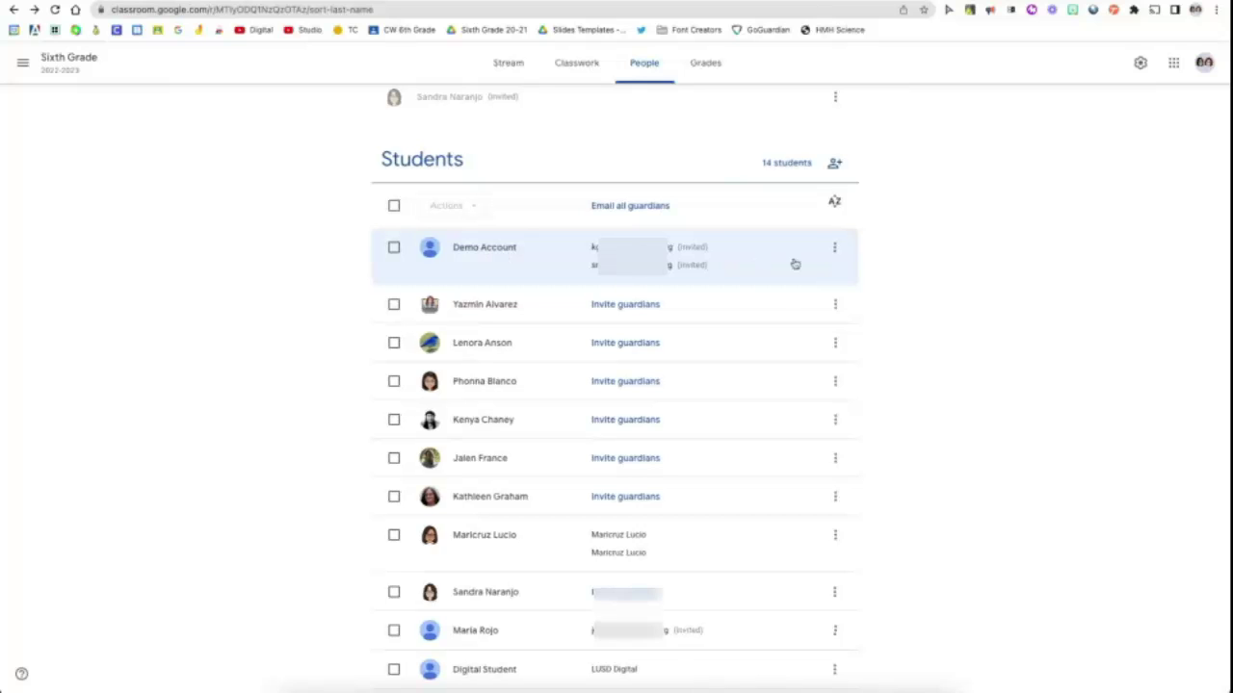
left_click(834, 249)
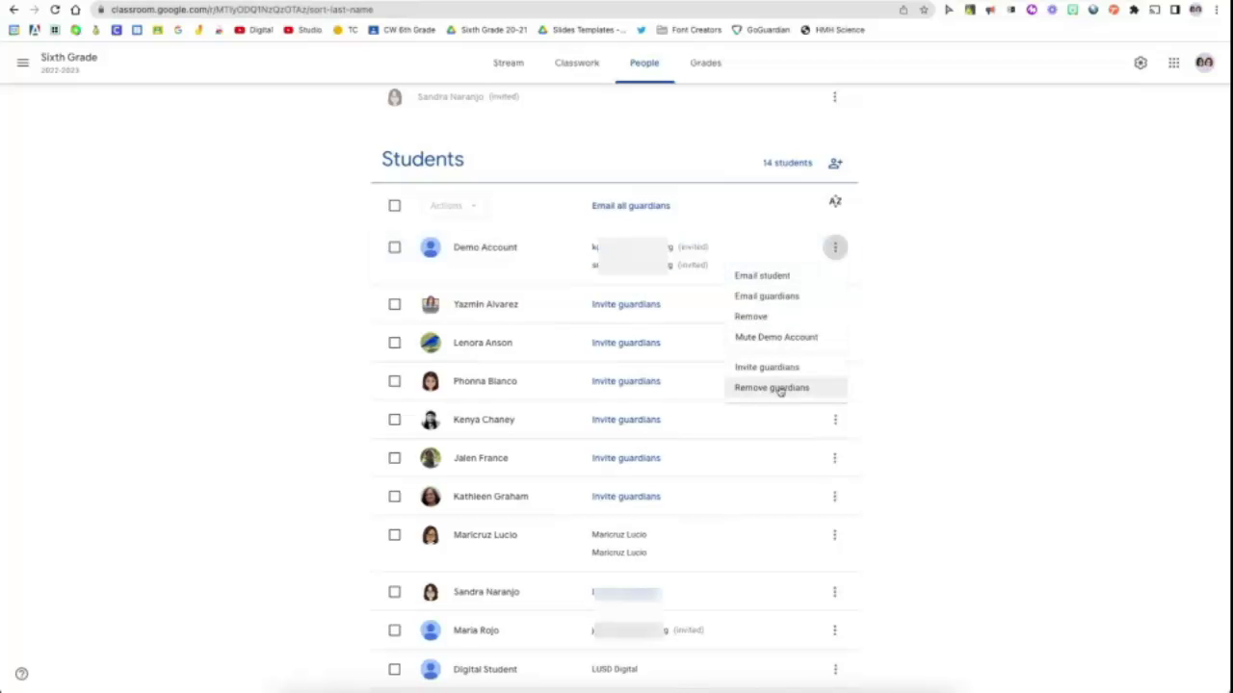
left_click(916, 325)
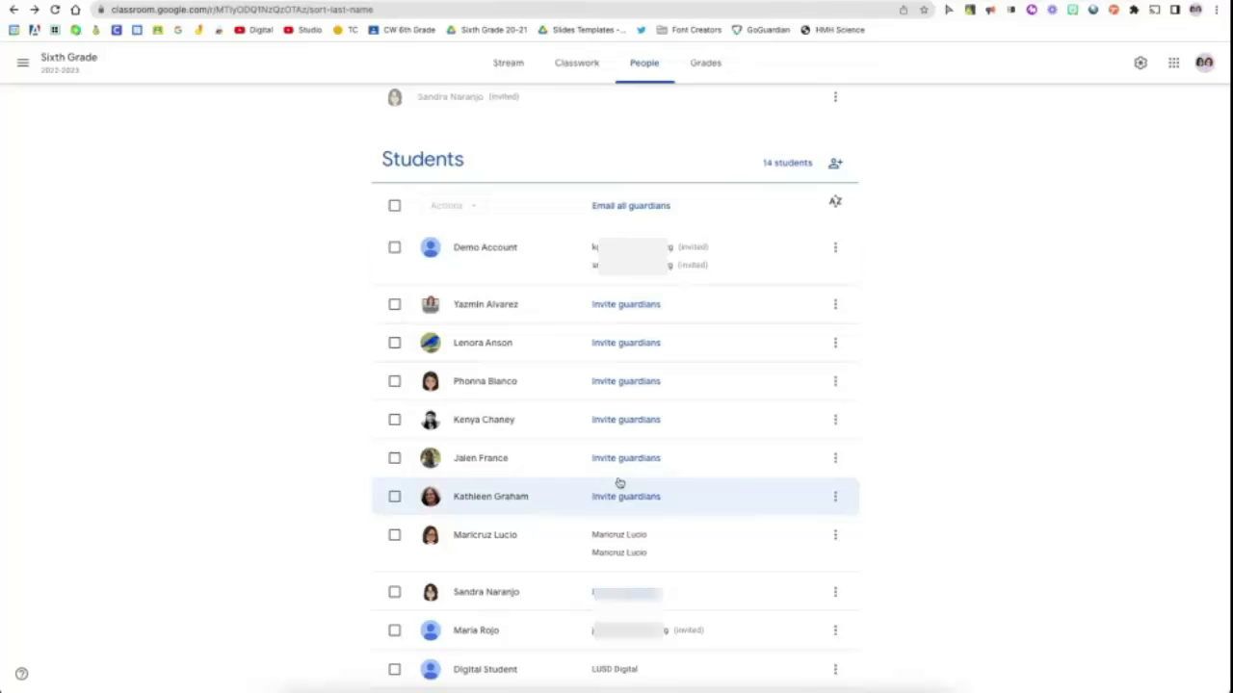
Start an email to all guardians, check its Bcc recipients, subject and body, and discard the draft
left_click(630, 206)
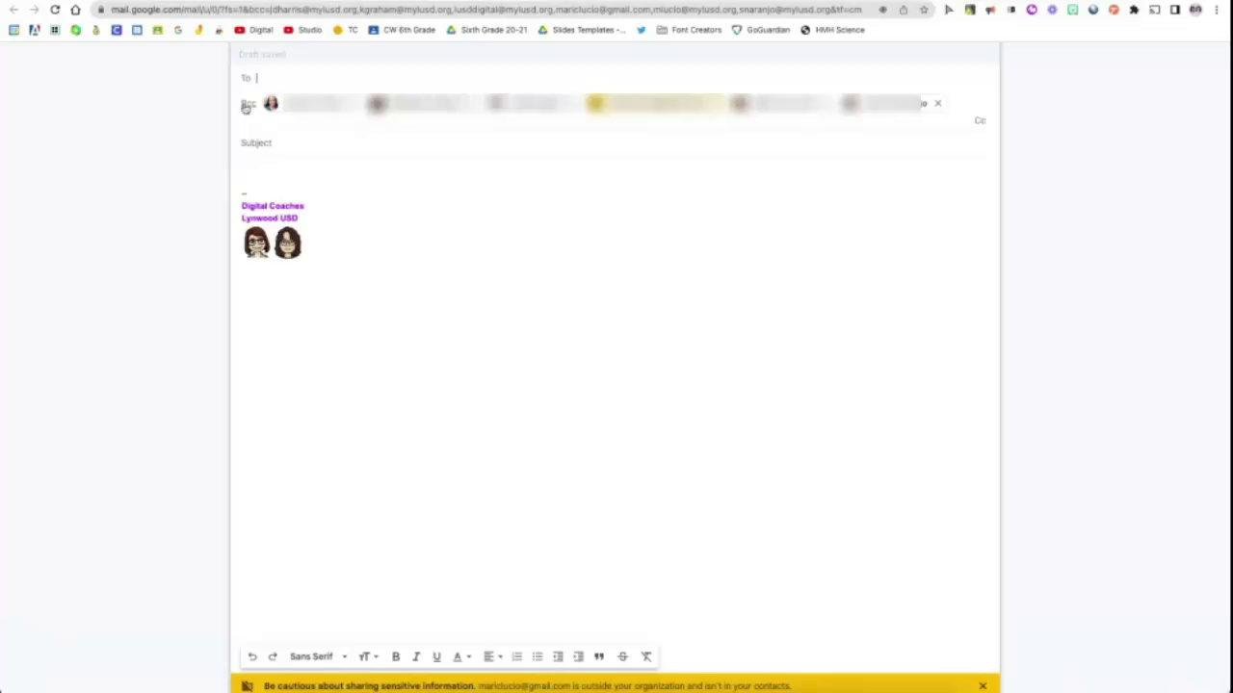
left_click(278, 141)
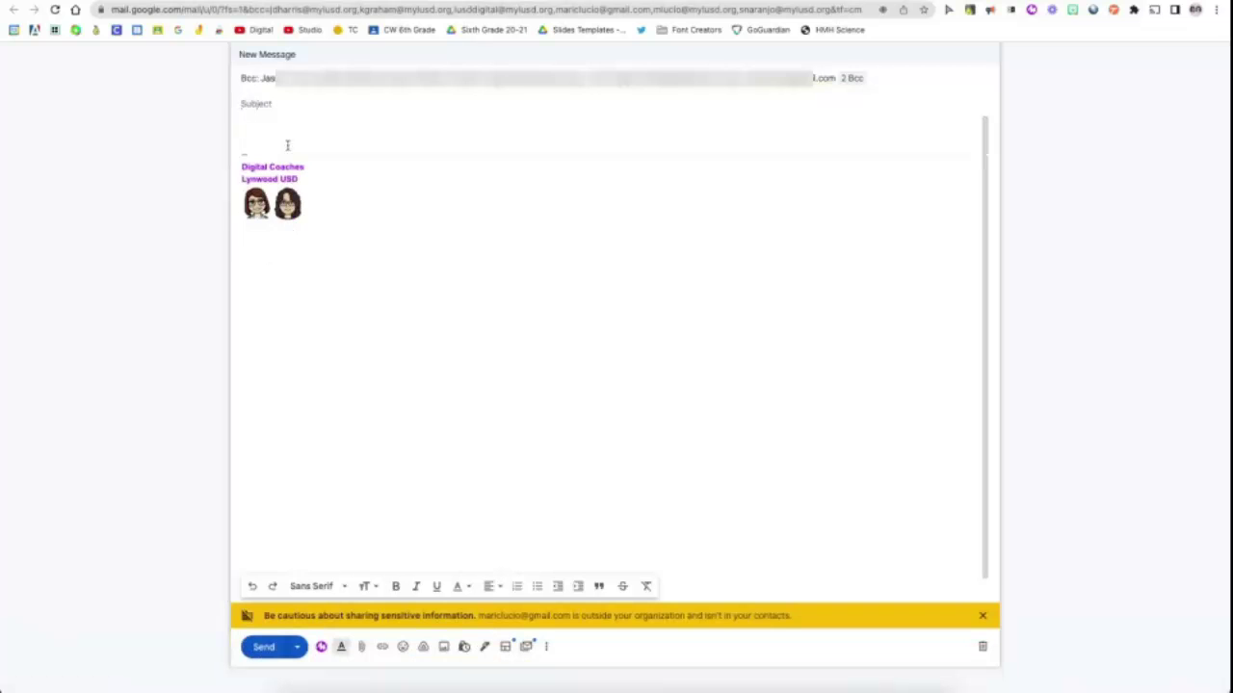
left_click(293, 135)
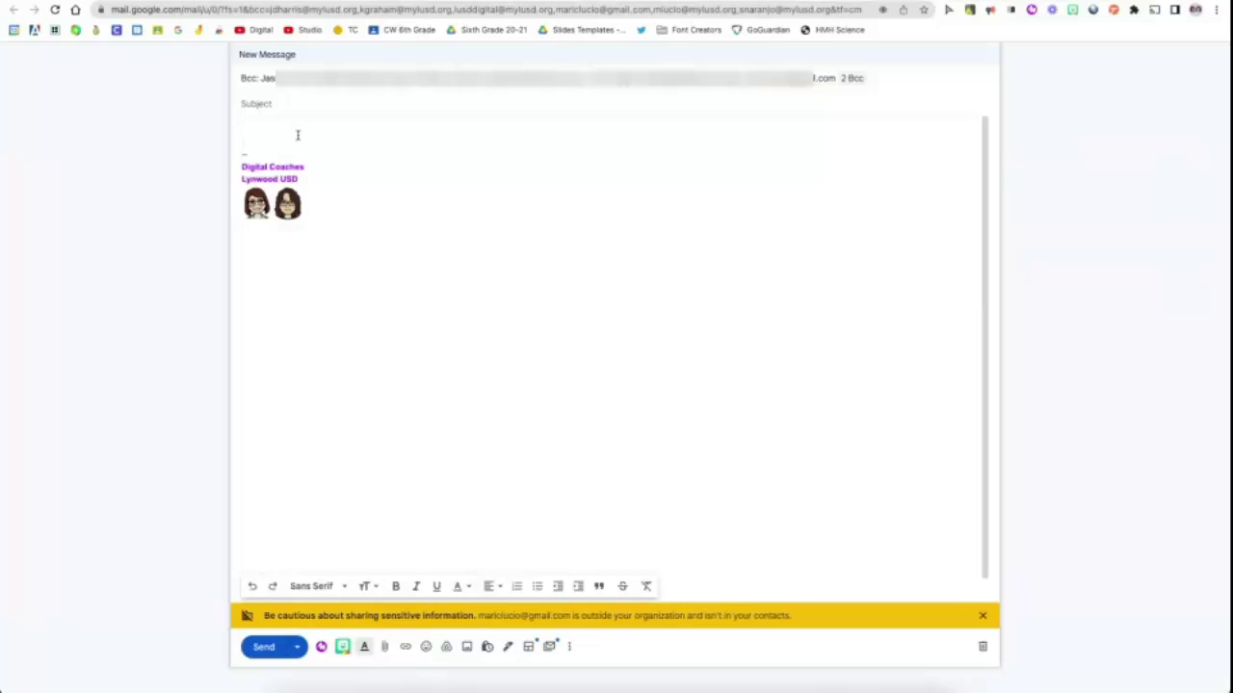
left_click(983, 647)
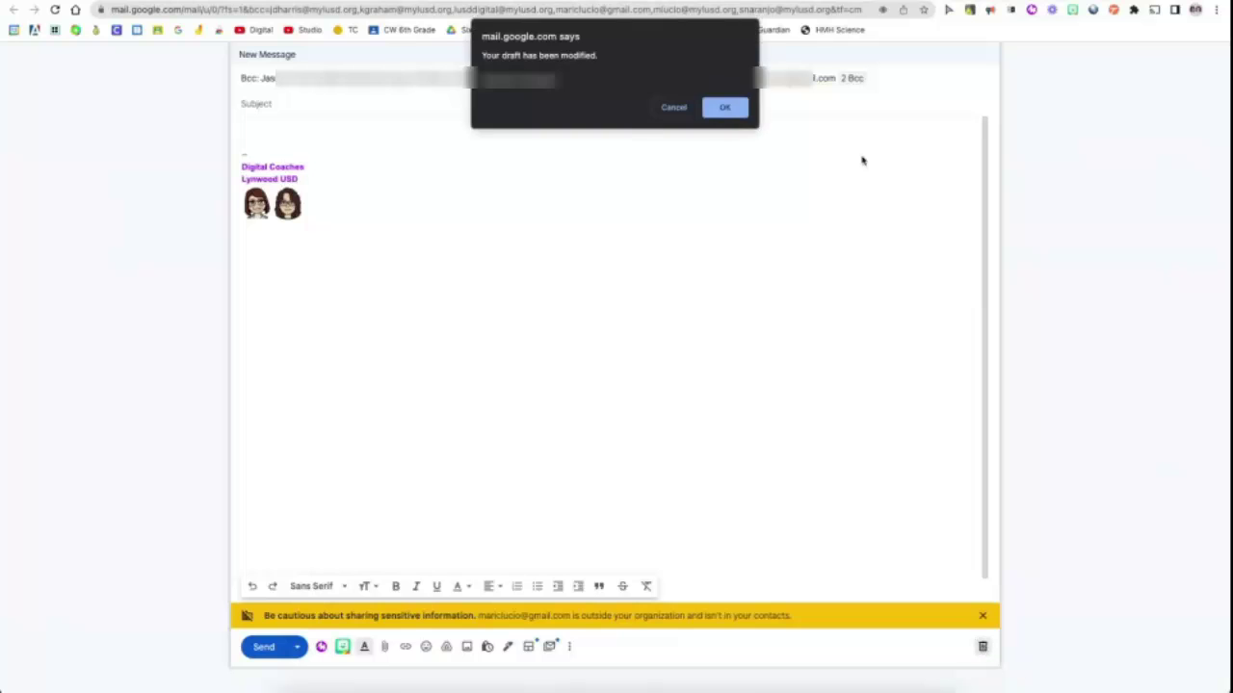
left_click(723, 109)
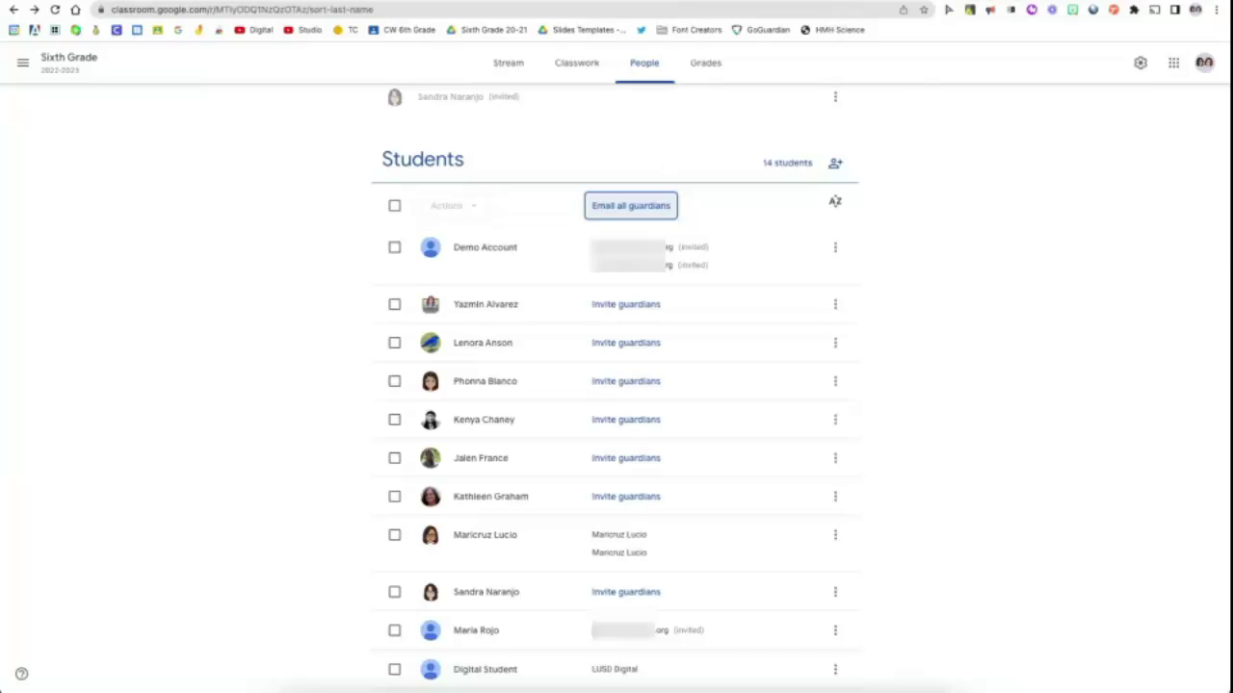
Open the general Classroom settings, go to the notification options, and turn email notifications off and back on
left_click(24, 66)
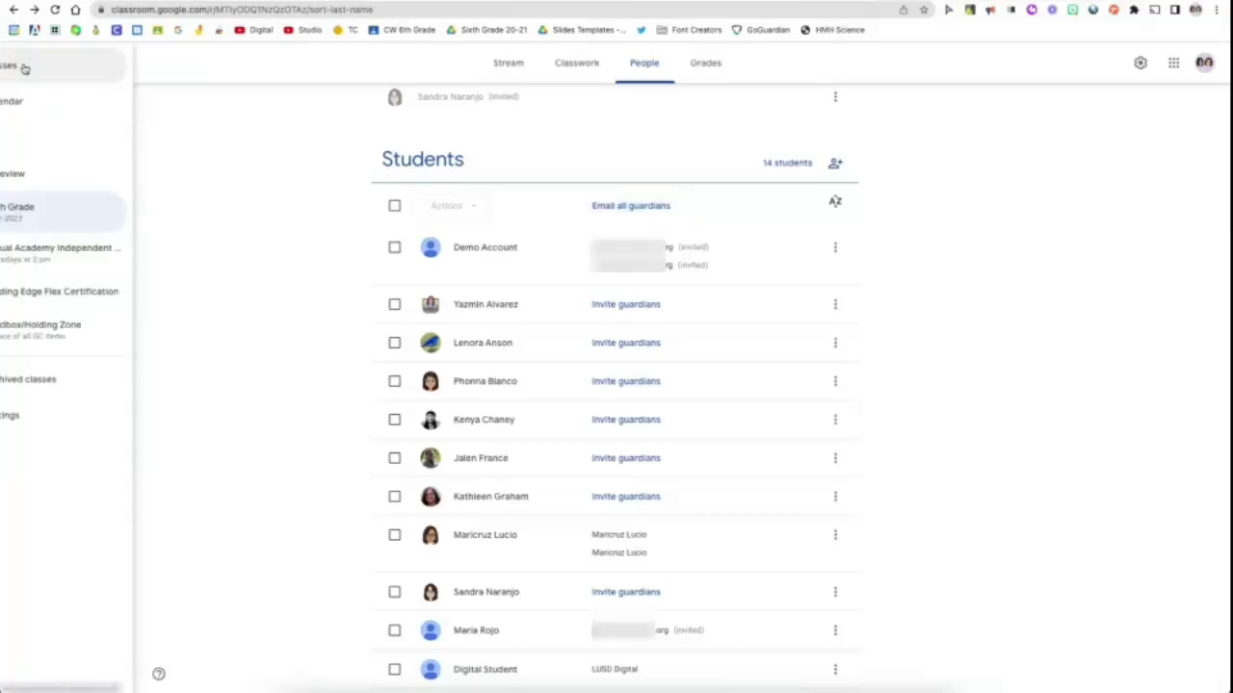
left_click(63, 415)
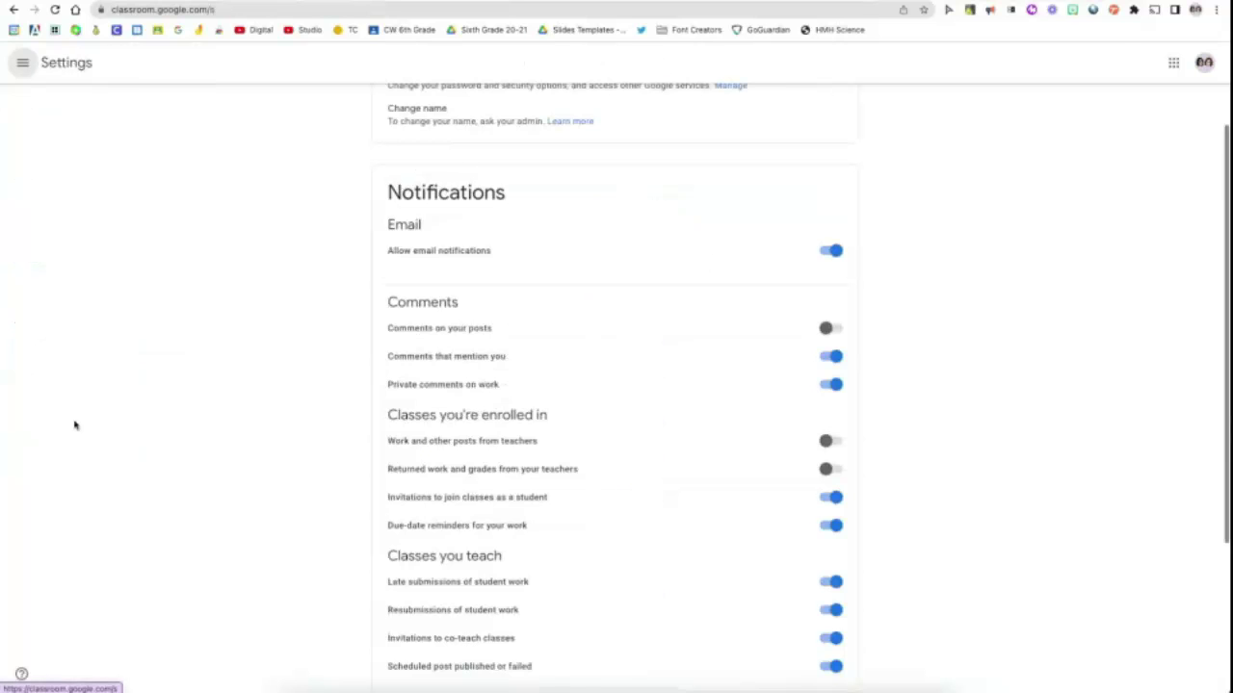
scroll(394, 309, "up", 2)
scroll(395, 308, "down", 3)
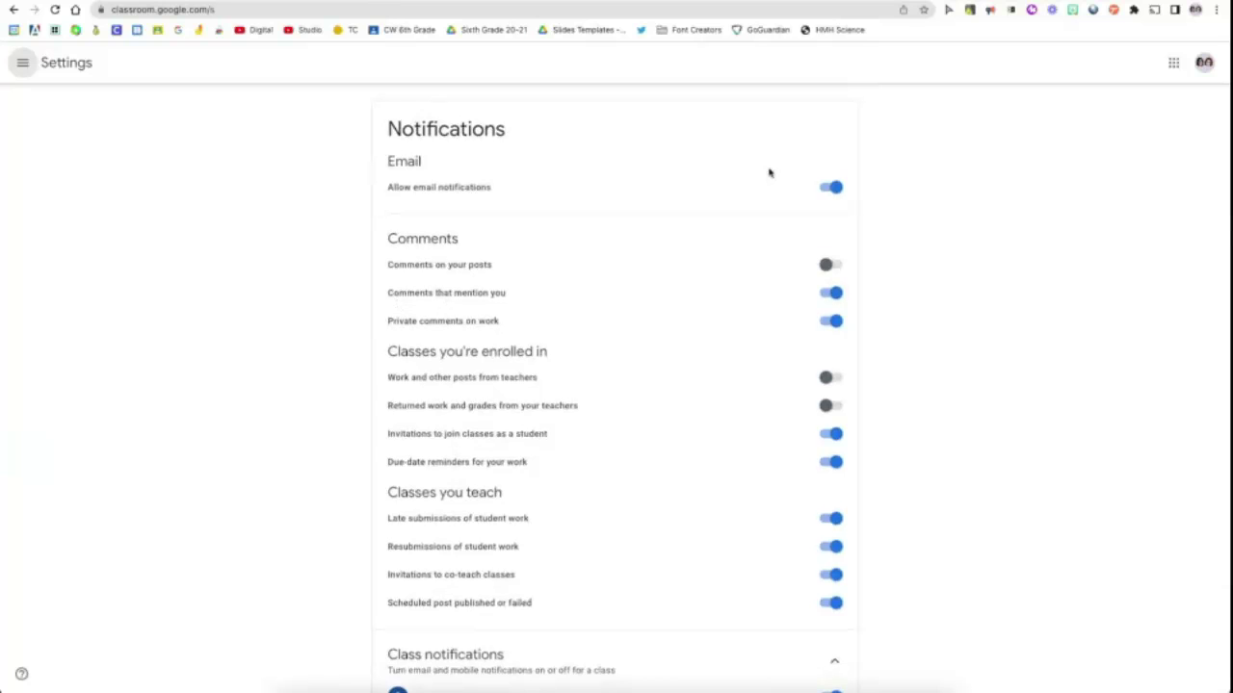
left_click(824, 191)
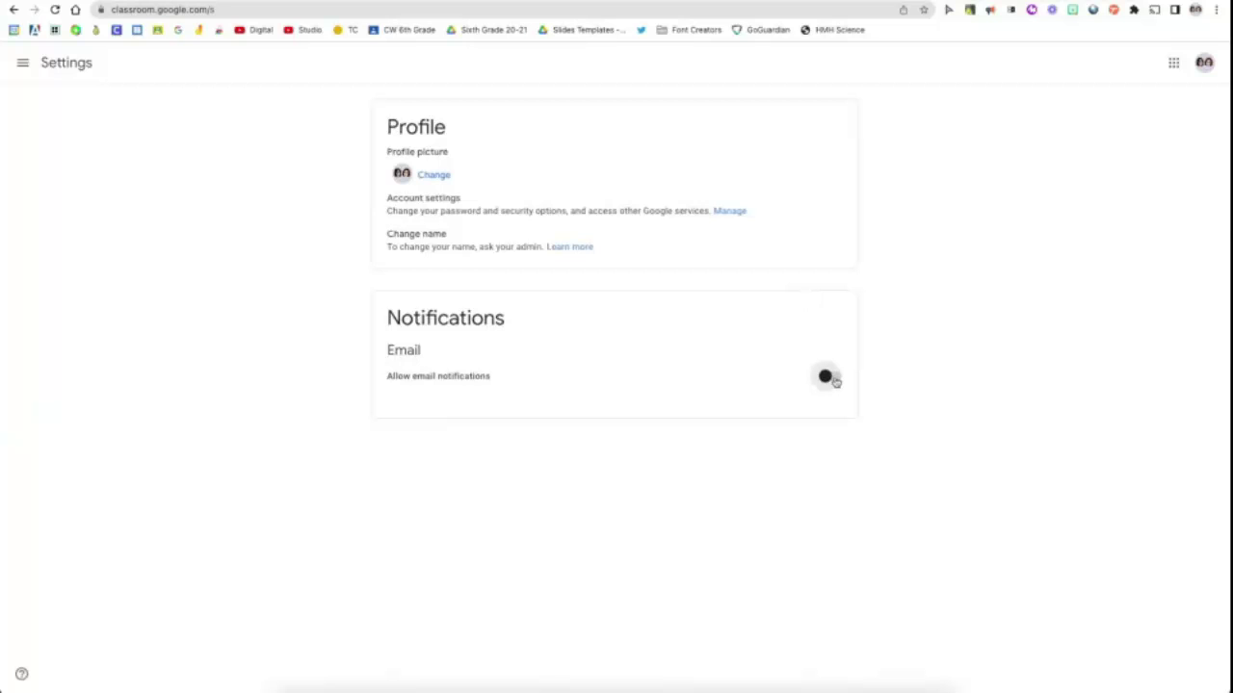
left_click(833, 379)
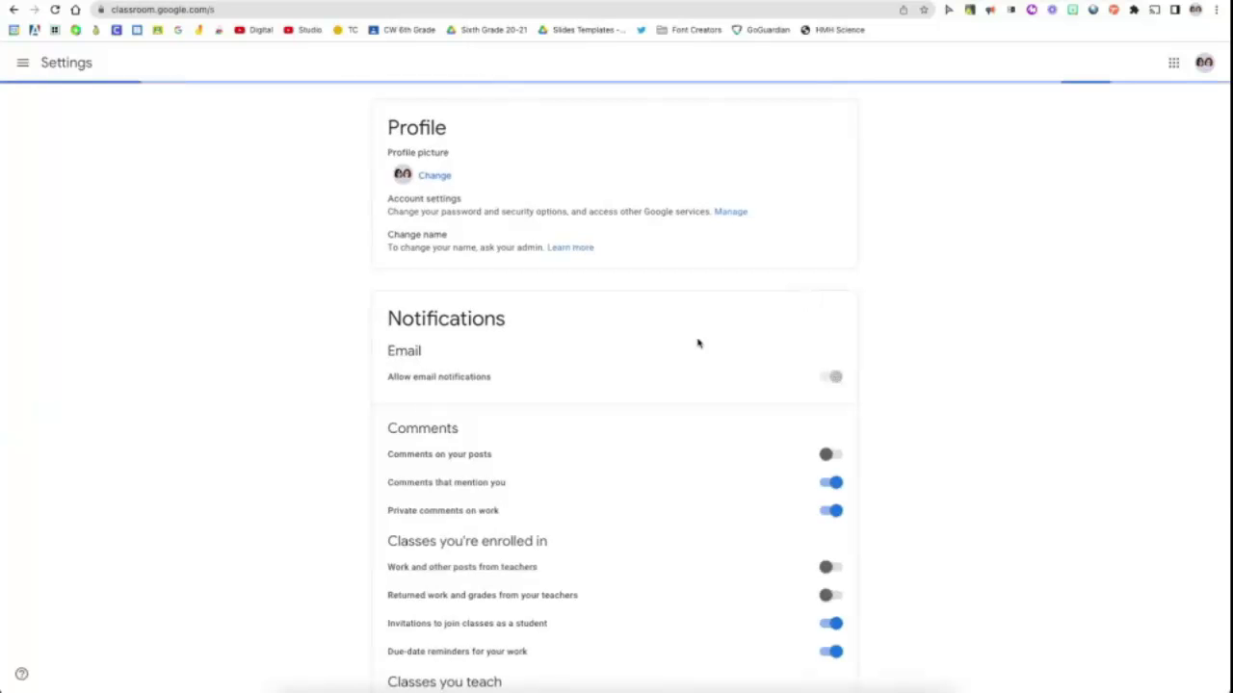
Examine the notification options for comments and for classes you're enrolled in
scroll(698, 343, "down", 1)
scroll(782, 276, "down", 2)
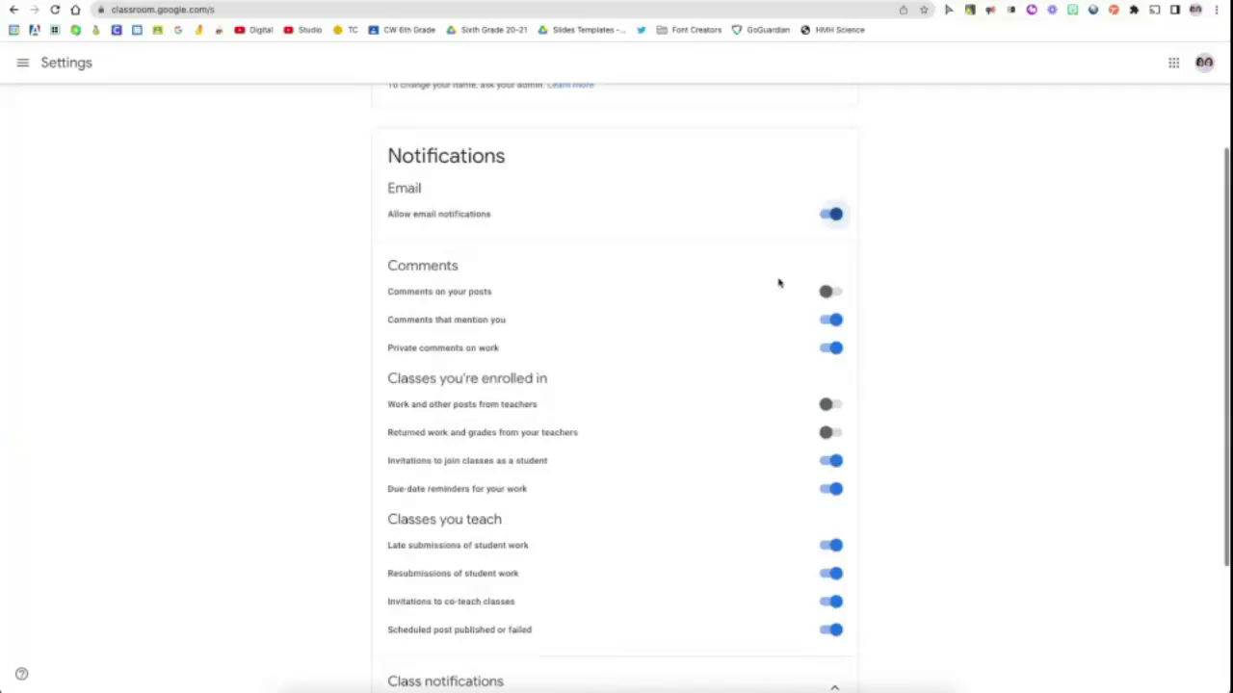
left_click_drag(390, 268, 457, 267)
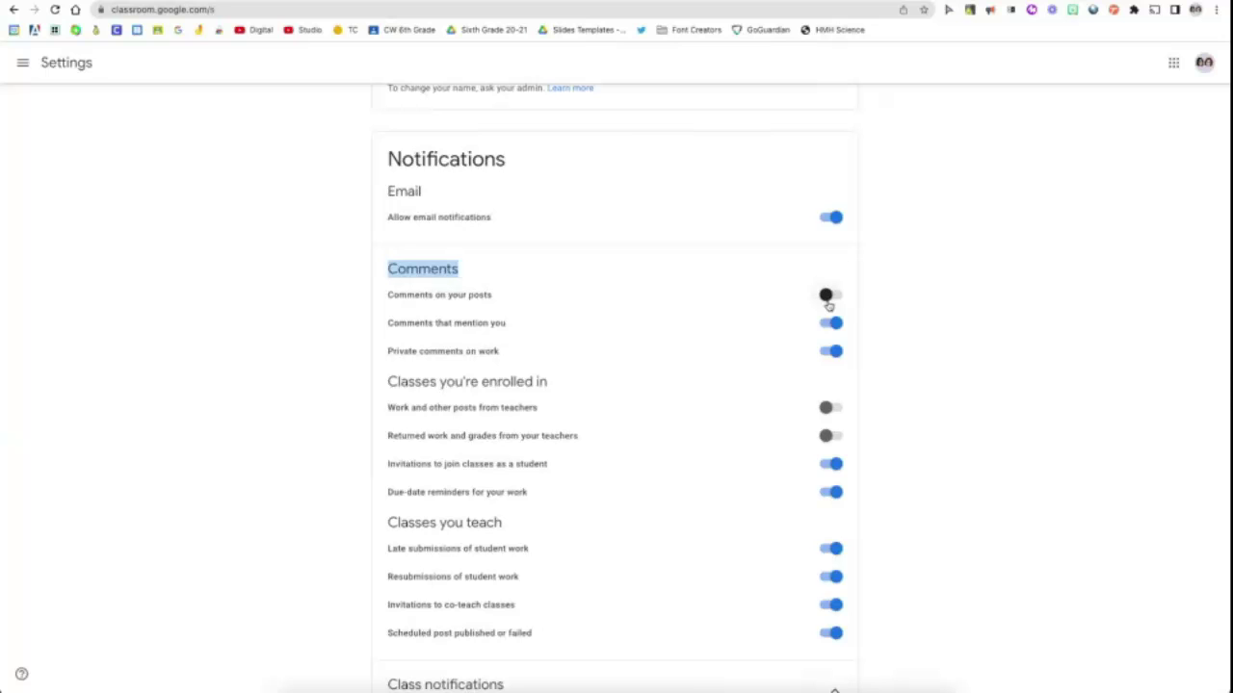
scroll(829, 305, "up", 1)
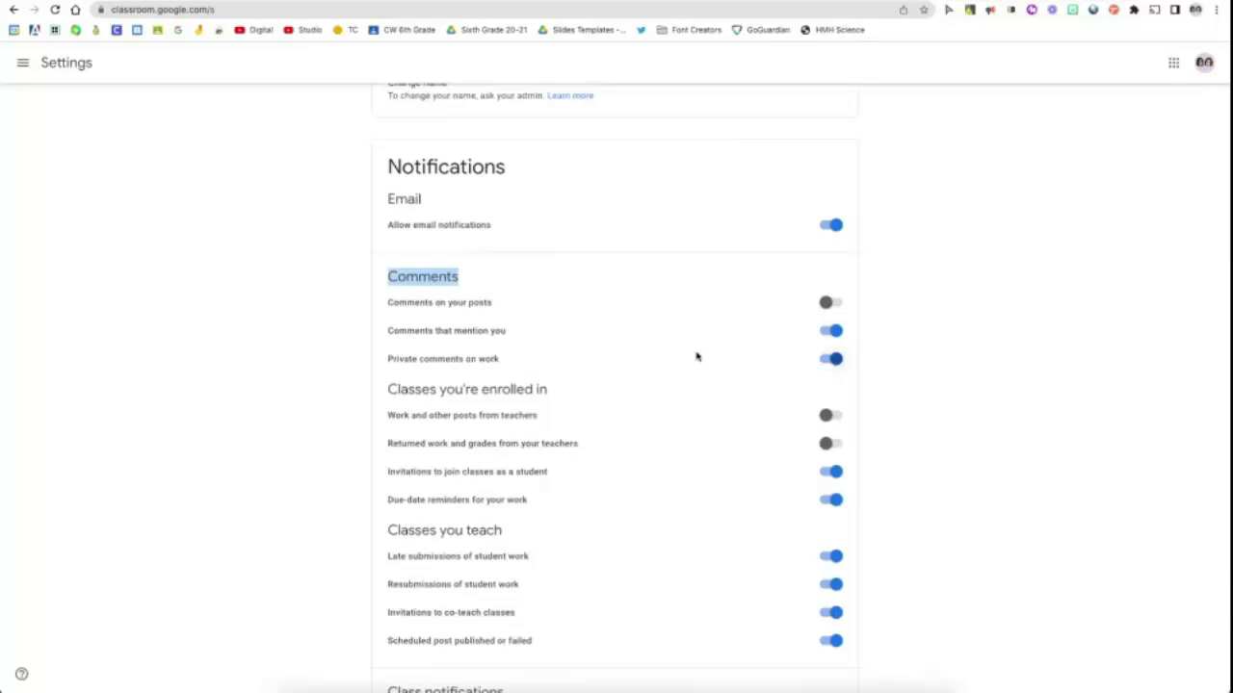
scroll(697, 357, "down", 1)
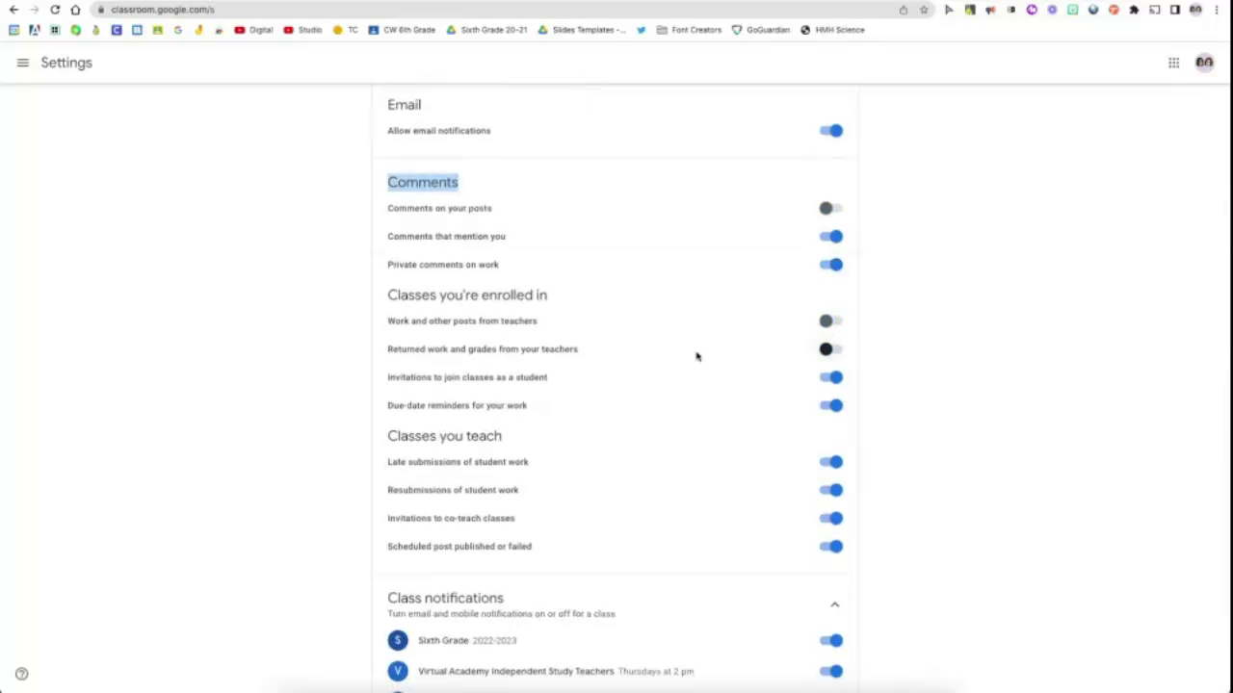
scroll(697, 356, "down", 1)
left_click_drag(385, 205, 585, 224)
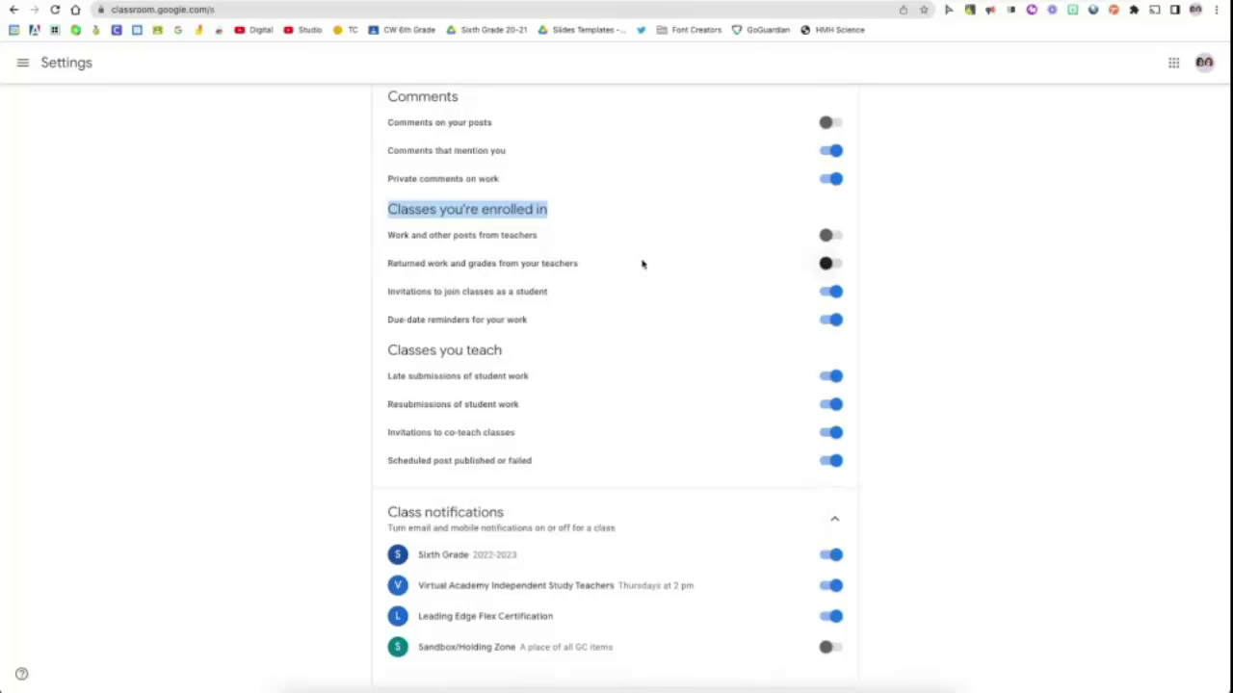
Turn off notifications for due-date reminders and invitations to join classes as a student, and review the options for classes you teach
left_click(829, 324)
left_click(826, 291)
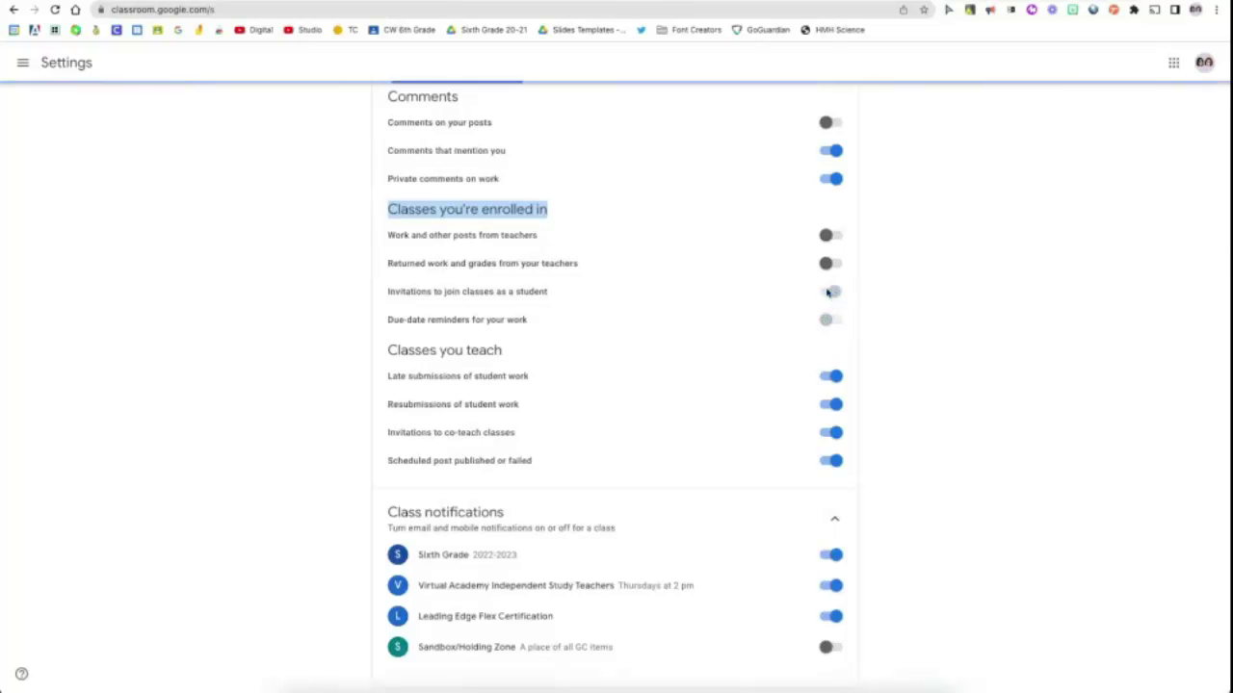
scroll(626, 308, "down", 1)
left_click_drag(387, 322, 514, 333)
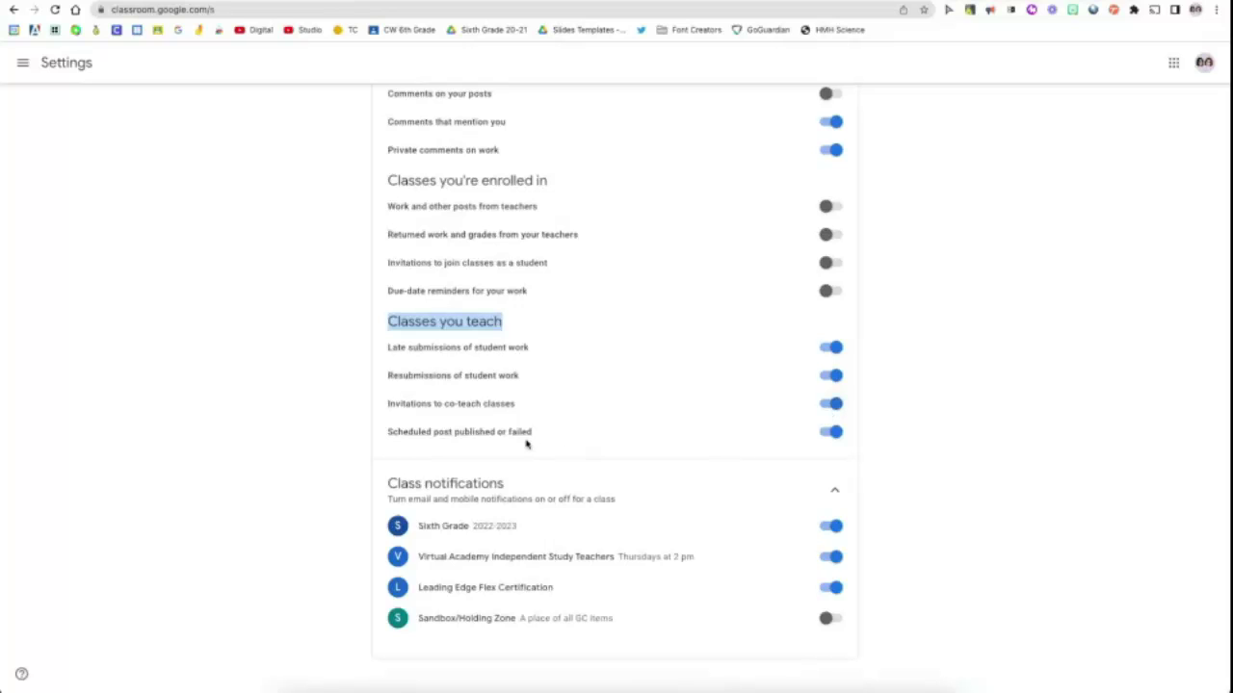
left_click_drag(508, 433, 537, 436)
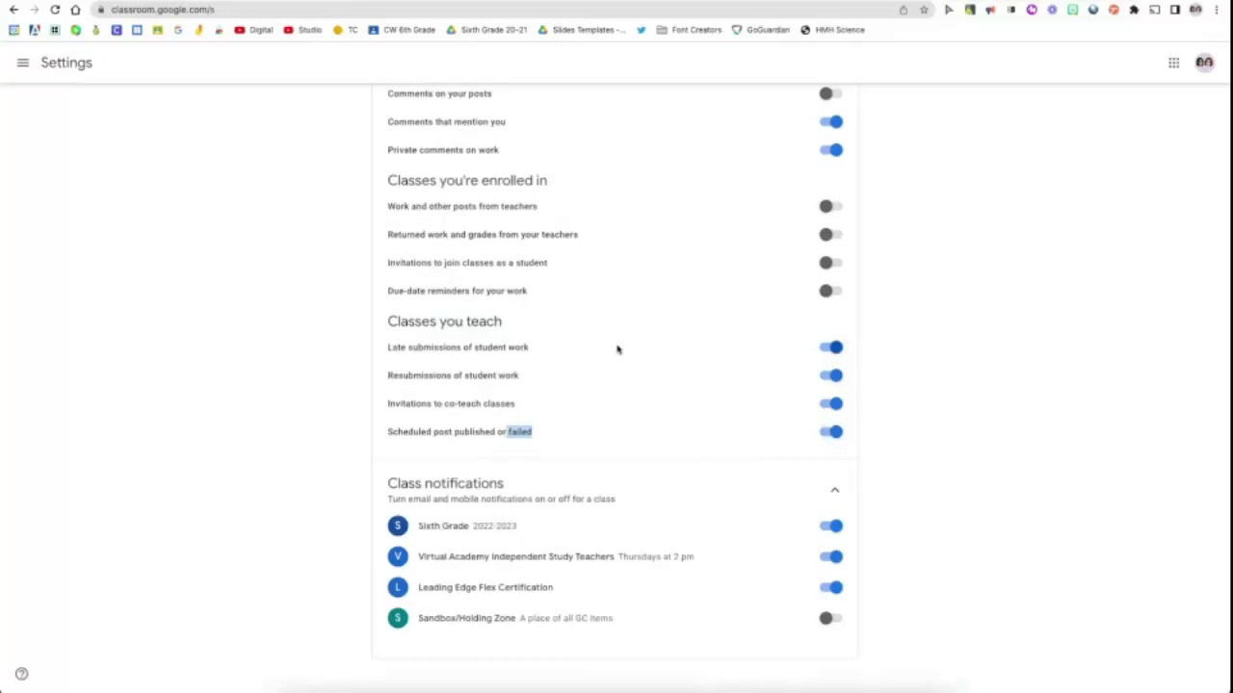
Turn off the class notifications for Leading Edge Flex Certification
left_click(830, 492)
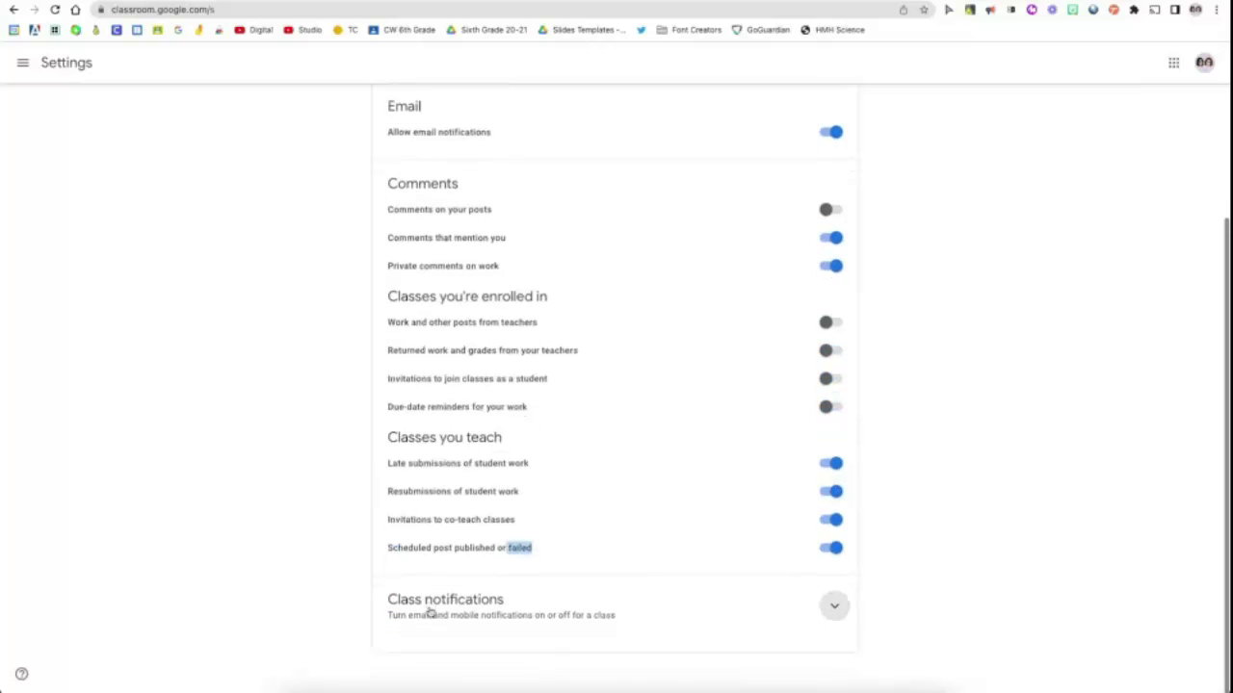
left_click(833, 613)
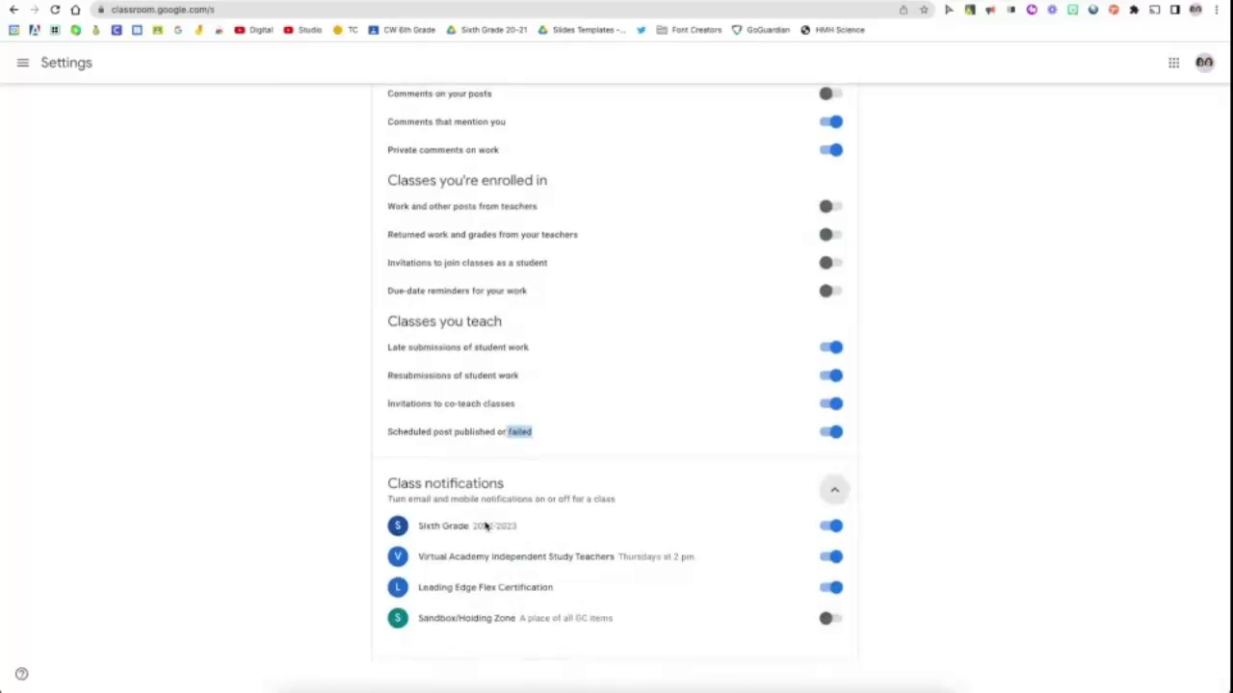
left_click(831, 588)
left_click(832, 588)
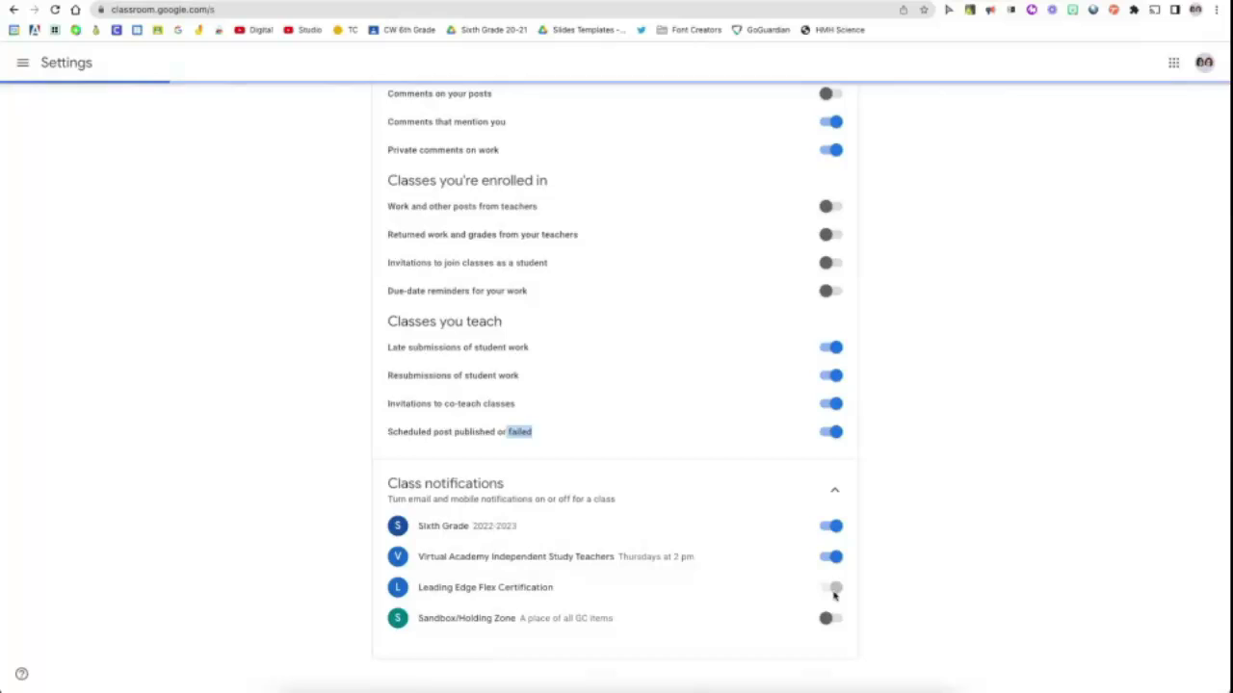
left_click(835, 593)
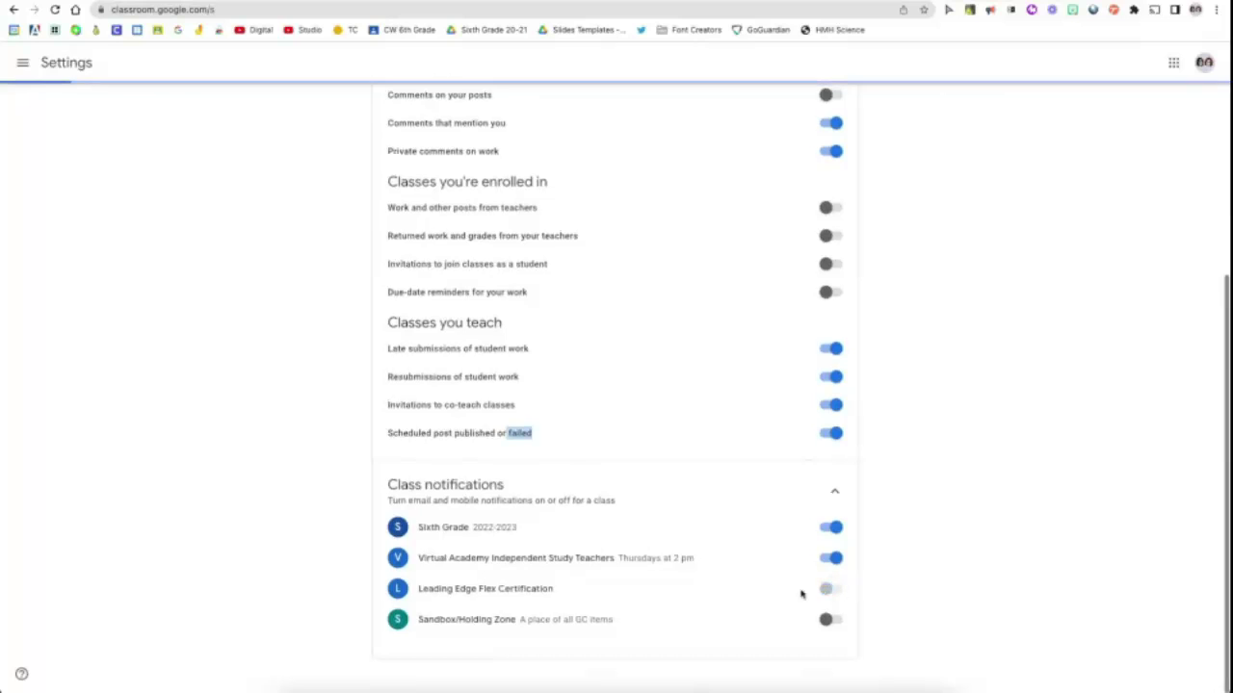
left_click_drag(421, 588, 796, 594)
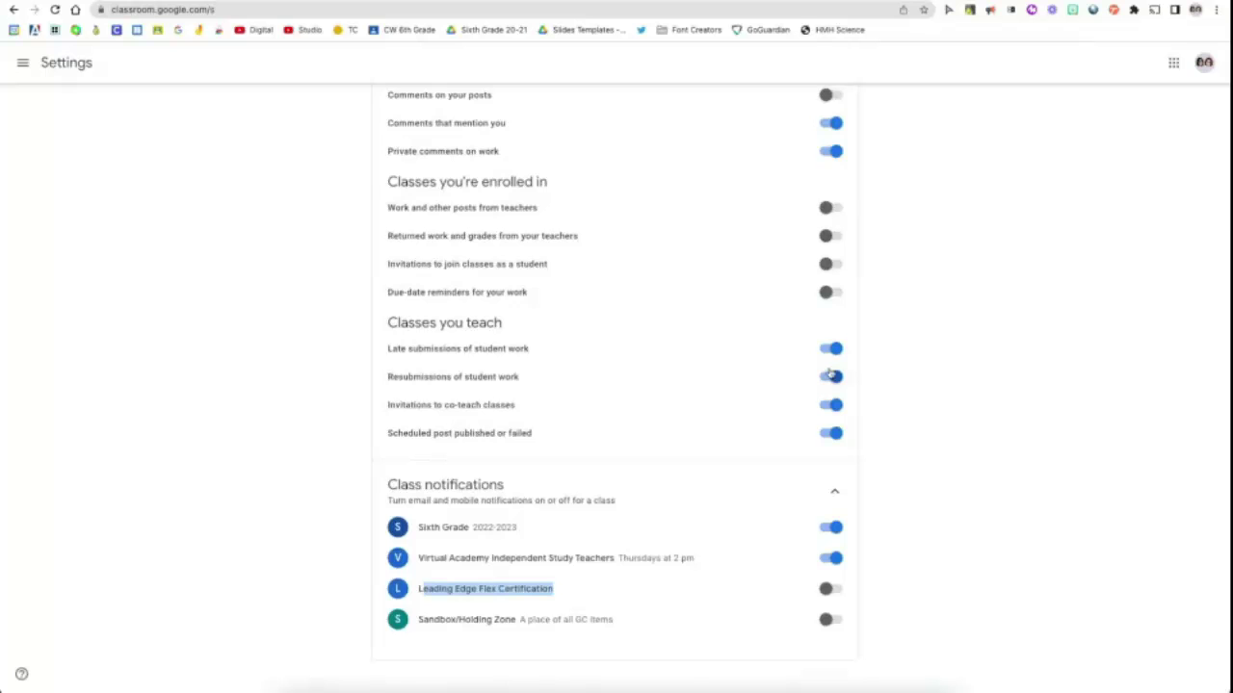
scroll(834, 341, "up", 2)
scroll(834, 339, "down", 2)
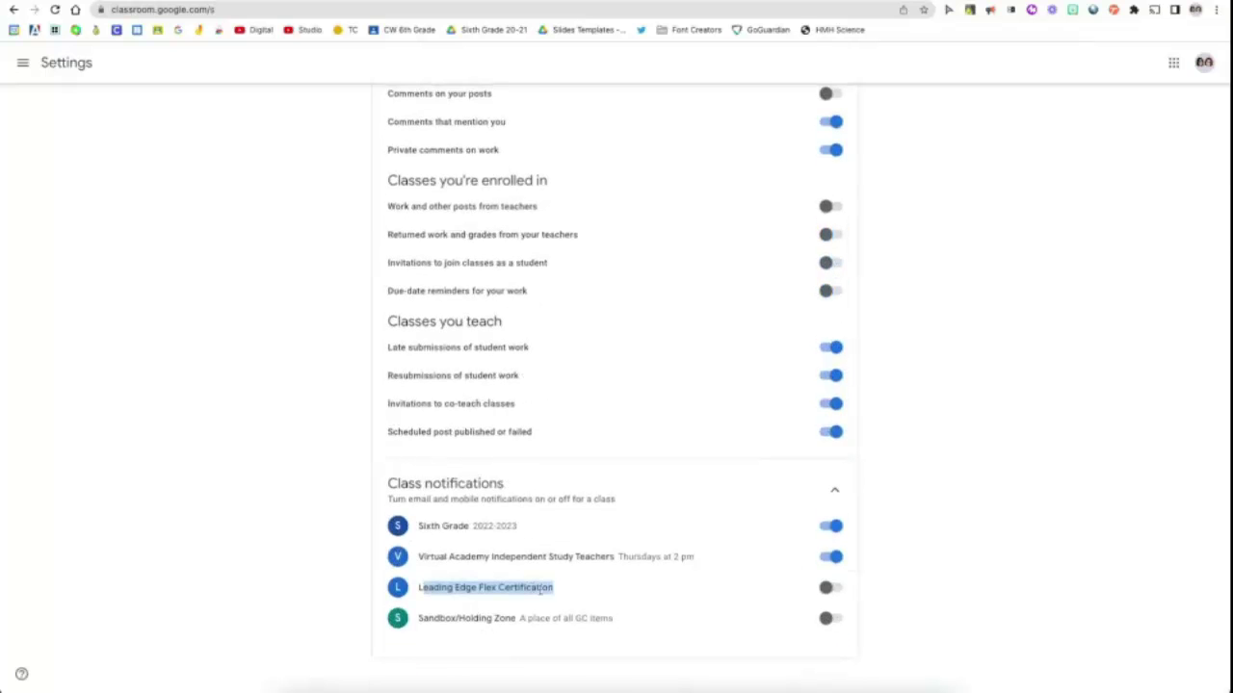
left_click(594, 569)
scroll(594, 570, "up", 2)
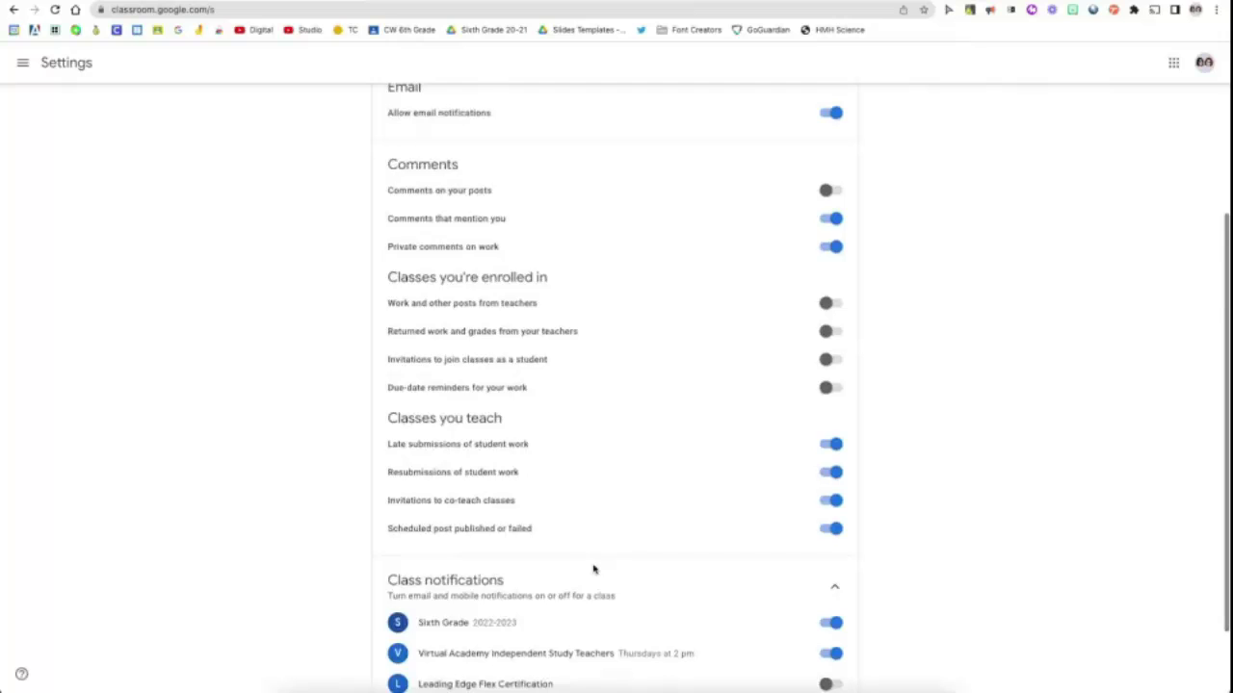
scroll(593, 569, "up", 2)
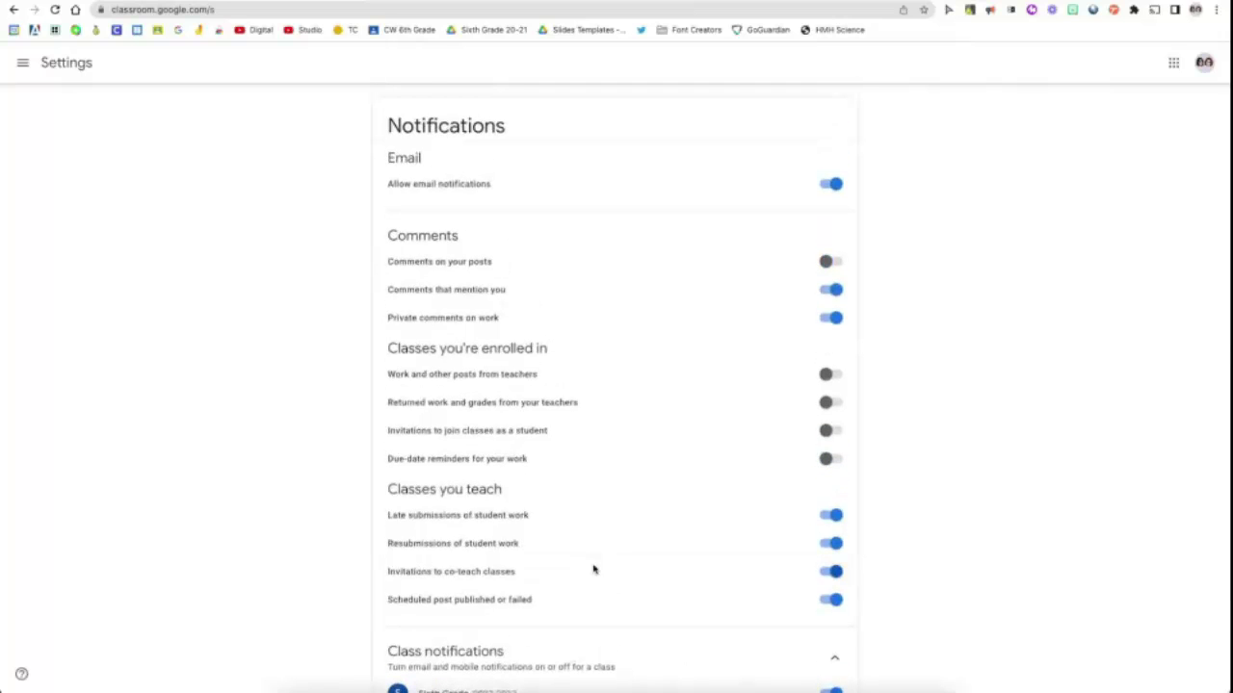
Return to the classes overview and reorder the cards: Sixth Grade, Leading Edge Flex Certification, Virtual Academy, Sandbox/Holding Zone
left_click(19, 66)
scroll(48, 165, "up", 3)
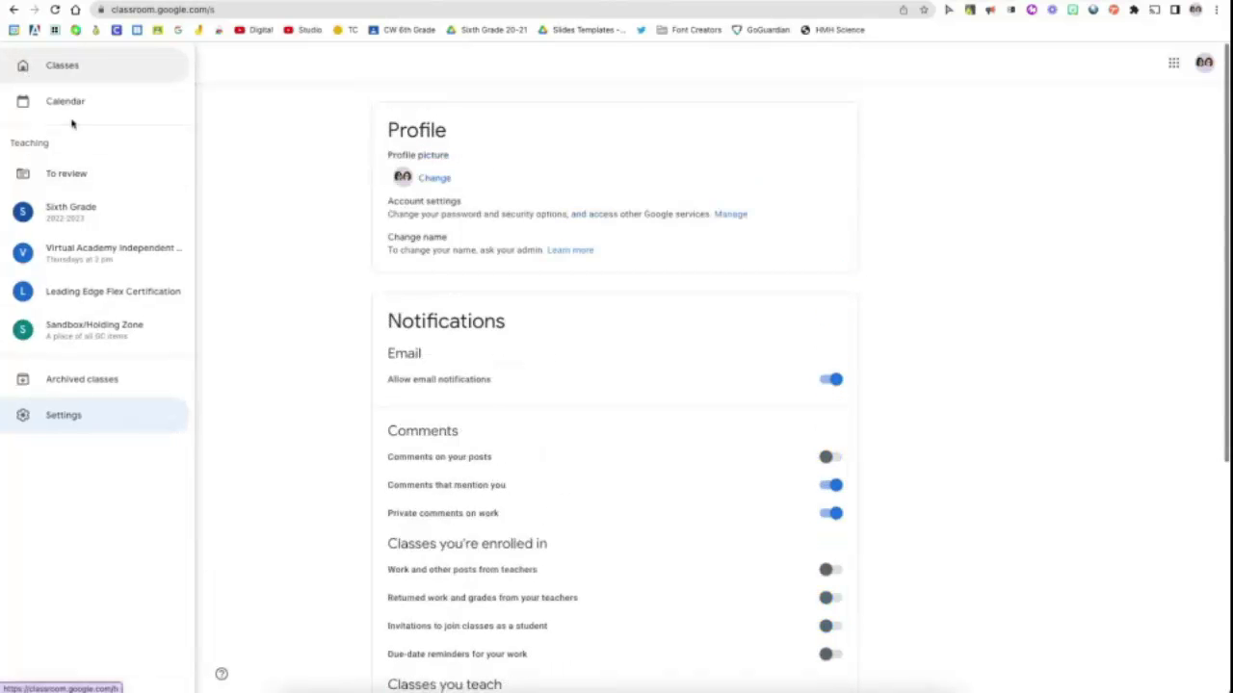
left_click(75, 72)
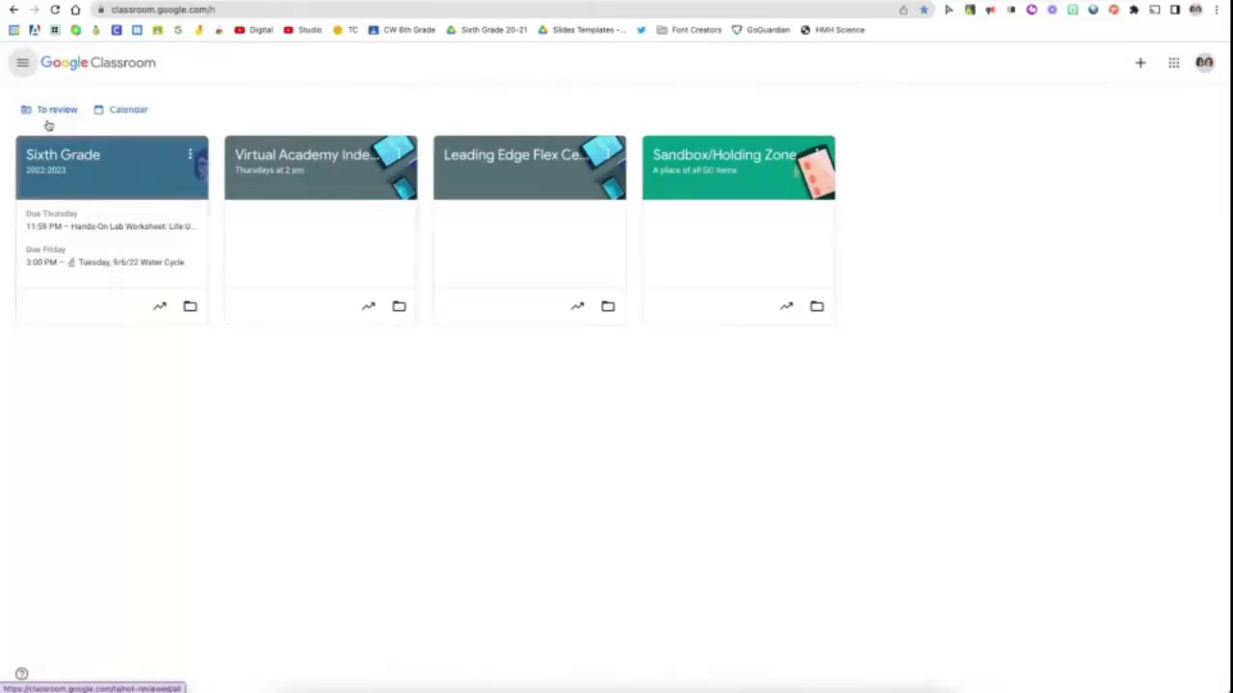
left_click_drag(716, 170, 544, 169)
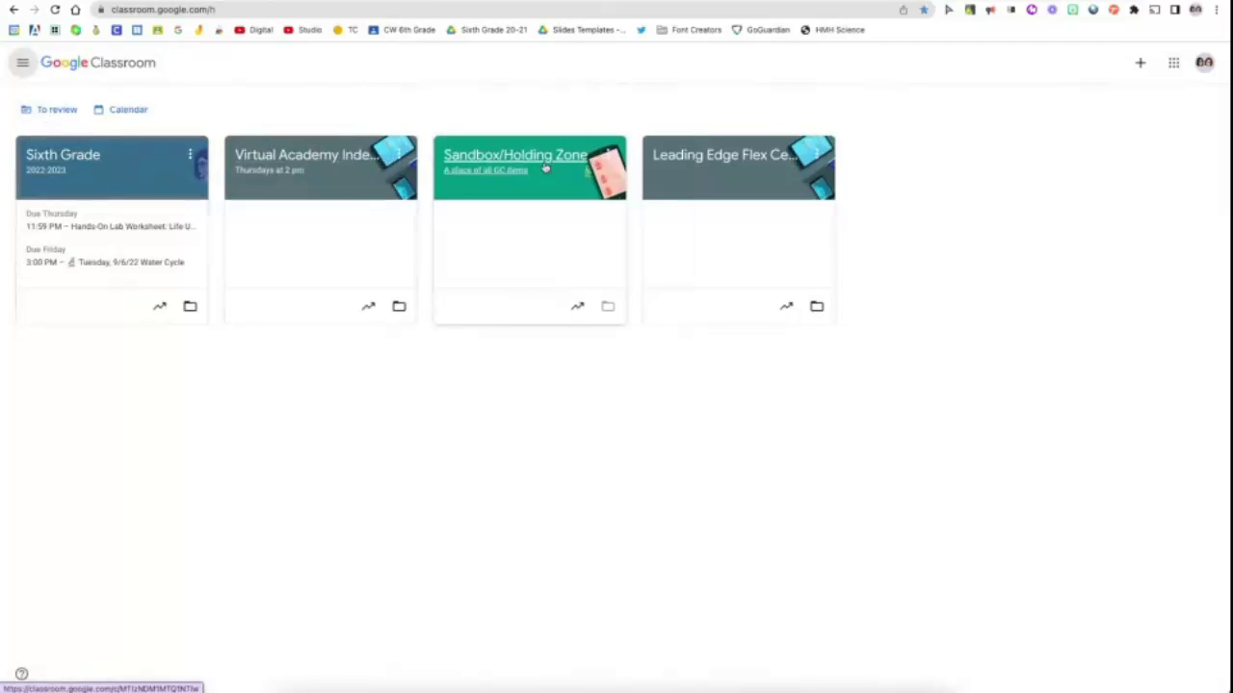
left_click_drag(722, 176, 361, 182)
left_click_drag(78, 170, 139, 176)
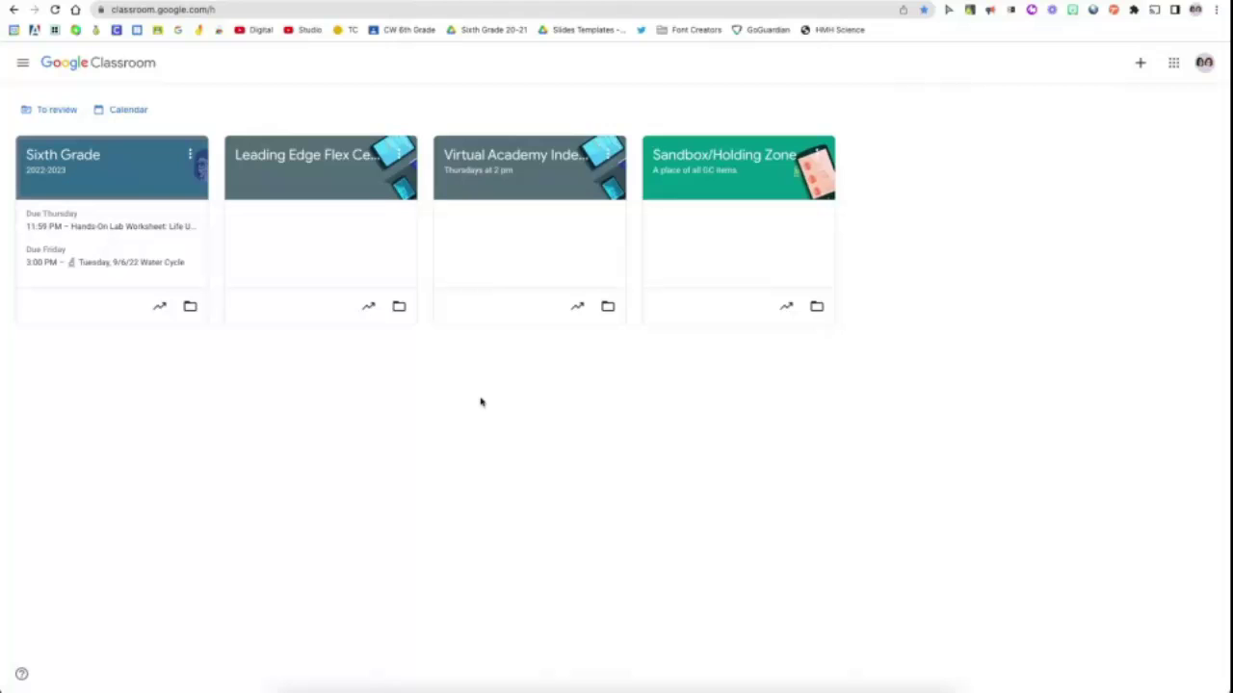
Archive the Sandbox/Holding Zone class
left_click(819, 160)
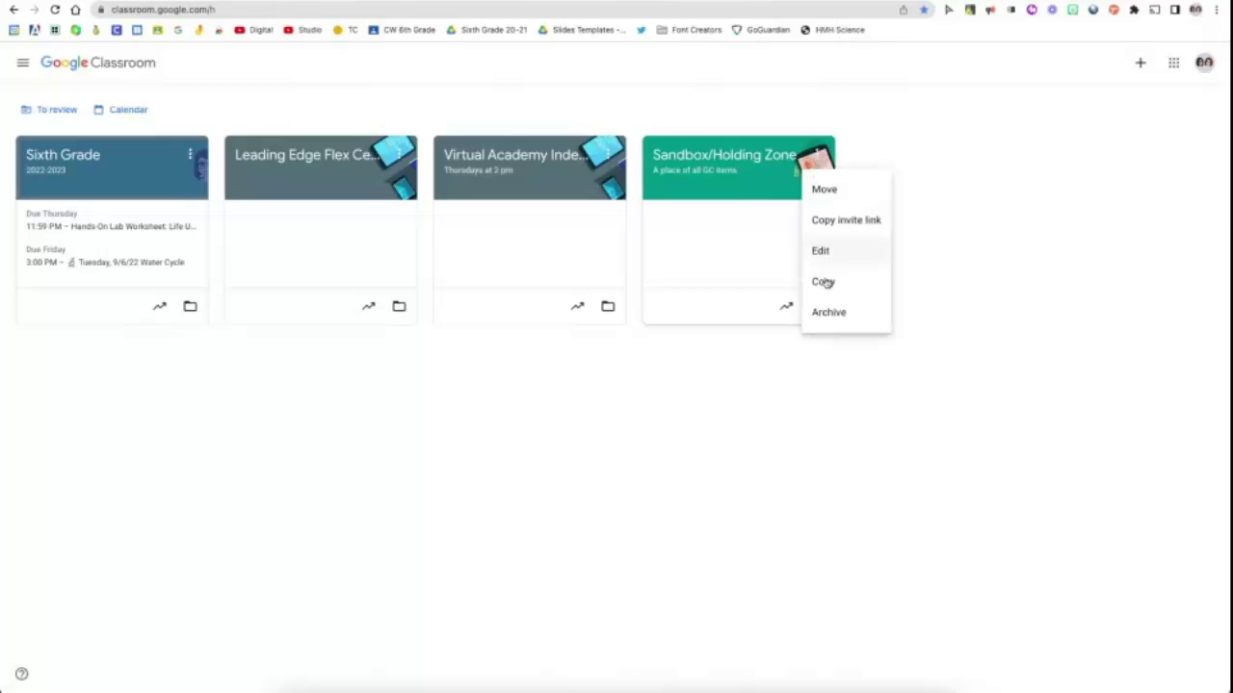
left_click(822, 316)
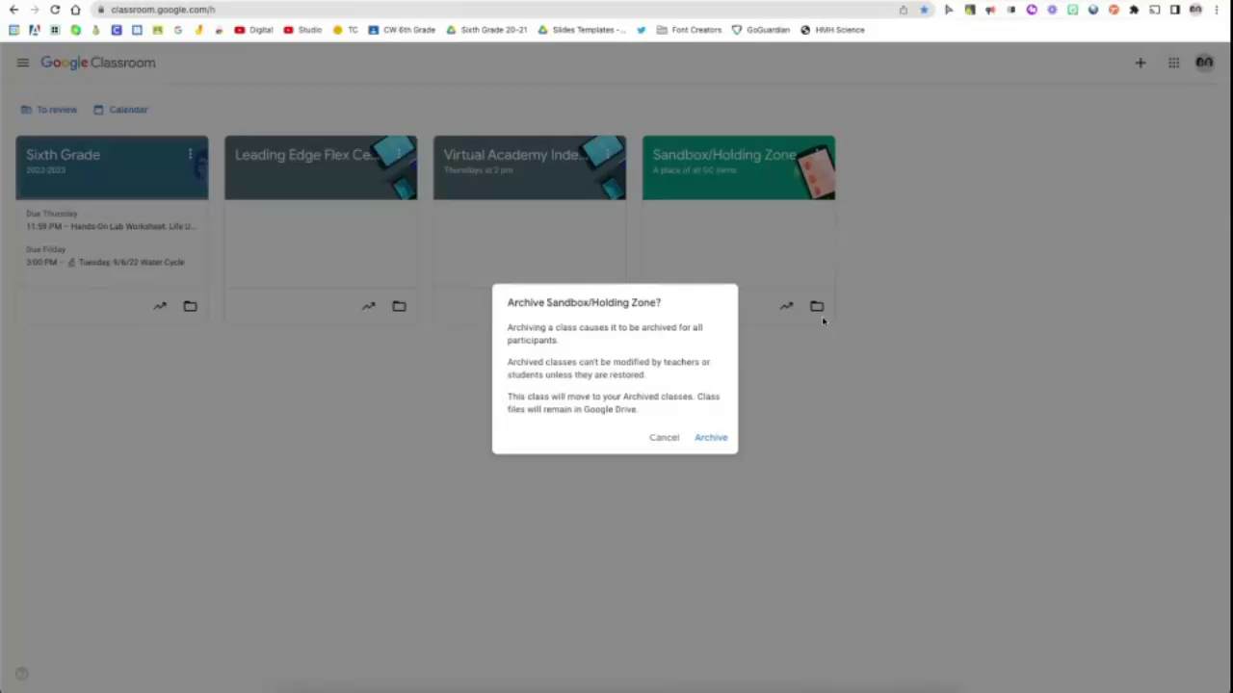
left_click(710, 439)
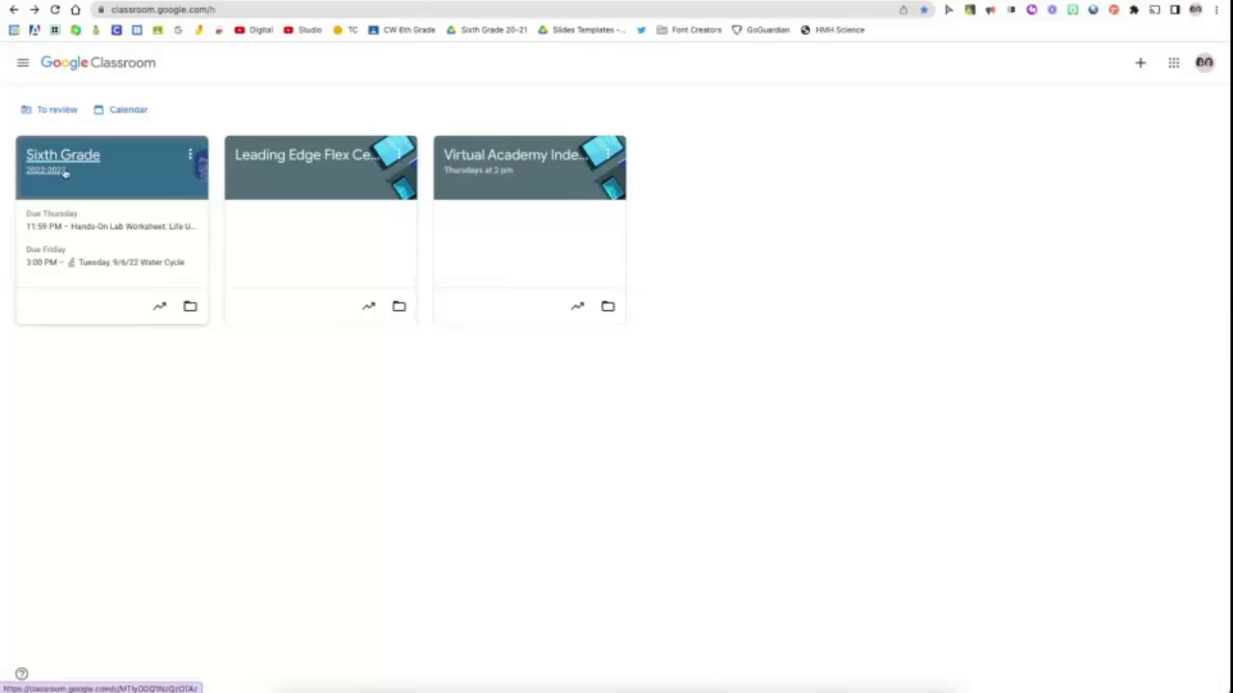
Restore the Sandbox/Holding Zone class from the archived classes and return to the classes overview
left_click(22, 63)
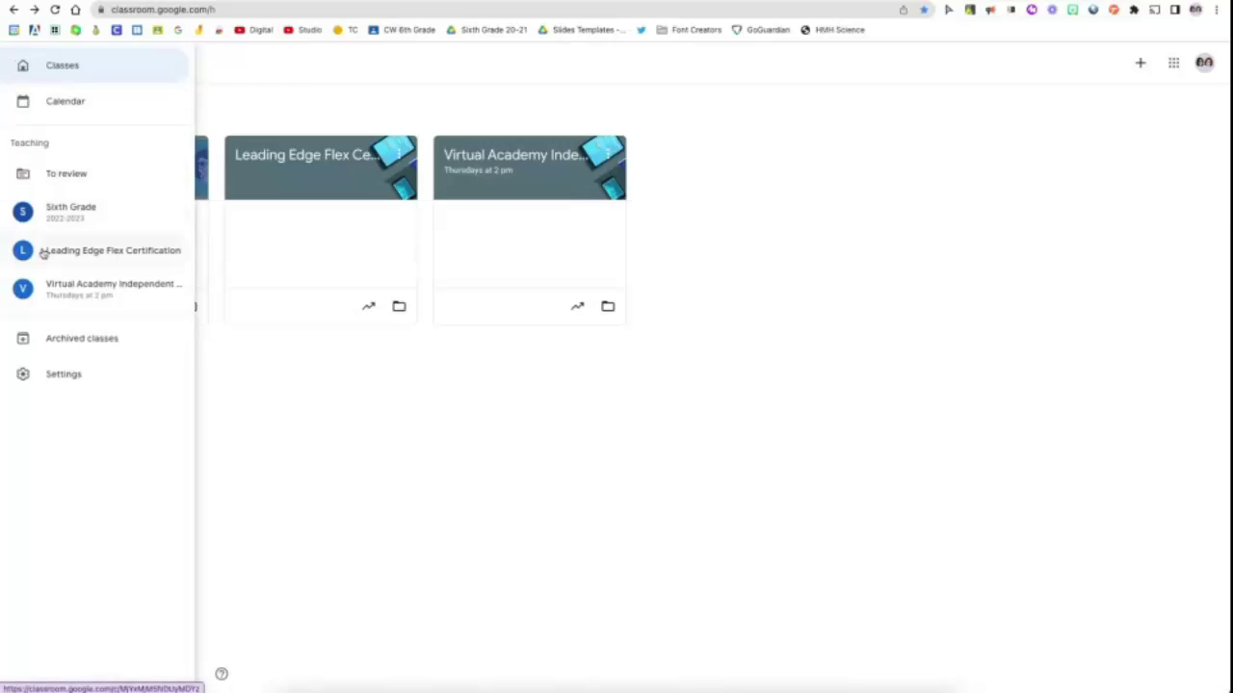
left_click(55, 342)
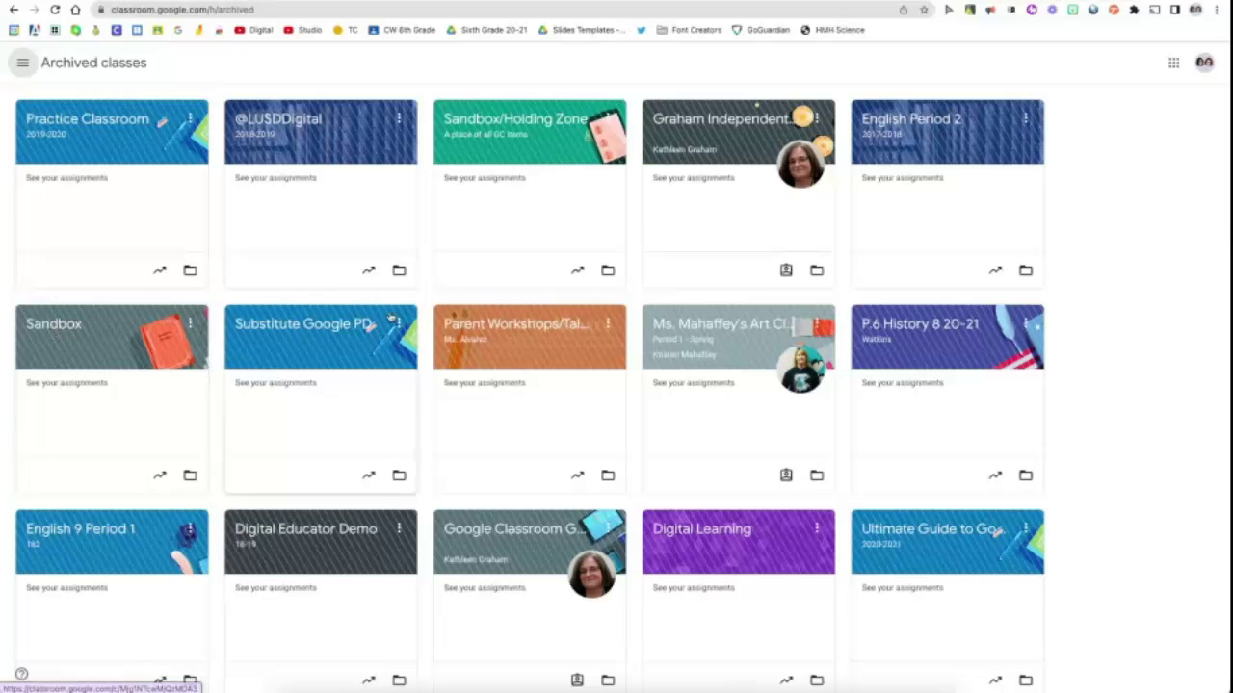
scroll(391, 318, "down", 1)
scroll(391, 319, "up", 1)
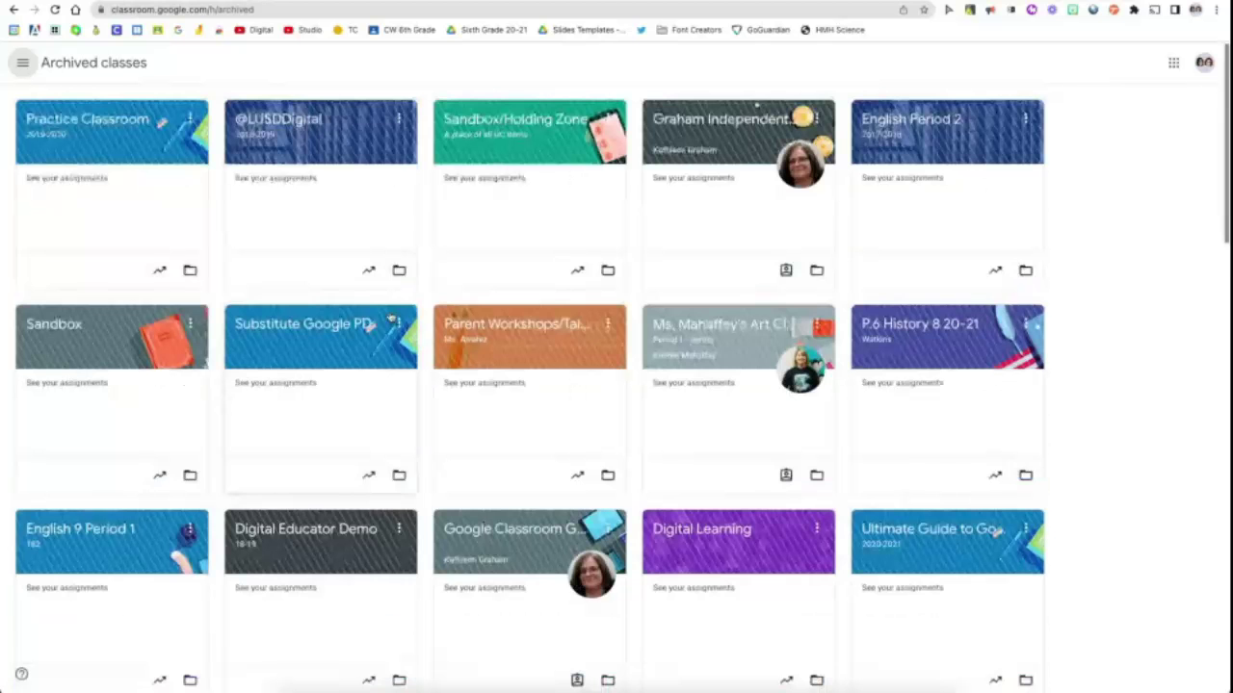
left_click(611, 125)
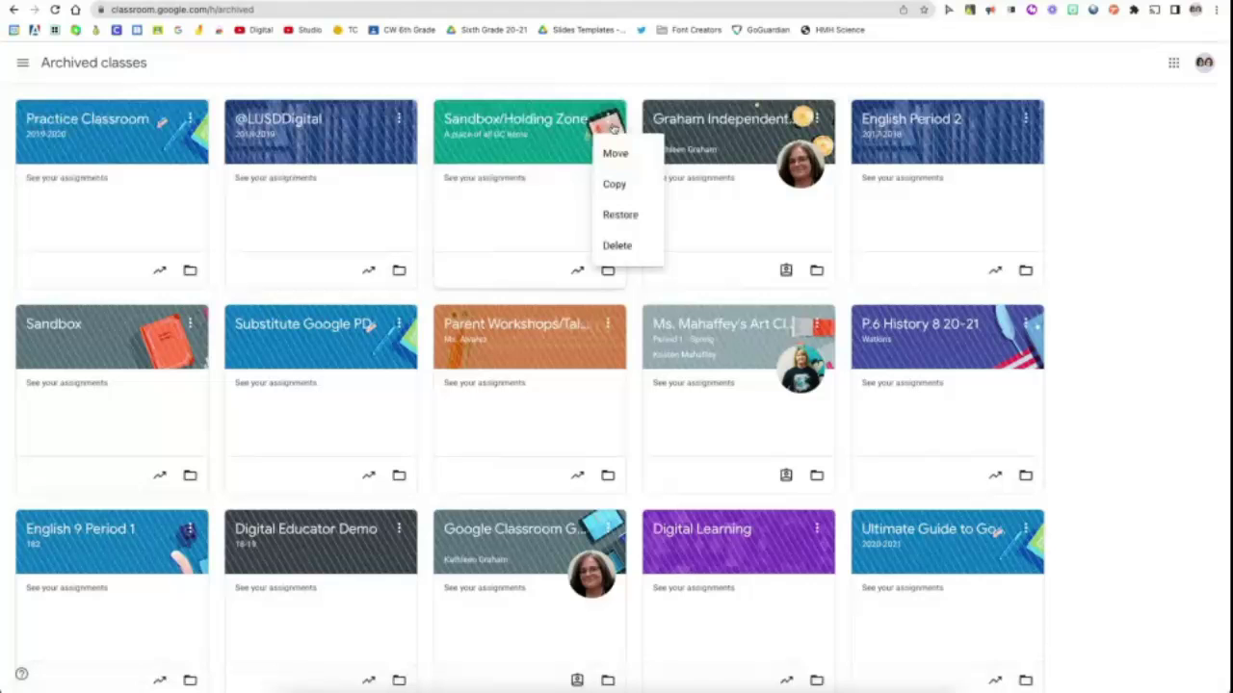
left_click(624, 218)
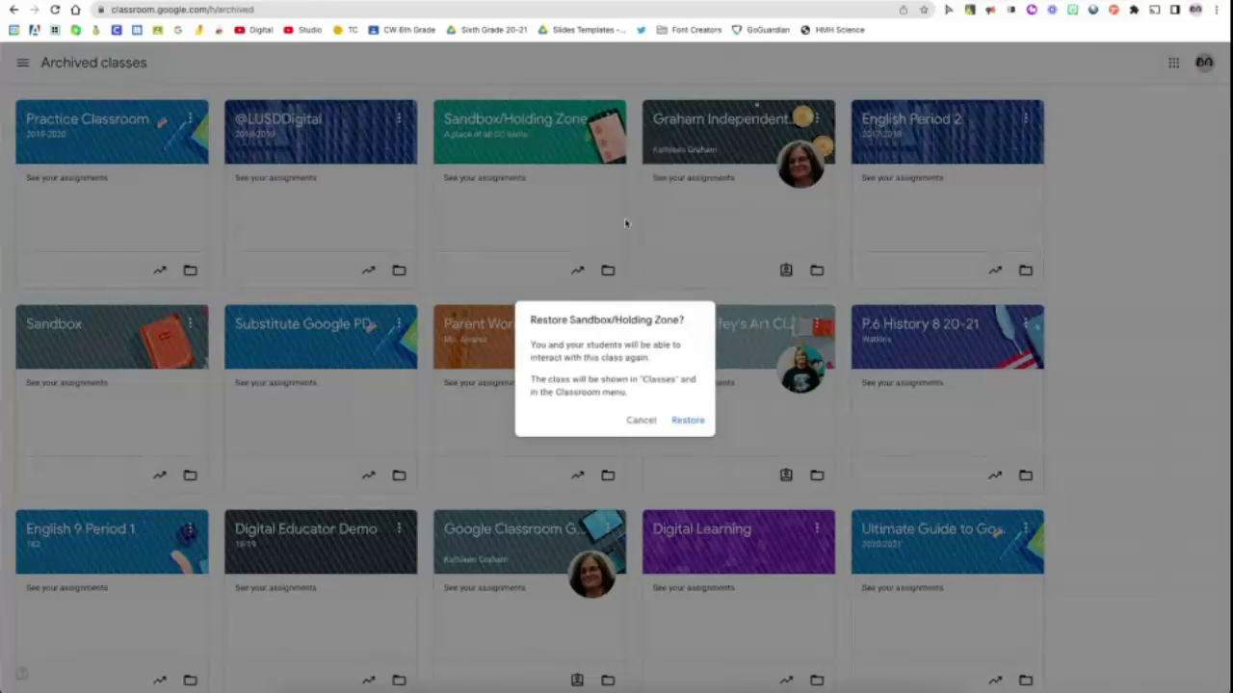
left_click(685, 420)
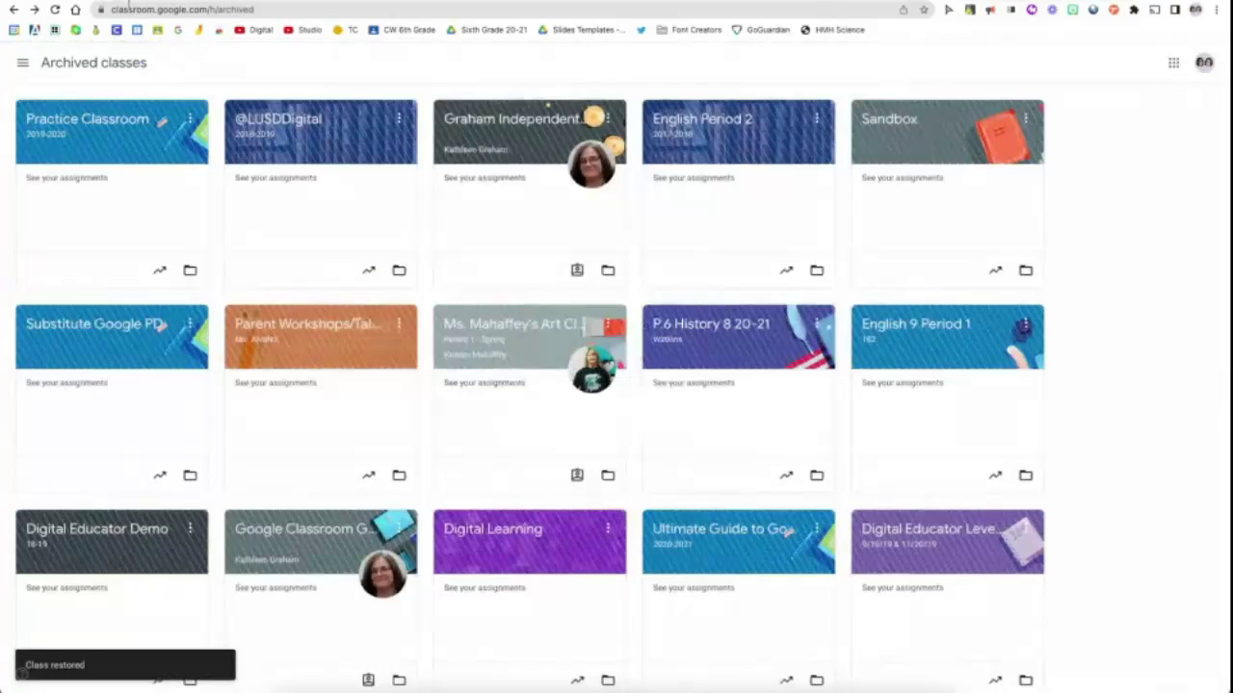
left_click(22, 63)
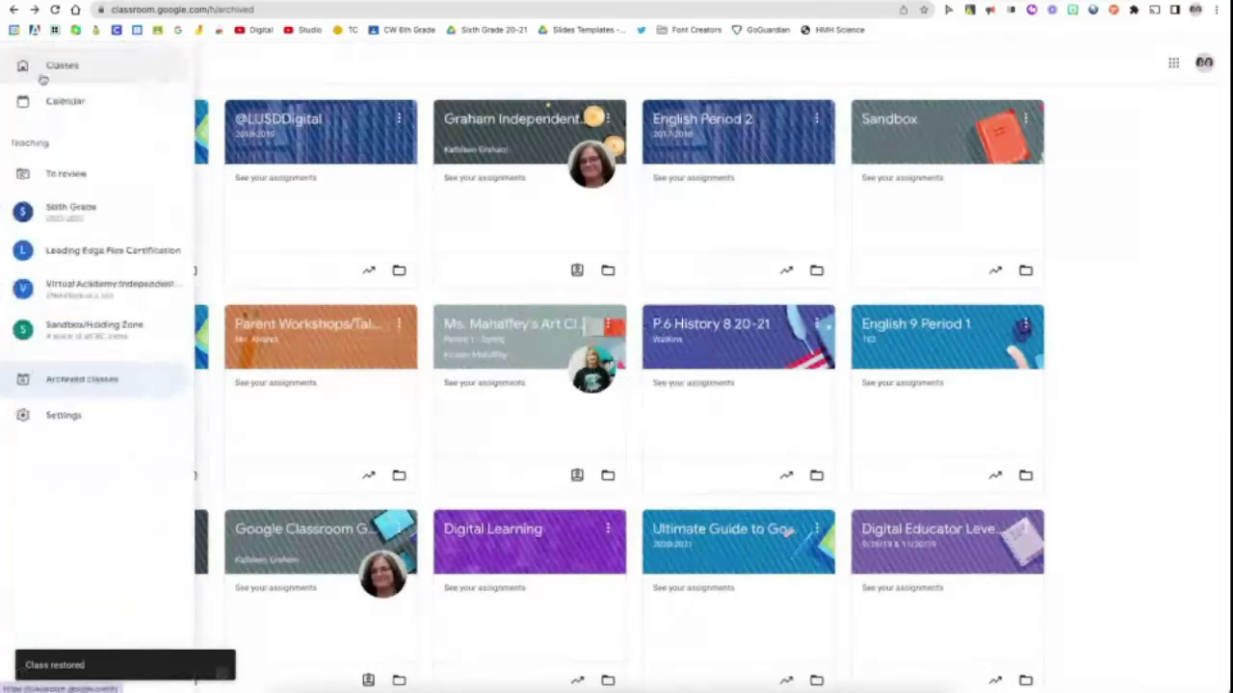
left_click(45, 69)
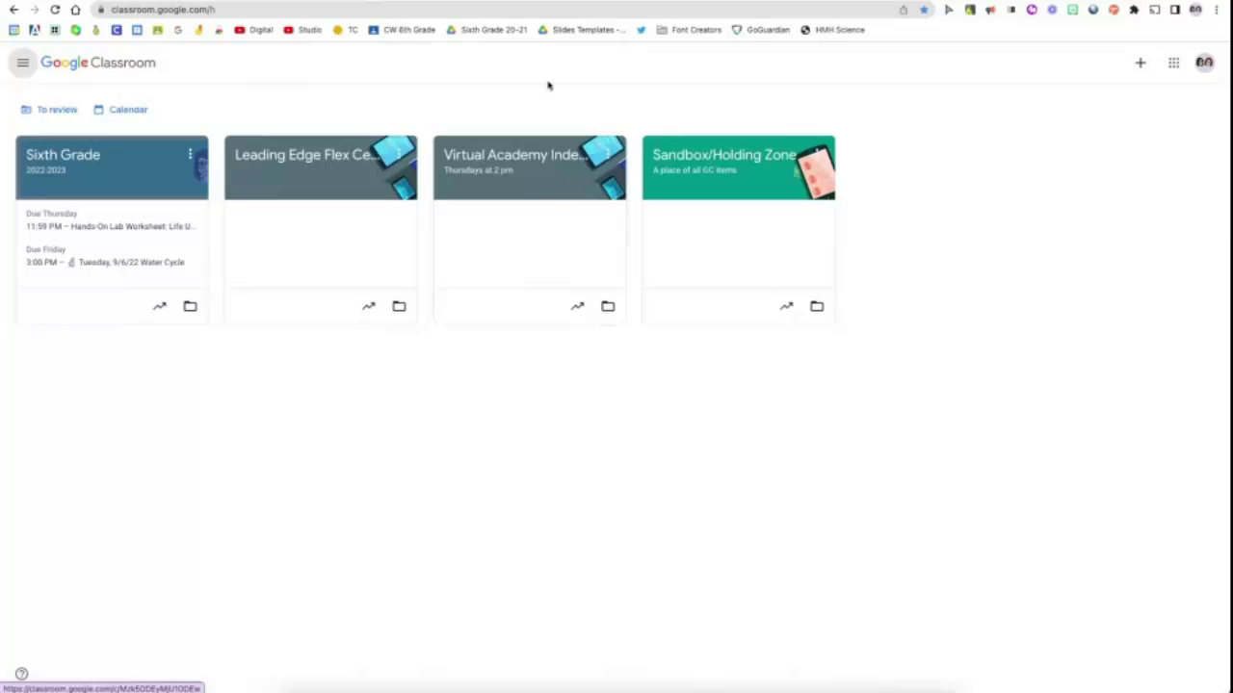
Switch to Google Calendar and hide the Sandbox calendar from the list of own calendars
left_click(568, 1)
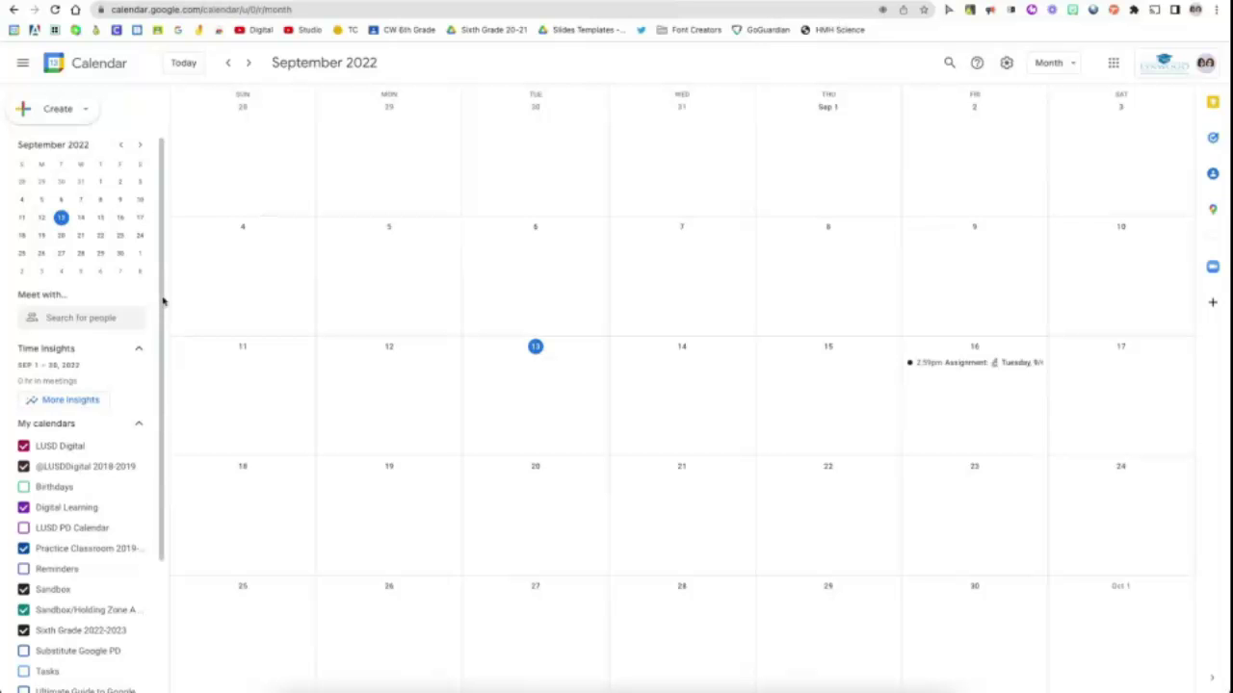
scroll(92, 435, "down", 3)
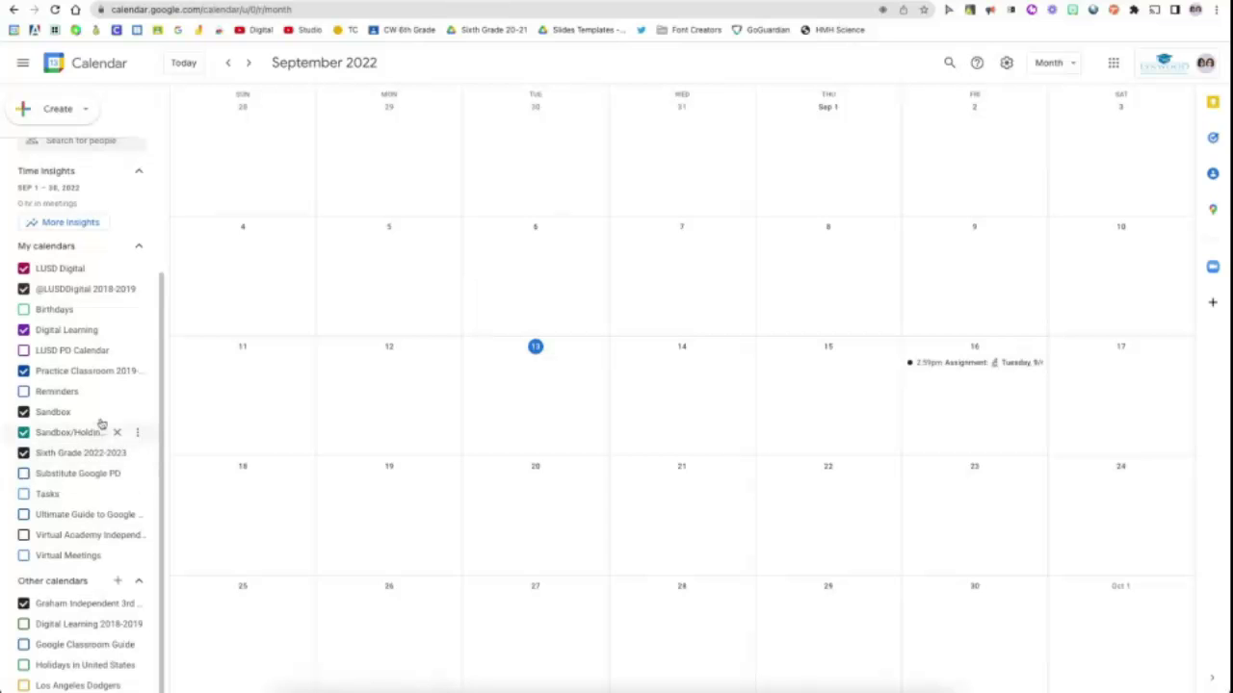
left_click(137, 412)
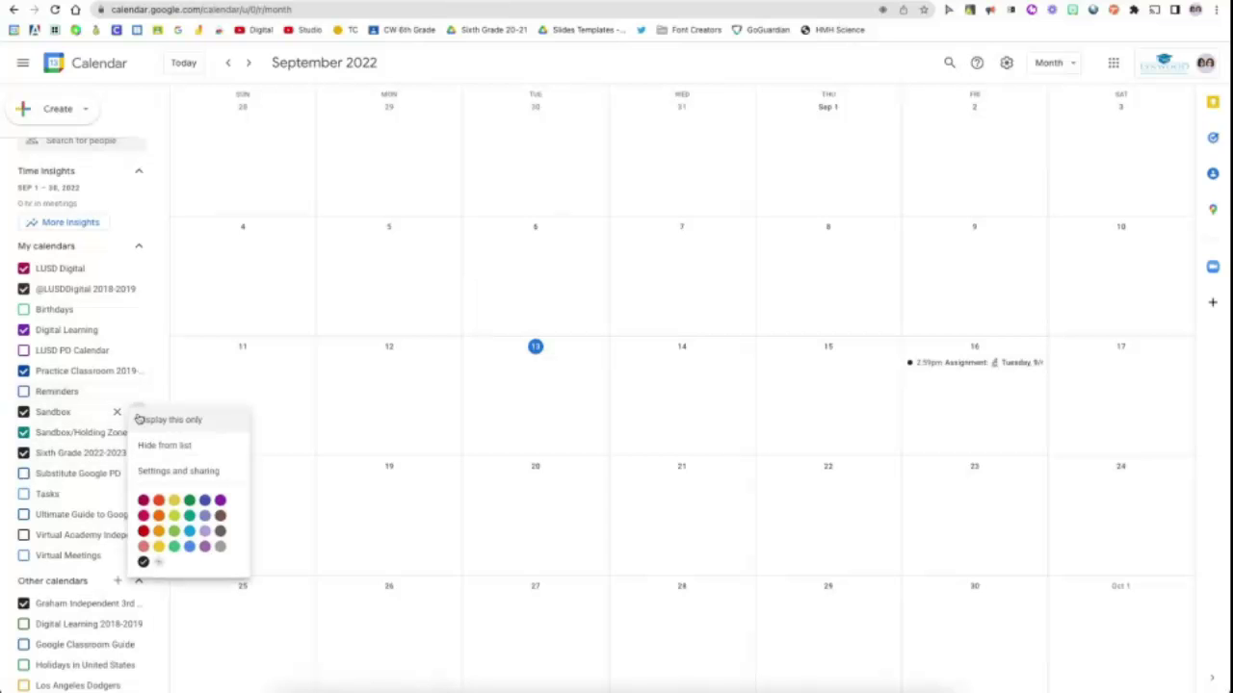
left_click(148, 448)
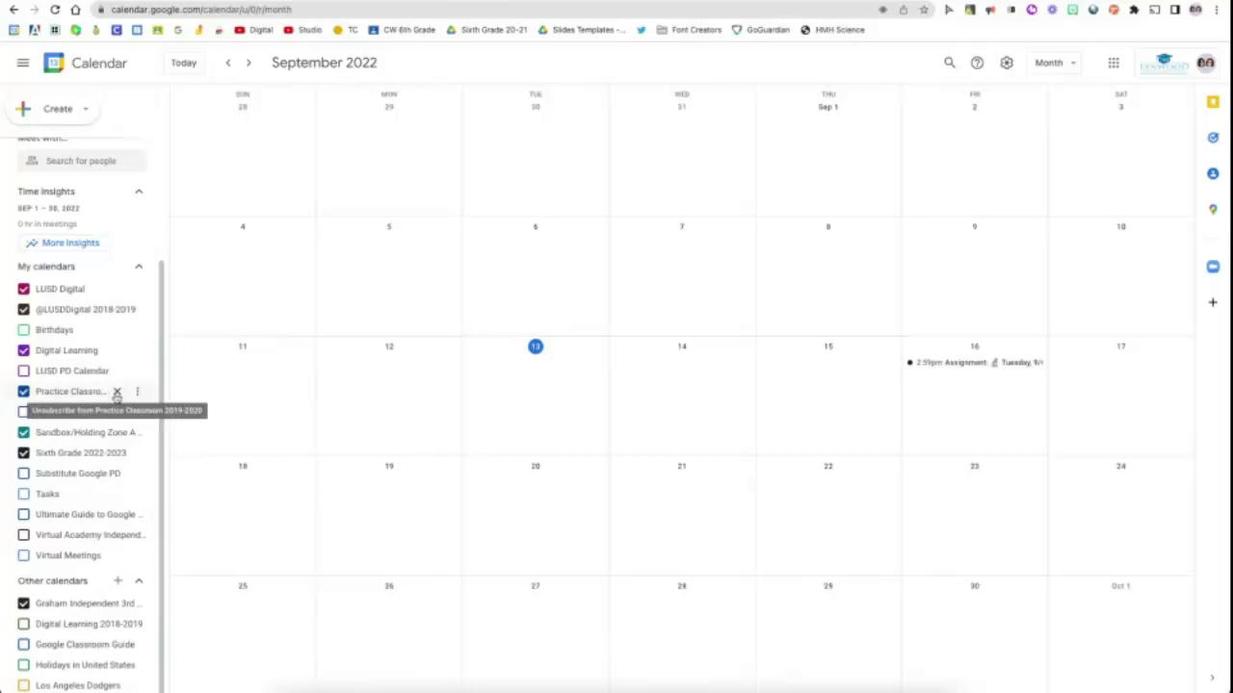
left_click(136, 394)
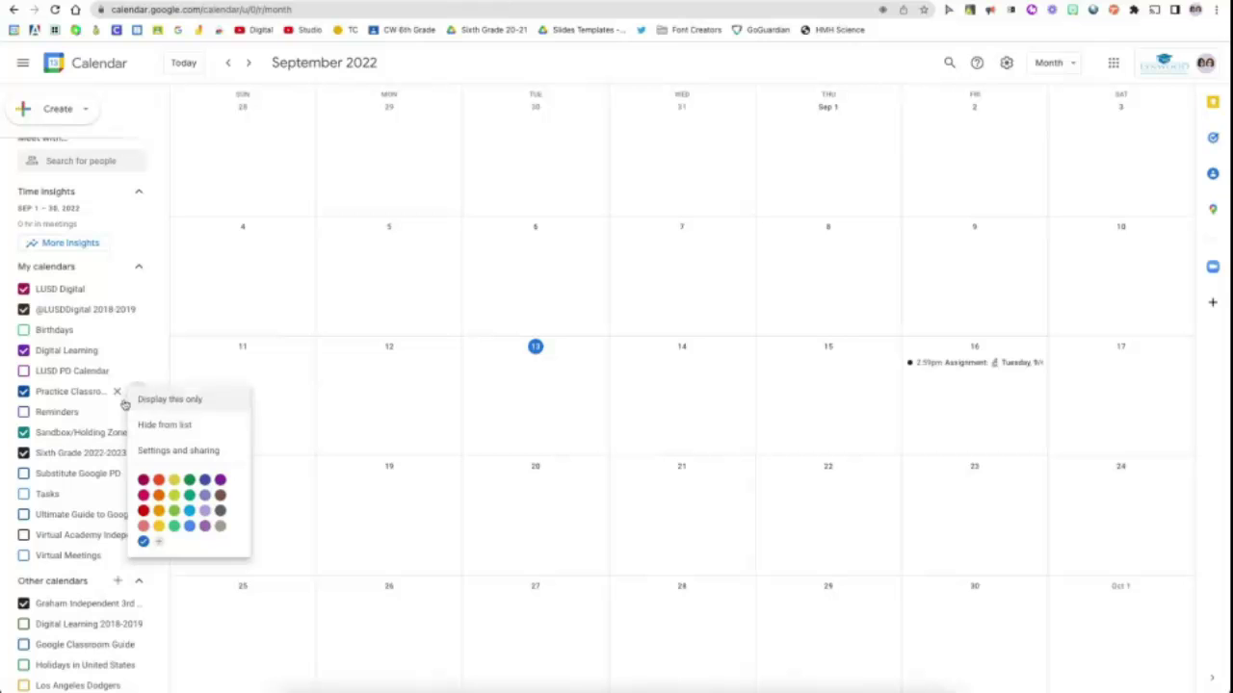
left_click(118, 394)
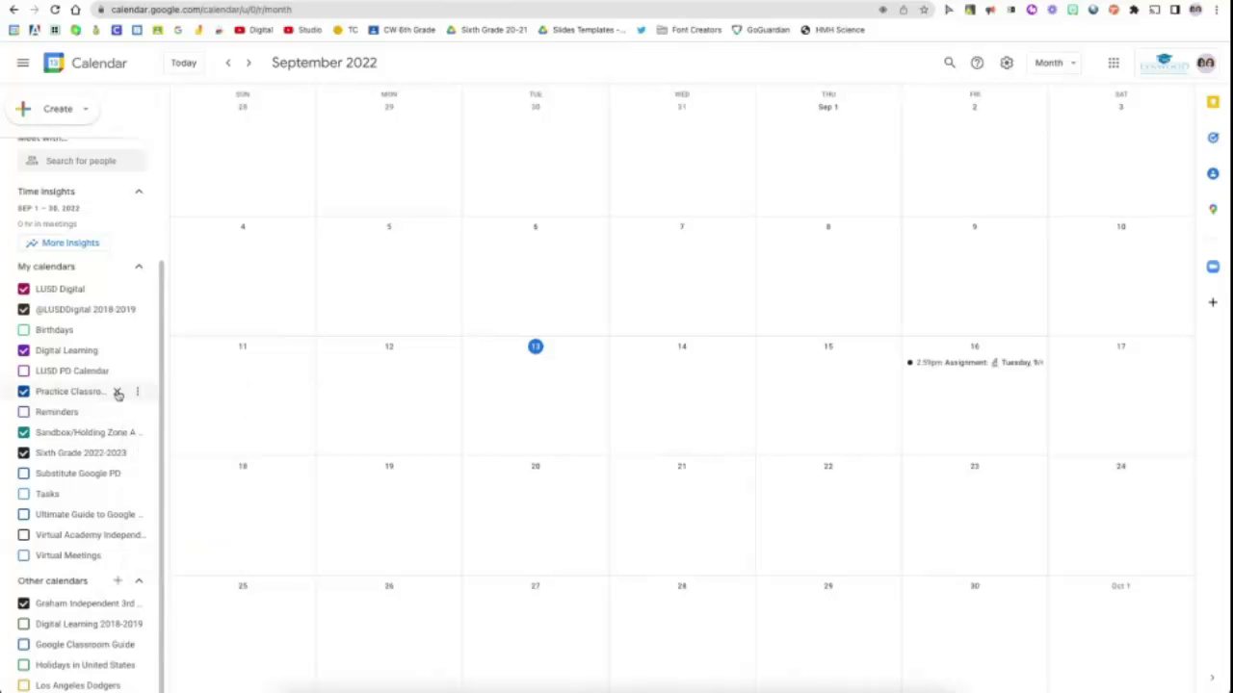
left_click(118, 394)
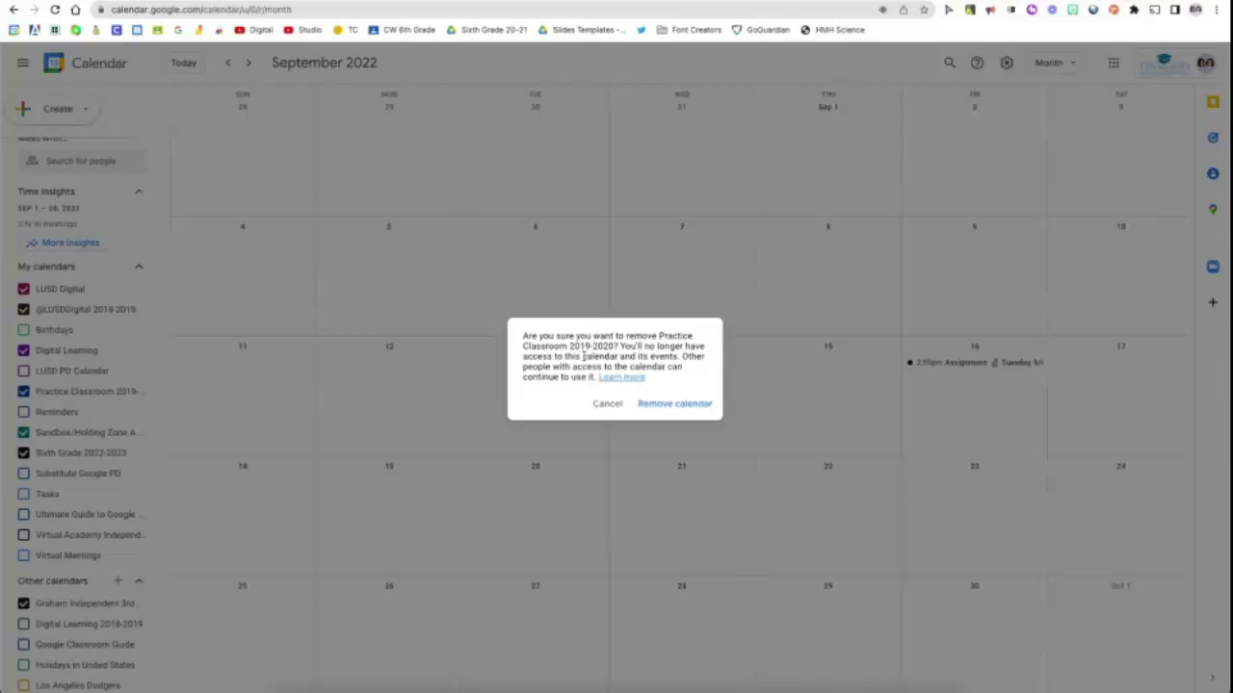
left_click(606, 404)
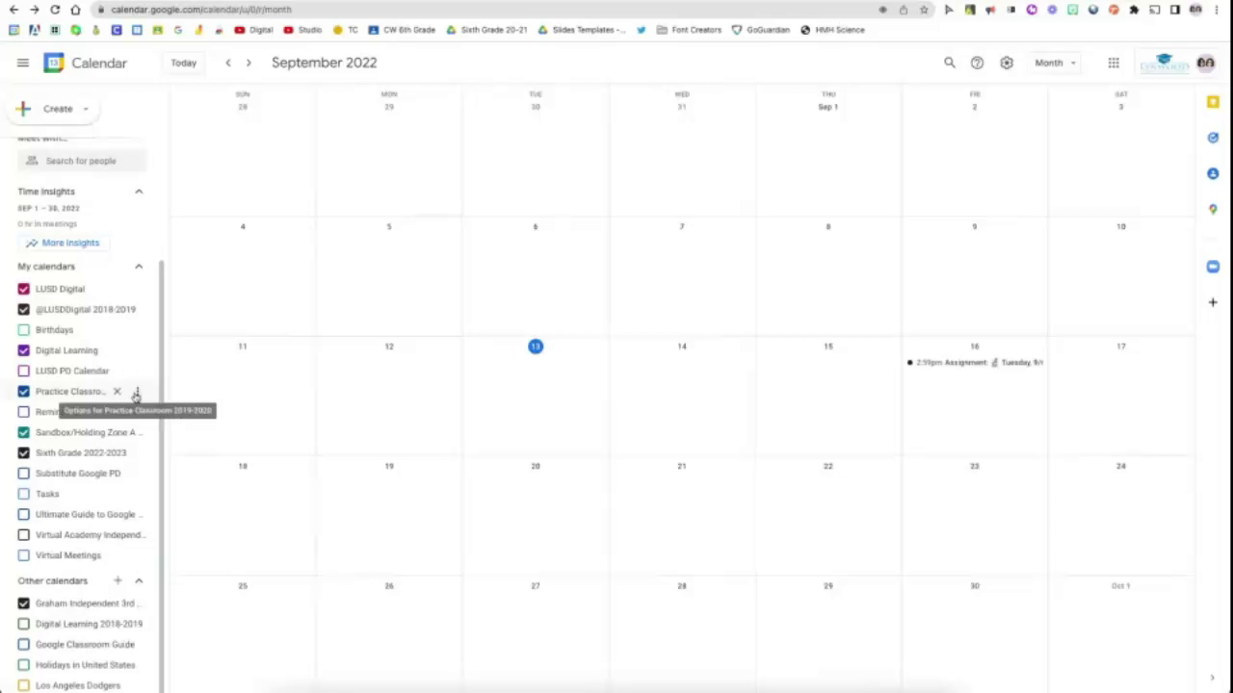
Hide the Practice Classroom 2019-2020 calendar from the list and switch back to Google Classroom
left_click(132, 392)
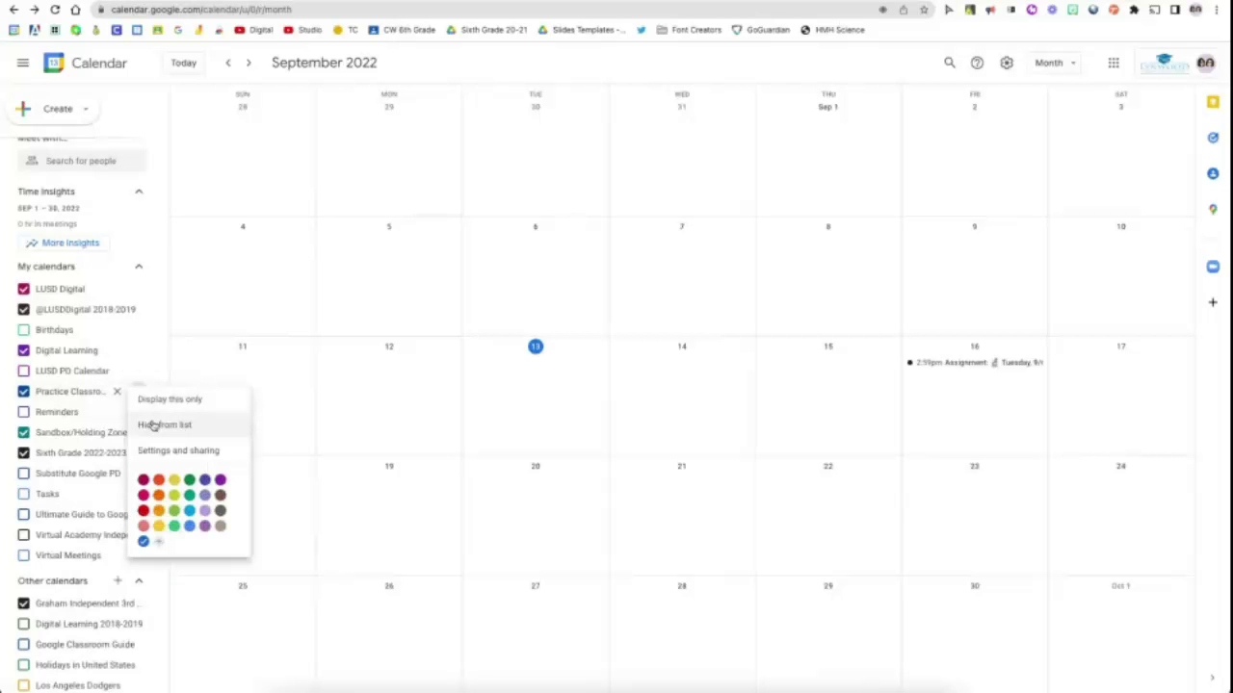
left_click(152, 425)
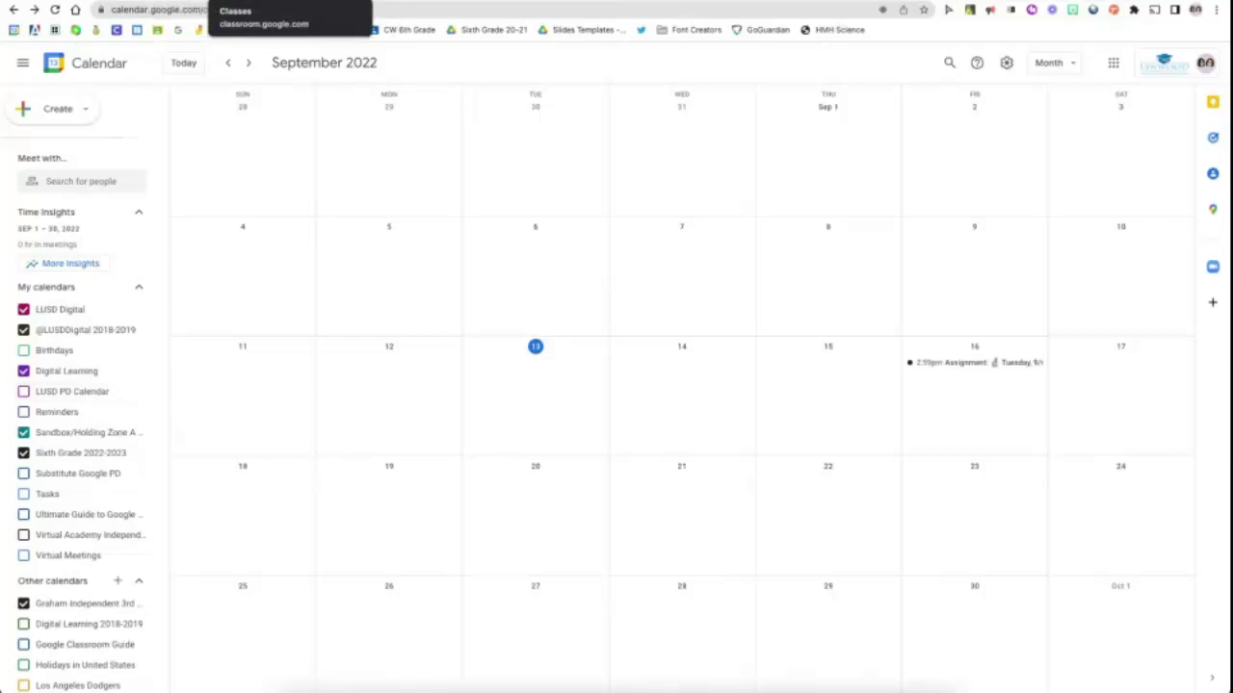
left_click(262, 1)
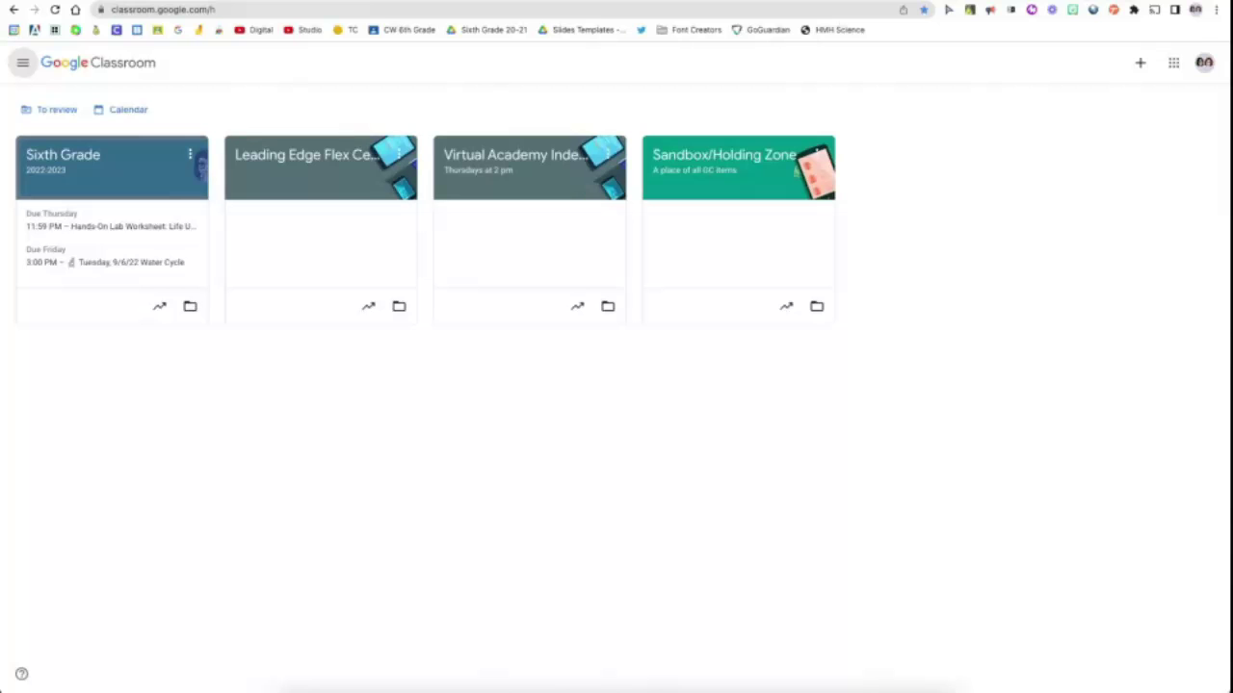